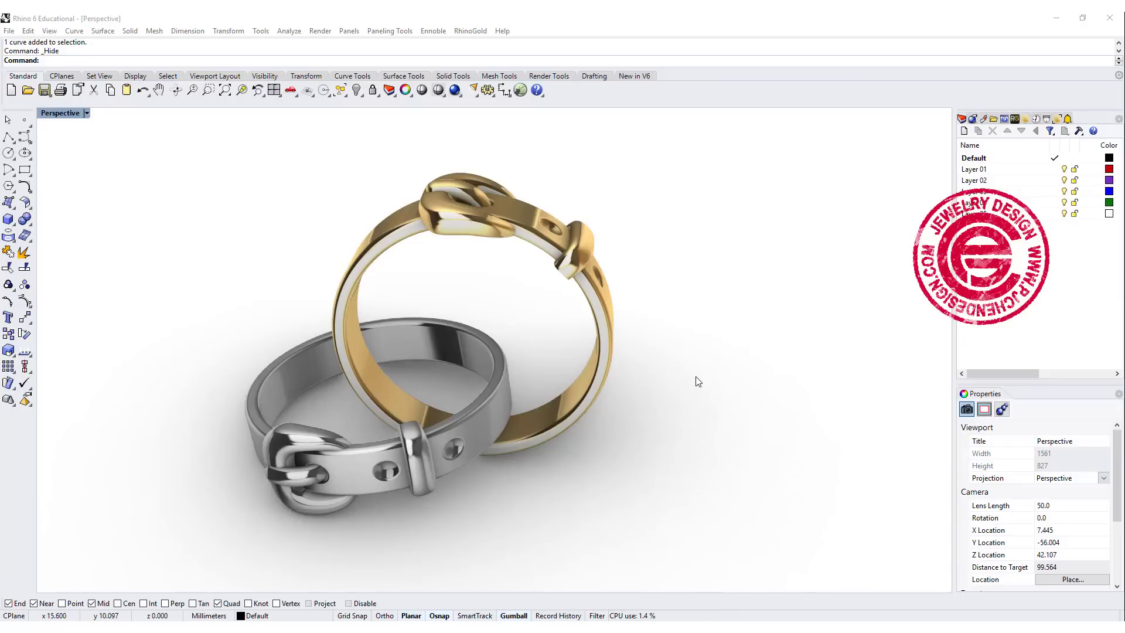
# Orbit the view lower and closer to the finished buckle rings
pyautogui.moveTo(684, 344); pyautogui.dragTo(702, 335)
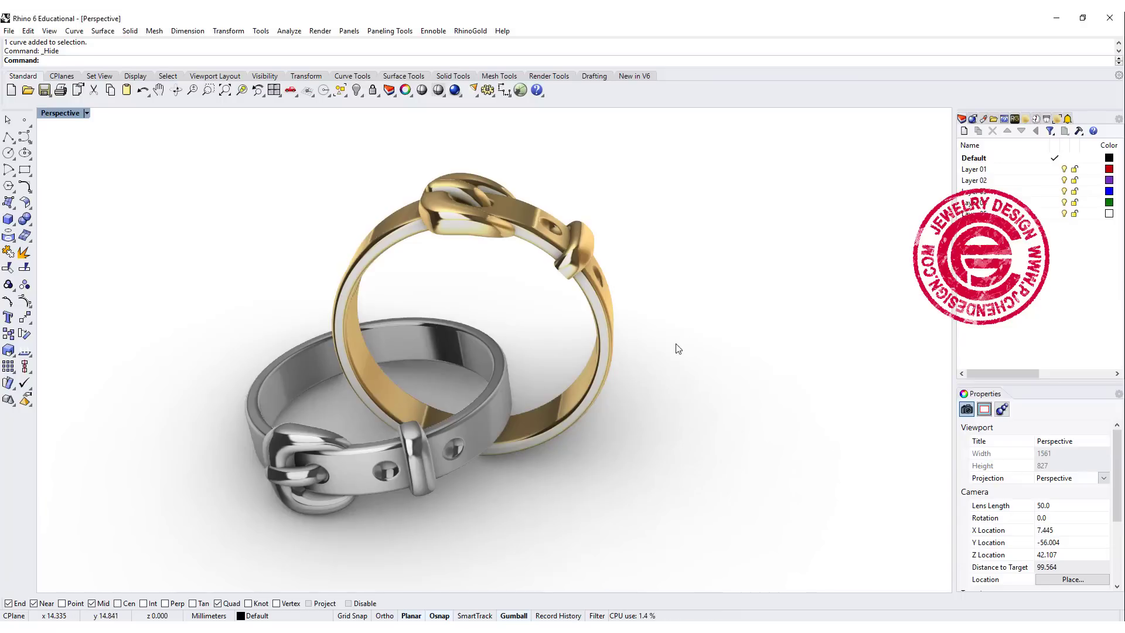
pyautogui.moveTo(677, 348)
pyautogui.mouseDown(button='right')
pyautogui.moveTo(579, 385)
pyautogui.moveTo(606, 394)
pyautogui.mouseUp(button='right')
pyautogui.scroll(3, 579, 384)
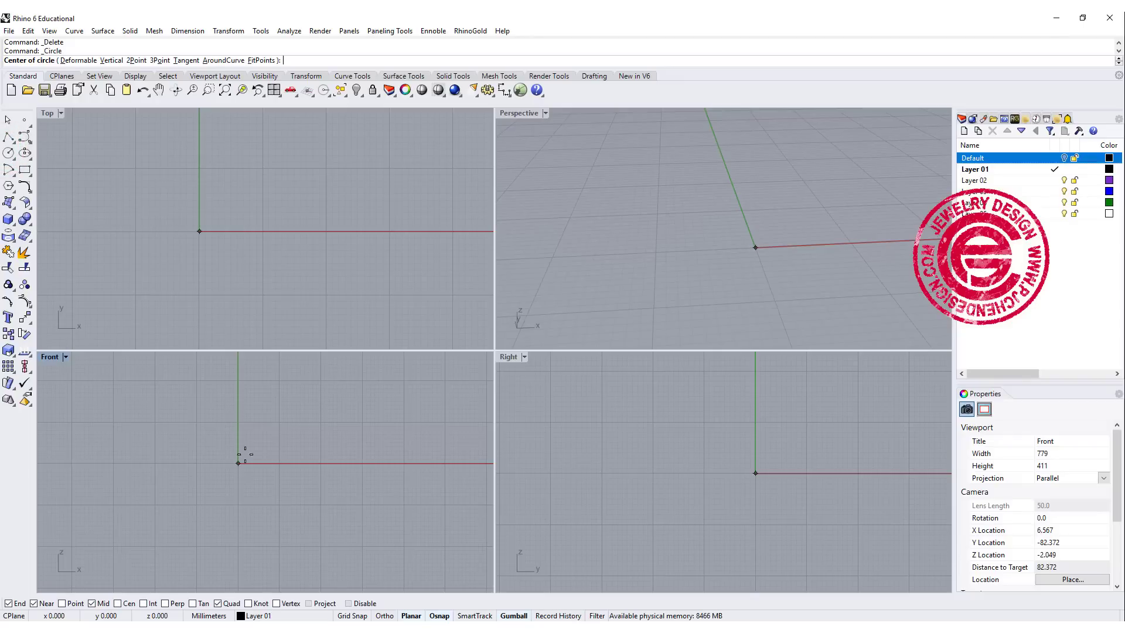
# Draw a radius 8 circle centred at the origin and measure its 50.265 mm length
pyautogui.click(239, 462)
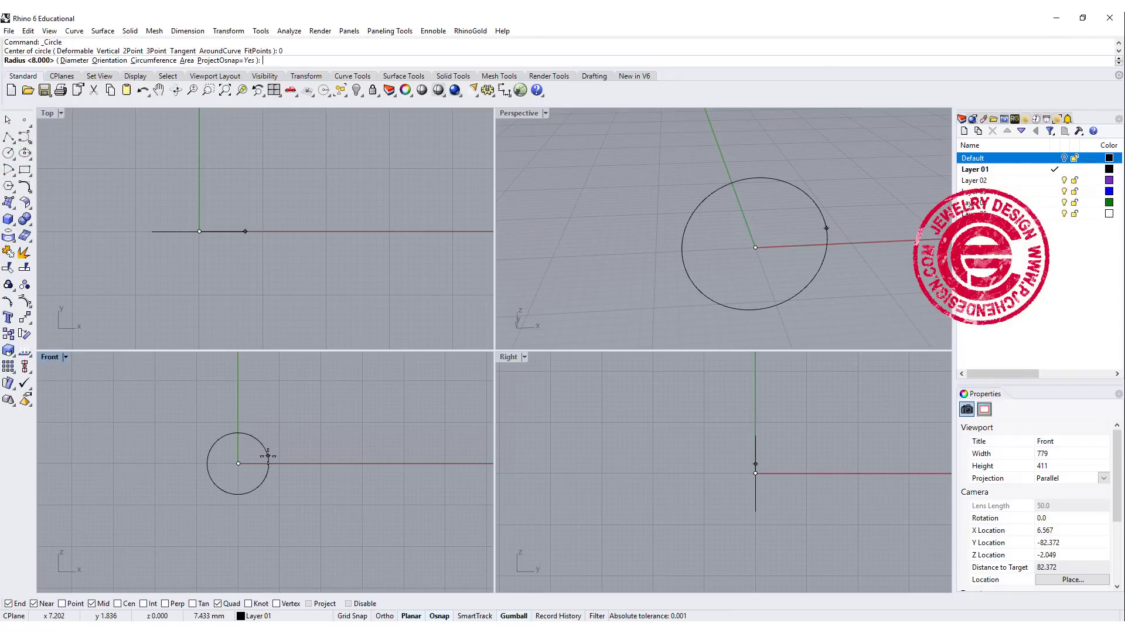
pyautogui.click(268, 455)
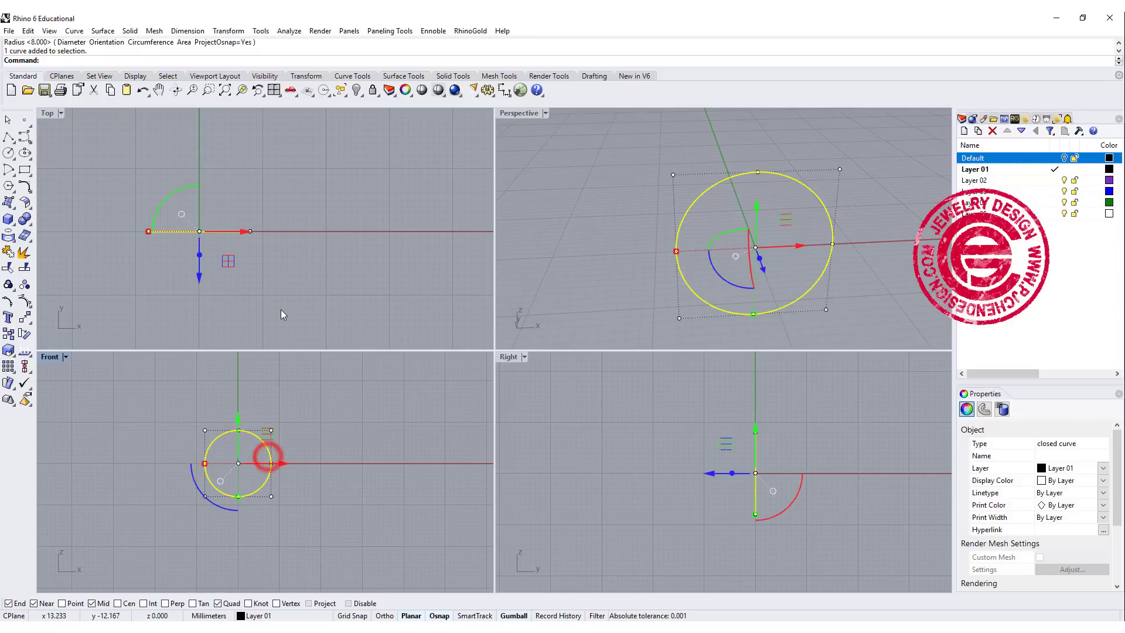
pyautogui.moveTo(284, 302); pyautogui.dragTo(271, 326, button='right')
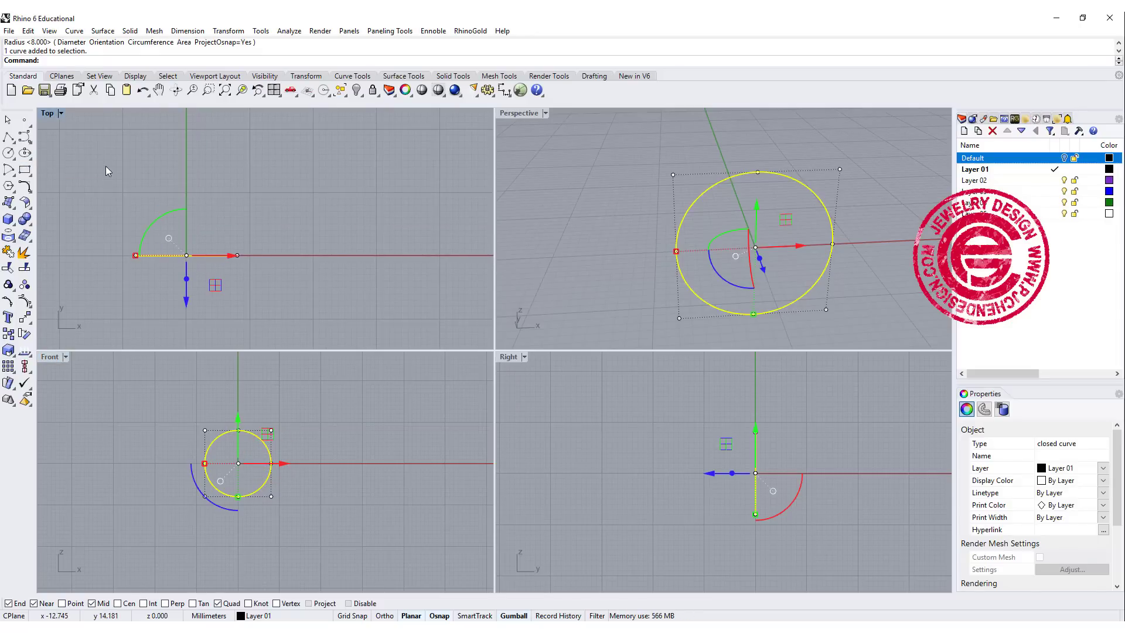
pyautogui.write('Length')
pyautogui.press('Return')
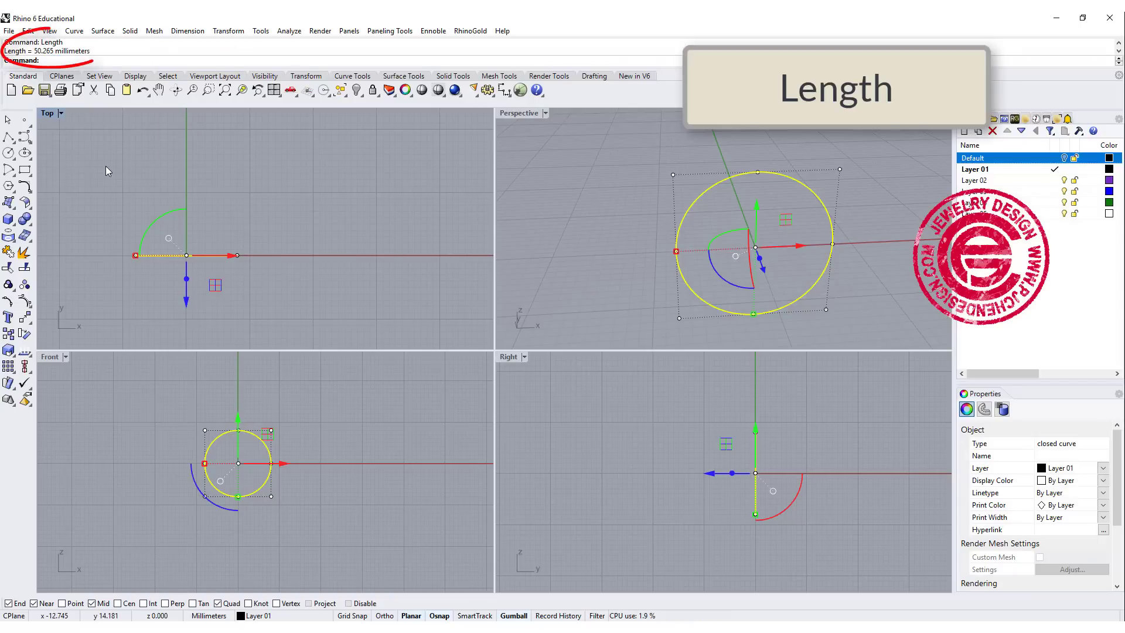
# Draw a horizontal 50.265 mm polyline in Top view, then select it in Perspective
pyautogui.click(8, 136)
pyautogui.click(177, 206)
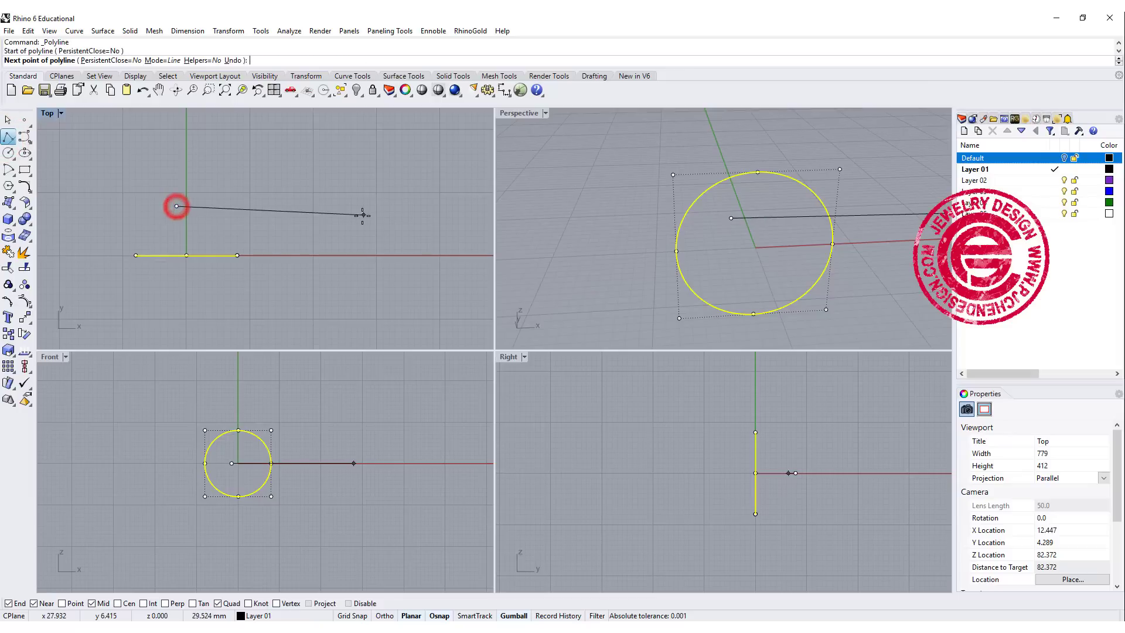
pyautogui.write('50.265')
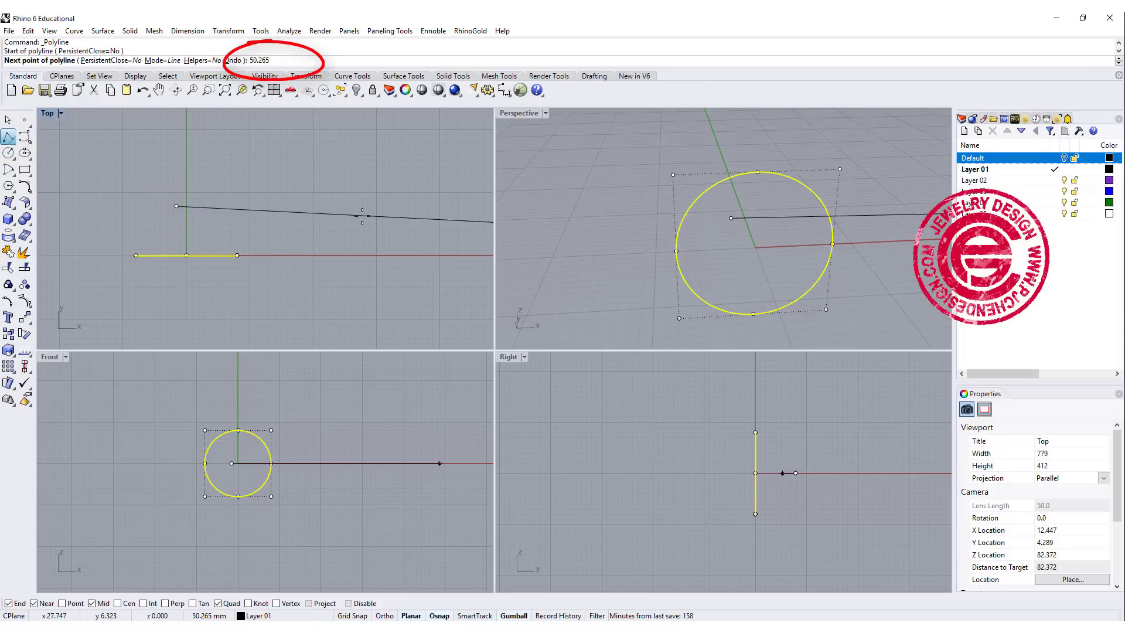
pyautogui.press('Return')
pyautogui.click(370, 209)
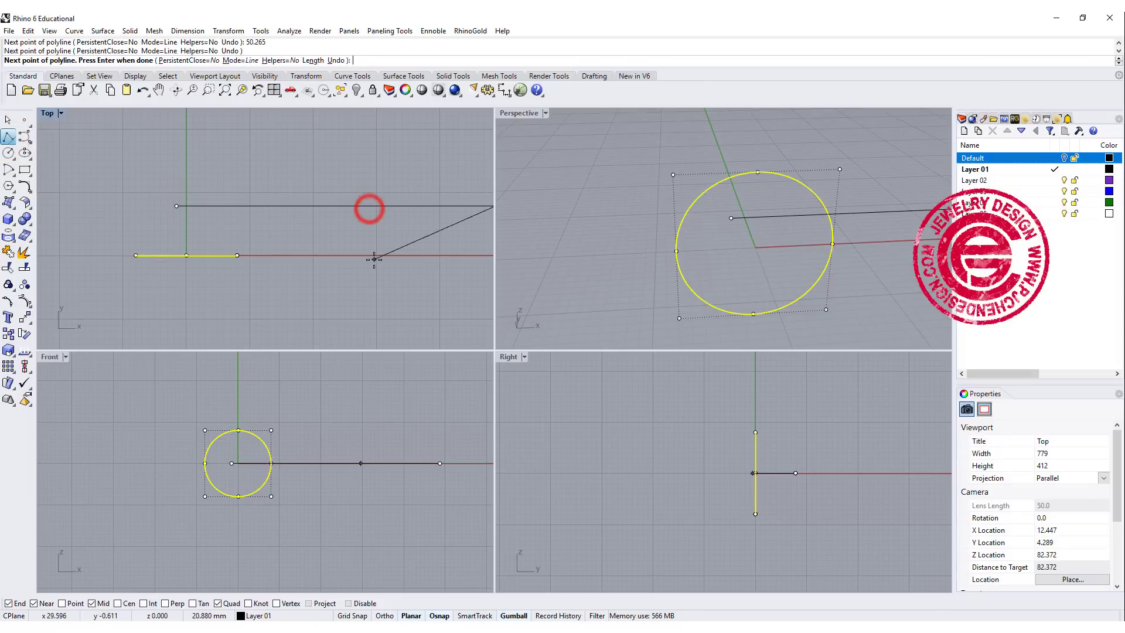
pyautogui.rightClick(370, 208)
pyautogui.moveTo(309, 227); pyautogui.dragTo(269, 231, button='right')
pyautogui.click(709, 206)
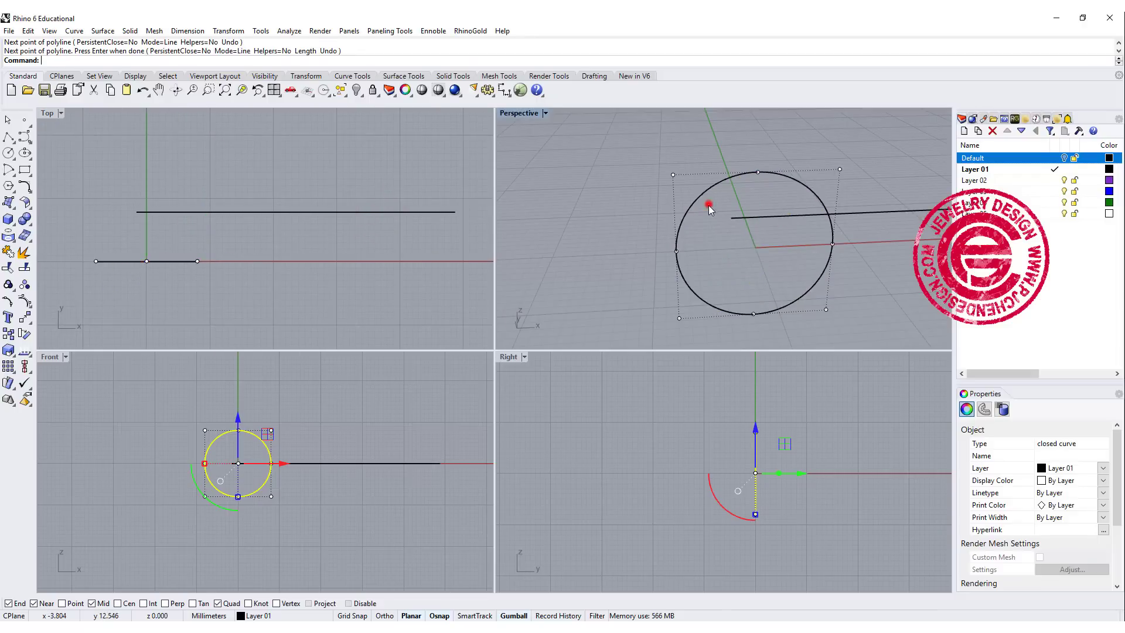
pyautogui.click(903, 216)
pyautogui.moveTo(804, 248); pyautogui.dragTo(640, 230, button='right')
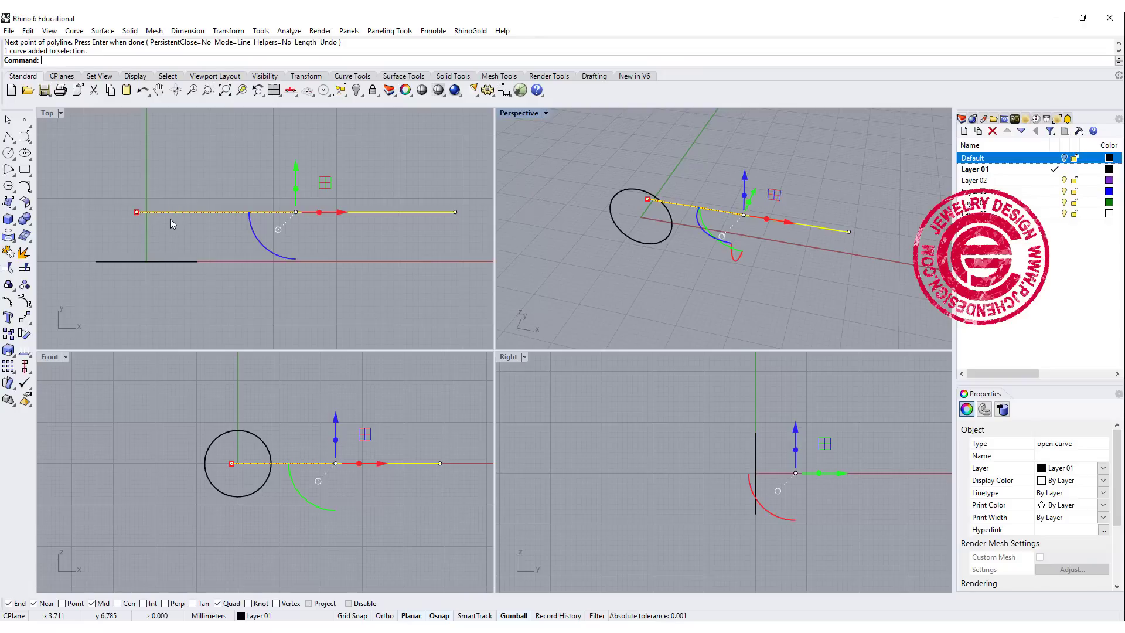
# Create a 50.265 × 3.5 × 1 mm box starting at the line's start point
pyautogui.click(7, 219)
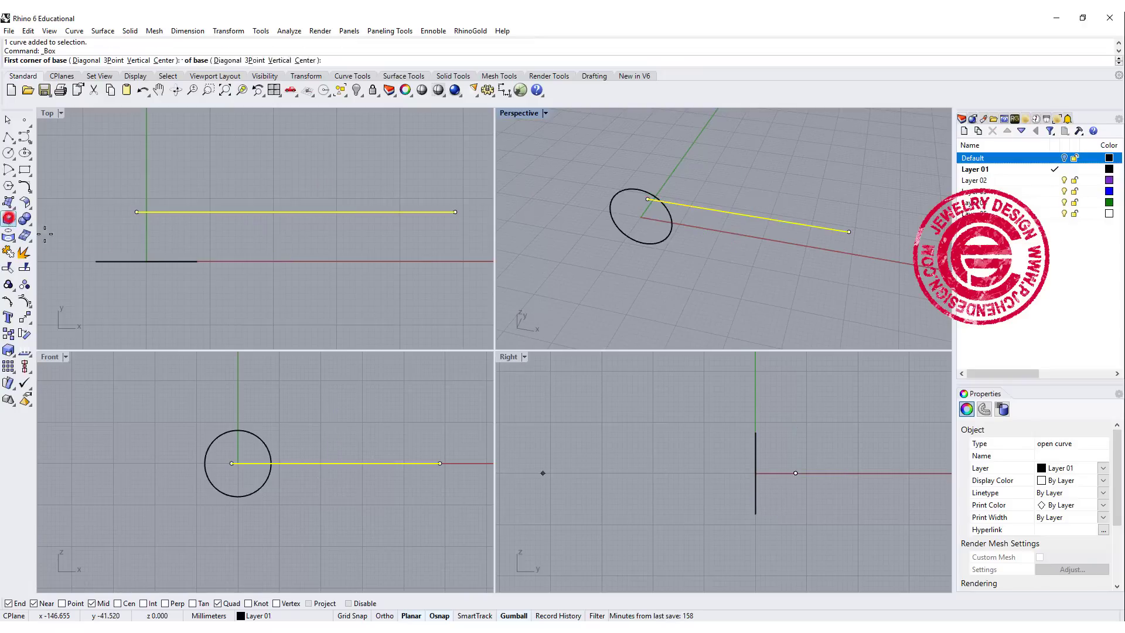
pyautogui.click(132, 208)
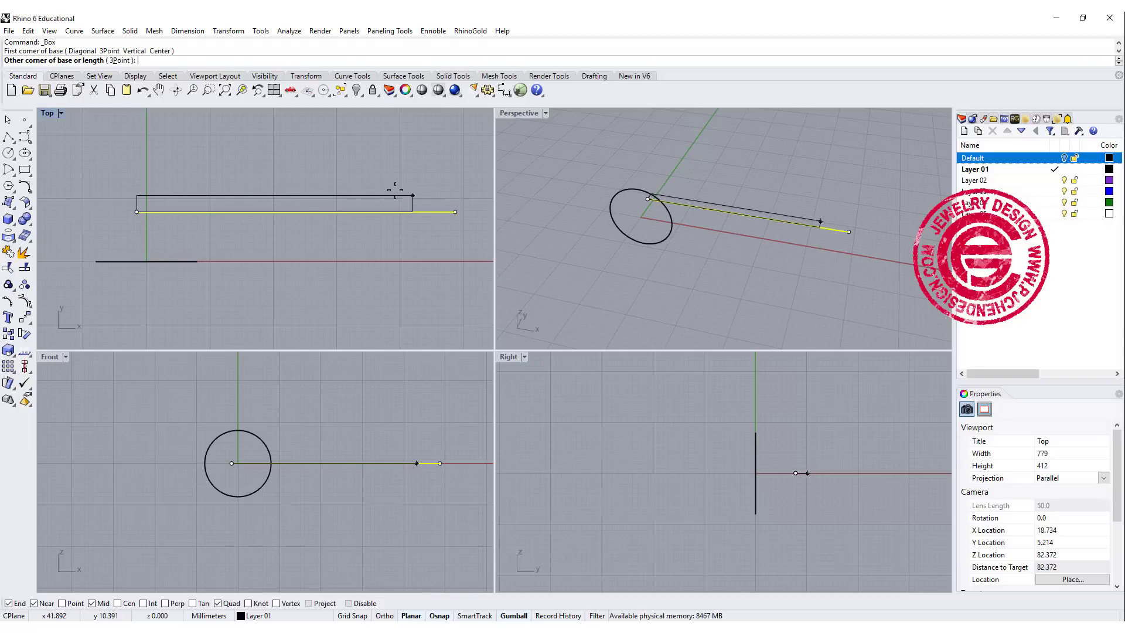
pyautogui.write('50.265')
pyautogui.press('Return')
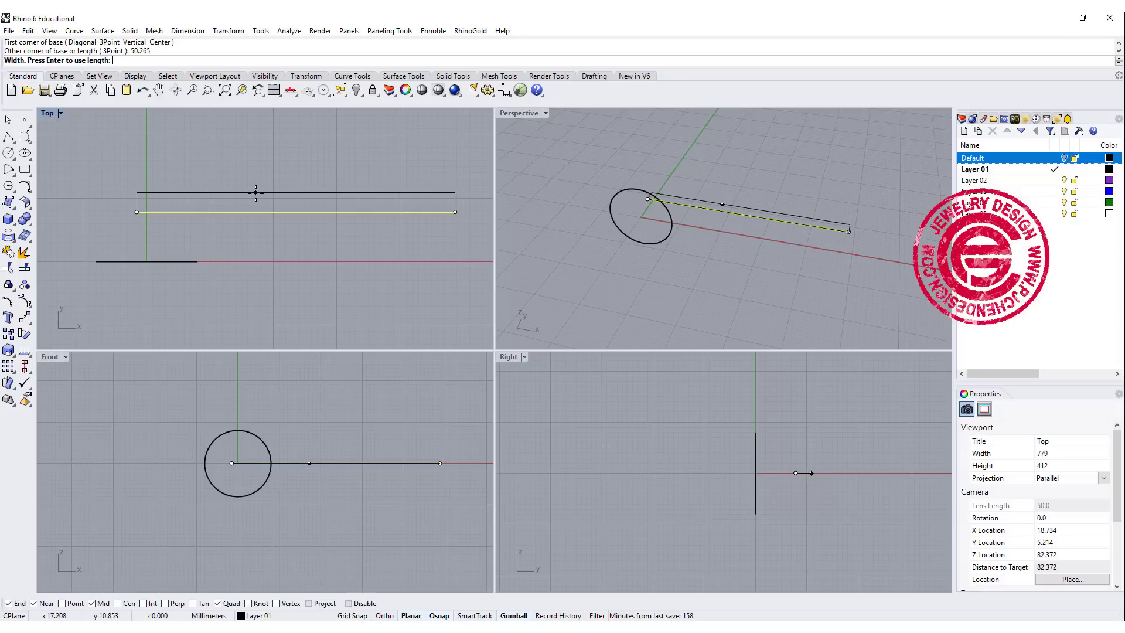
pyautogui.write('.5')
pyautogui.press('Return')
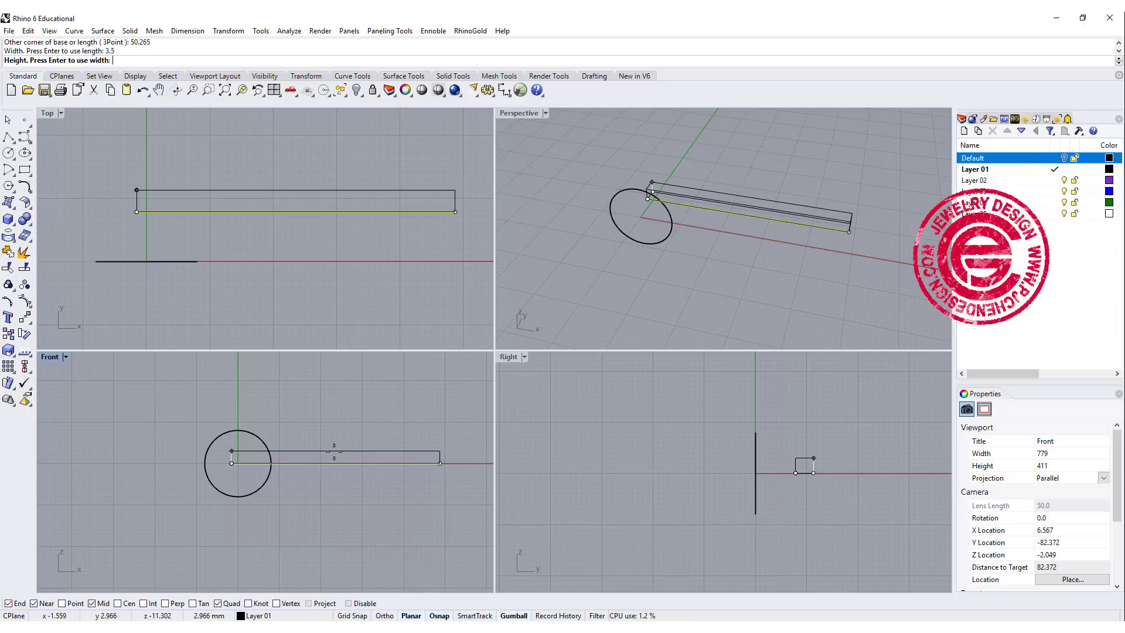
pyautogui.write('1.')
pyautogui.press('Return')
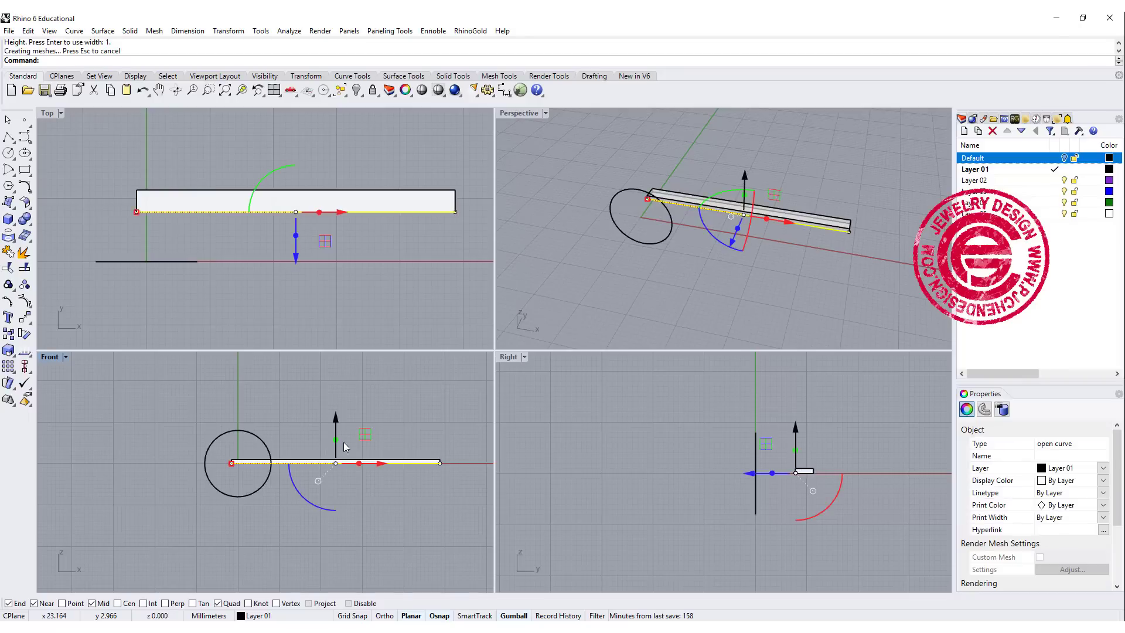
# Orbit Perspective around the box, pan the Top view, and maximize the Top viewport
pyautogui.click(815, 278)
pyautogui.scroll(3, 744, 216)
pyautogui.scroll(3, 734, 196)
pyautogui.moveTo(735, 198); pyautogui.dragTo(642, 219, button='right')
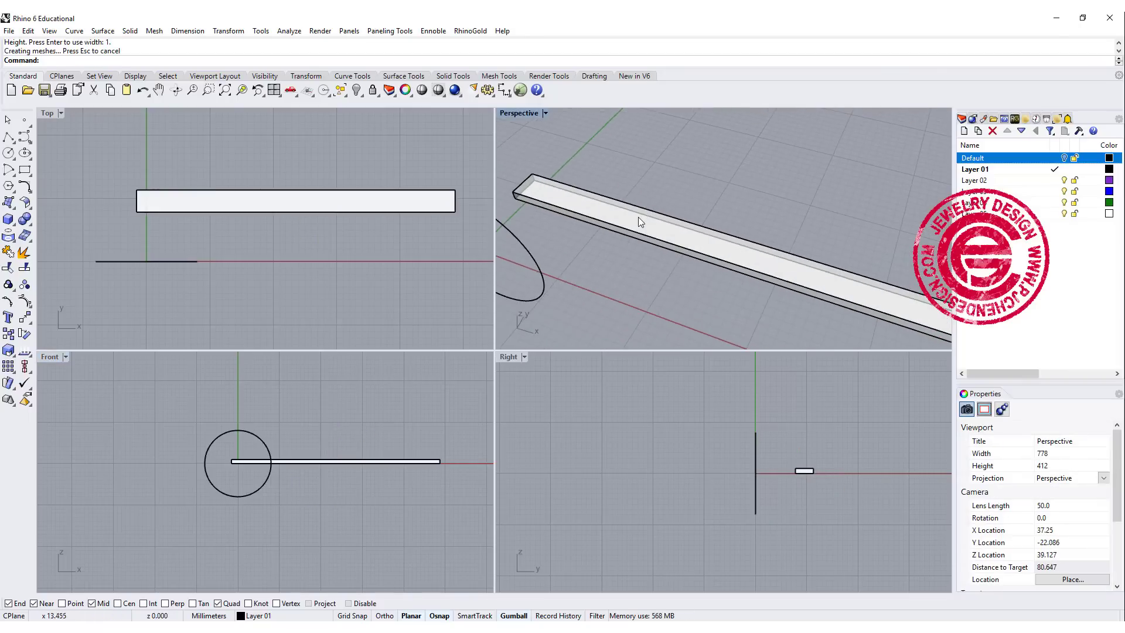
pyautogui.click(136, 228)
pyautogui.scroll(3, 211, 220)
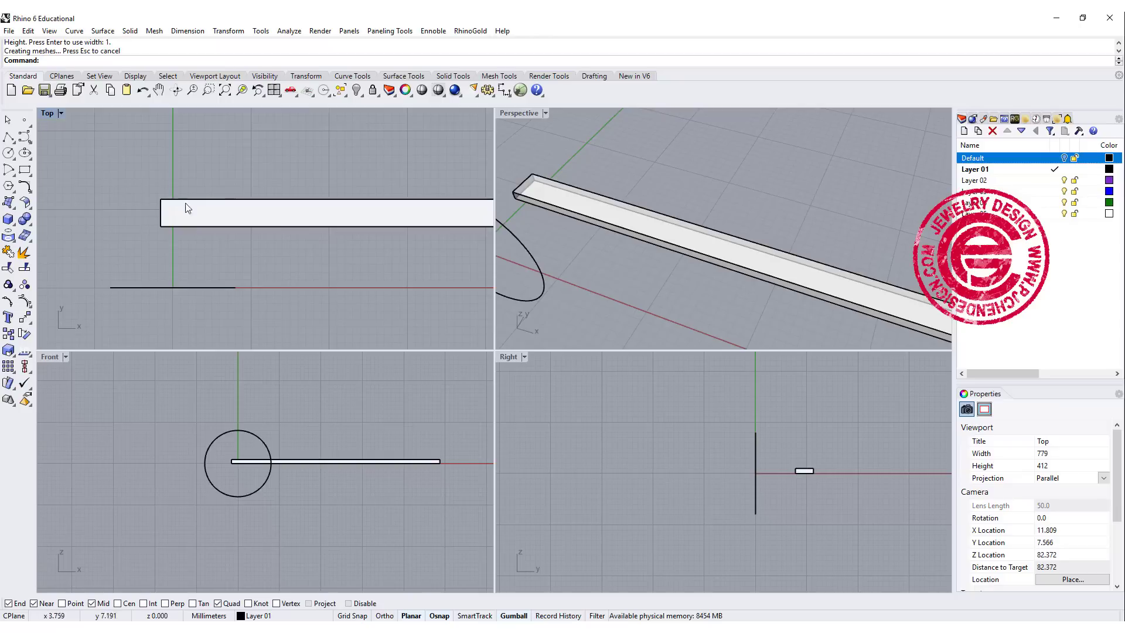
pyautogui.moveTo(185, 223); pyautogui.dragTo(224, 214, button='right')
pyautogui.moveTo(303, 209); pyautogui.dragTo(195, 209, button='right')
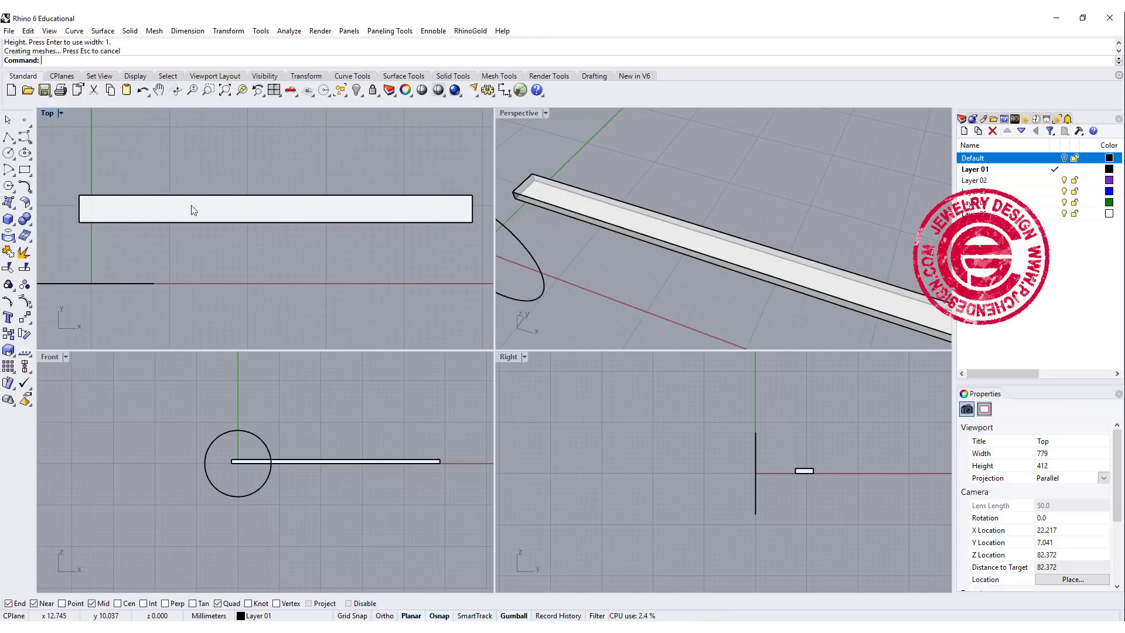
pyautogui.moveTo(233, 178); pyautogui.dragTo(350, 185, button='right')
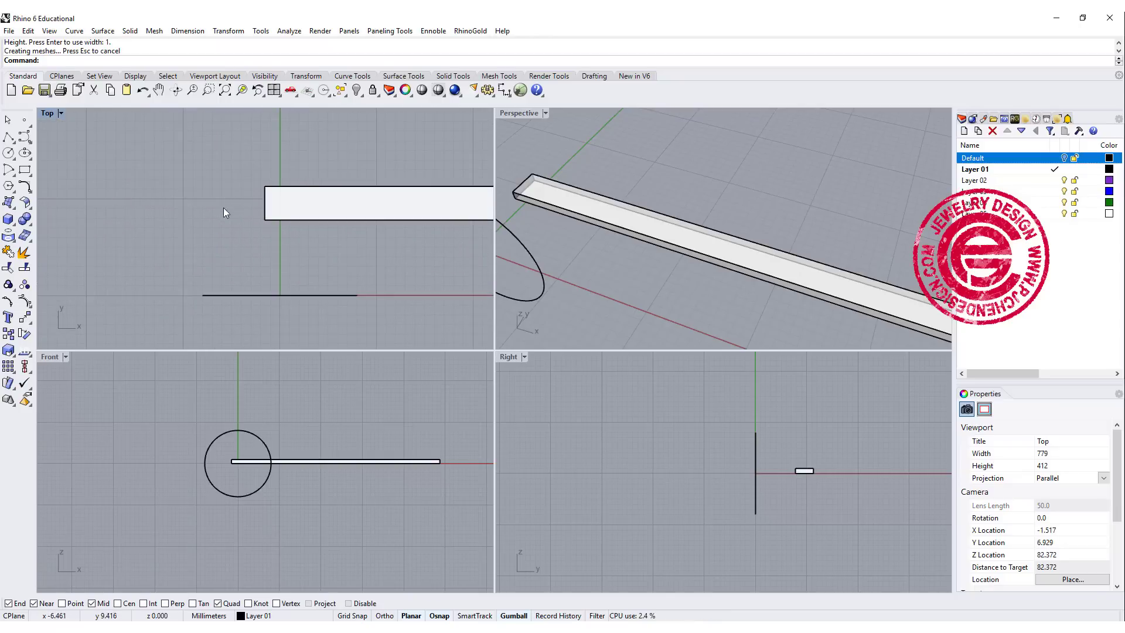
pyautogui.scroll(2, 229, 209)
pyautogui.moveTo(276, 214); pyautogui.dragTo(338, 213, button='right')
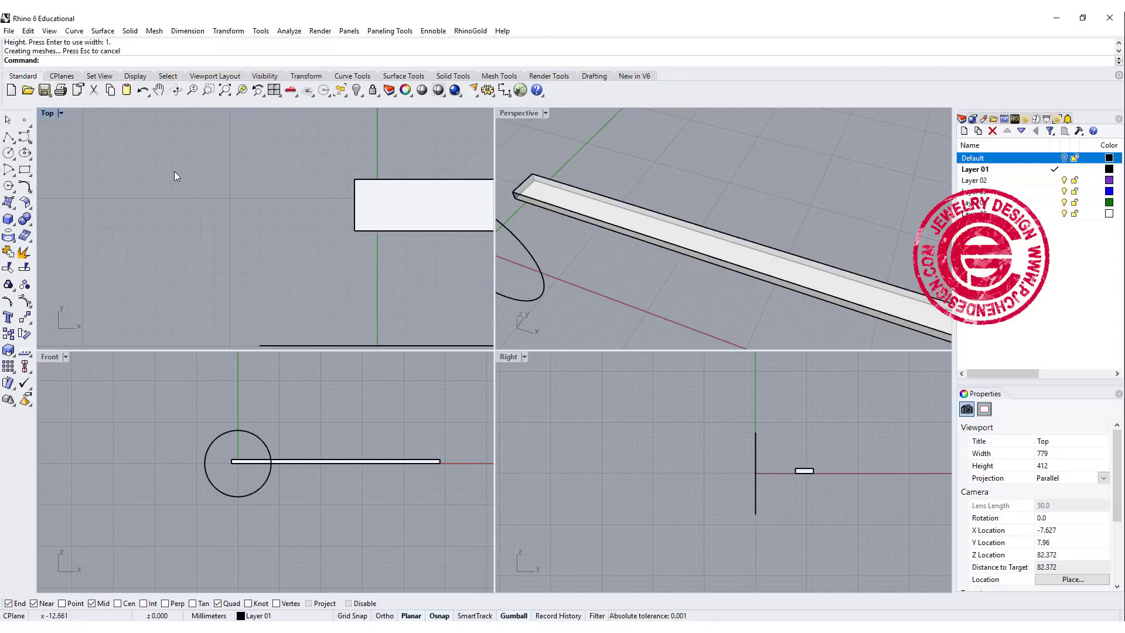
pyautogui.doubleClick(49, 113)
pyautogui.moveTo(541, 312)
pyautogui.mouseDown(button='right')
pyautogui.moveTo(503, 314)
pyautogui.moveTo(518, 294)
pyautogui.mouseUp(button='right')
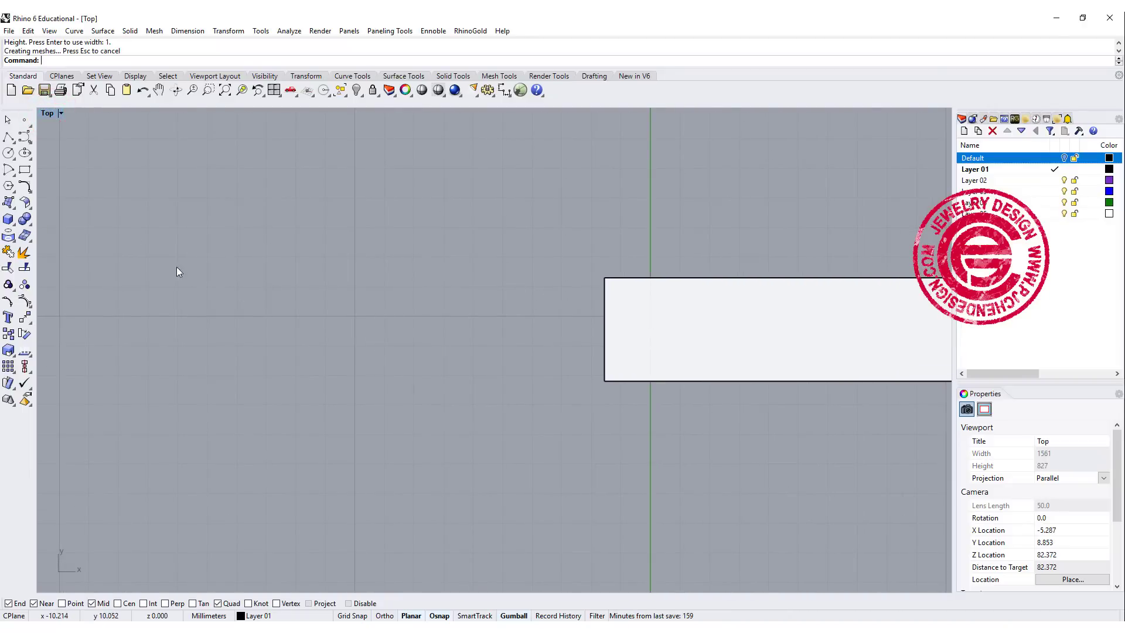
# Draw a conic-cornered rounded rectangle centred on the strap's left-end midpoint, and select it
pyautogui.click(27, 173)
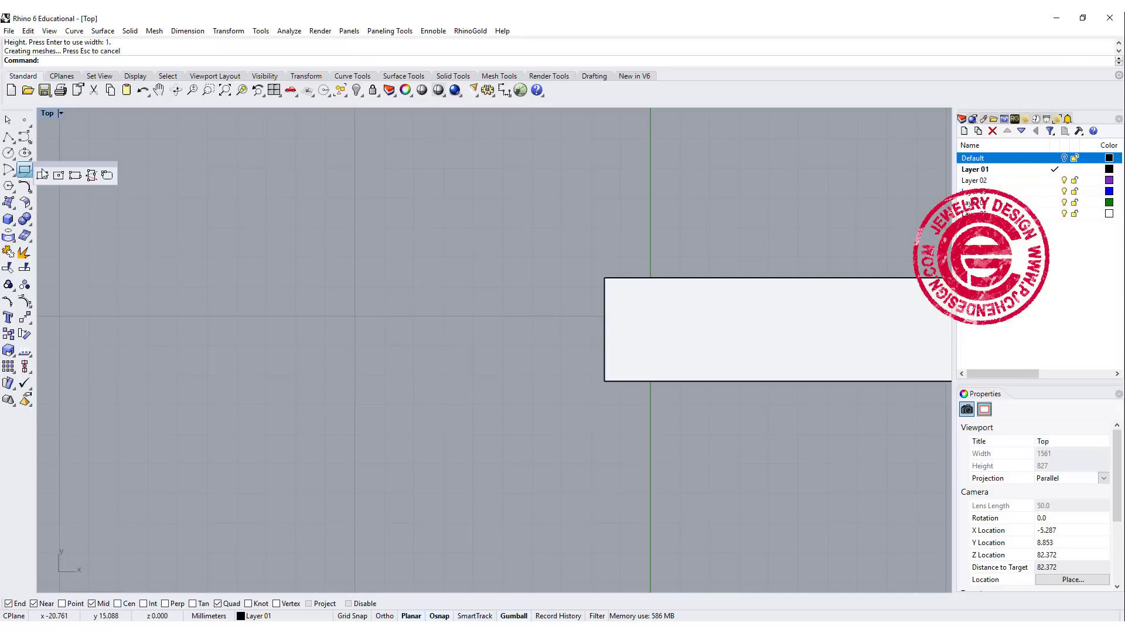
pyautogui.click(108, 176)
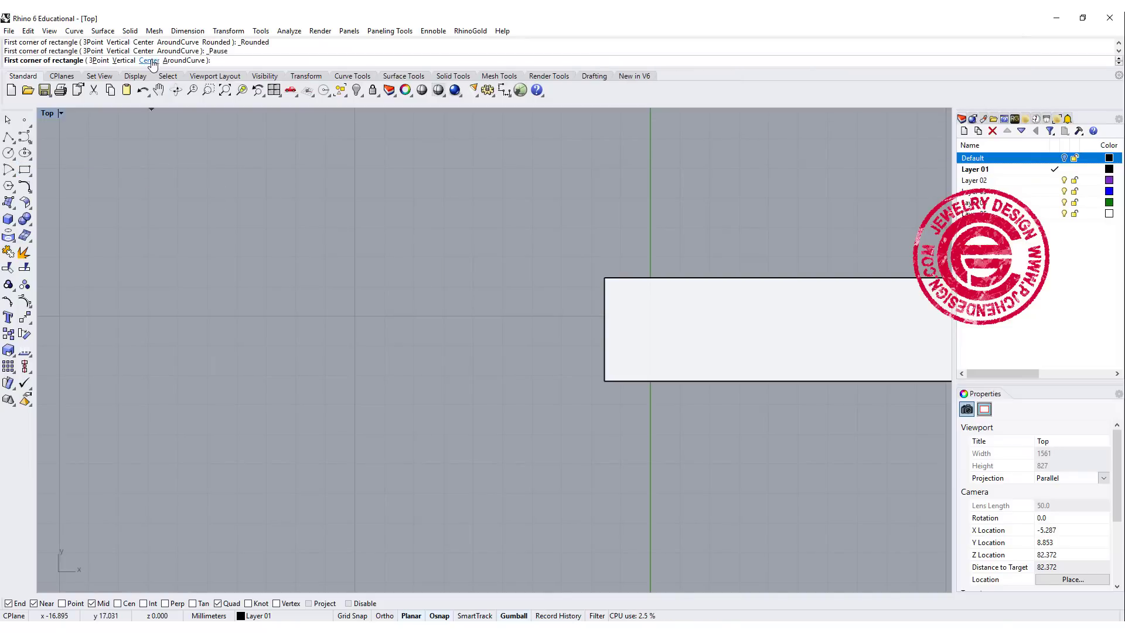
pyautogui.click(149, 60)
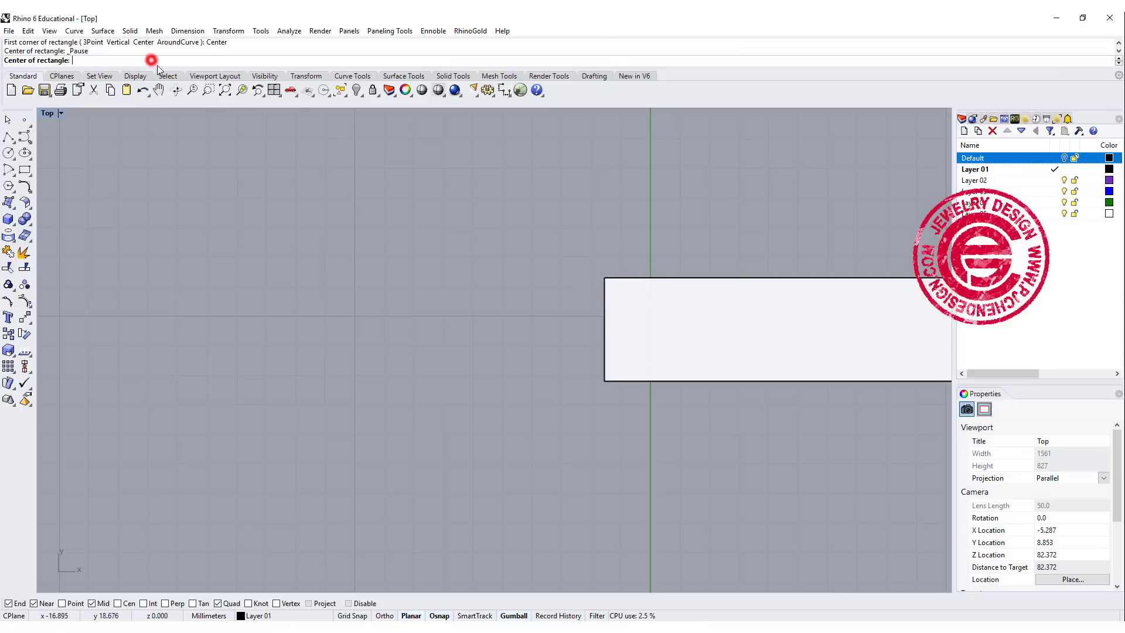
pyautogui.click(605, 328)
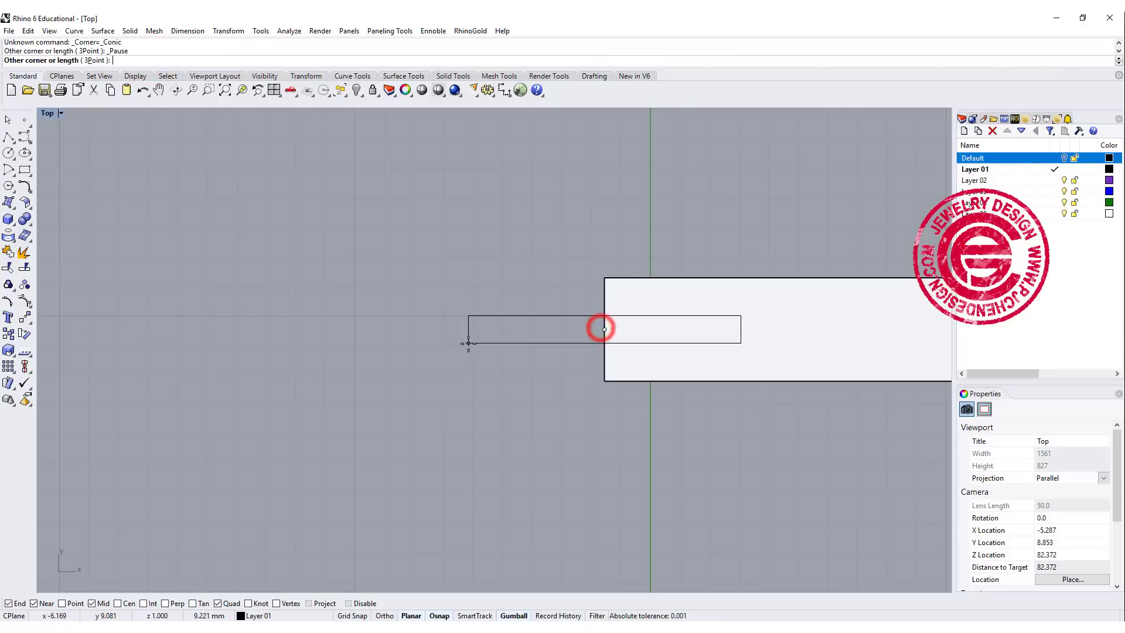
pyautogui.click(498, 422)
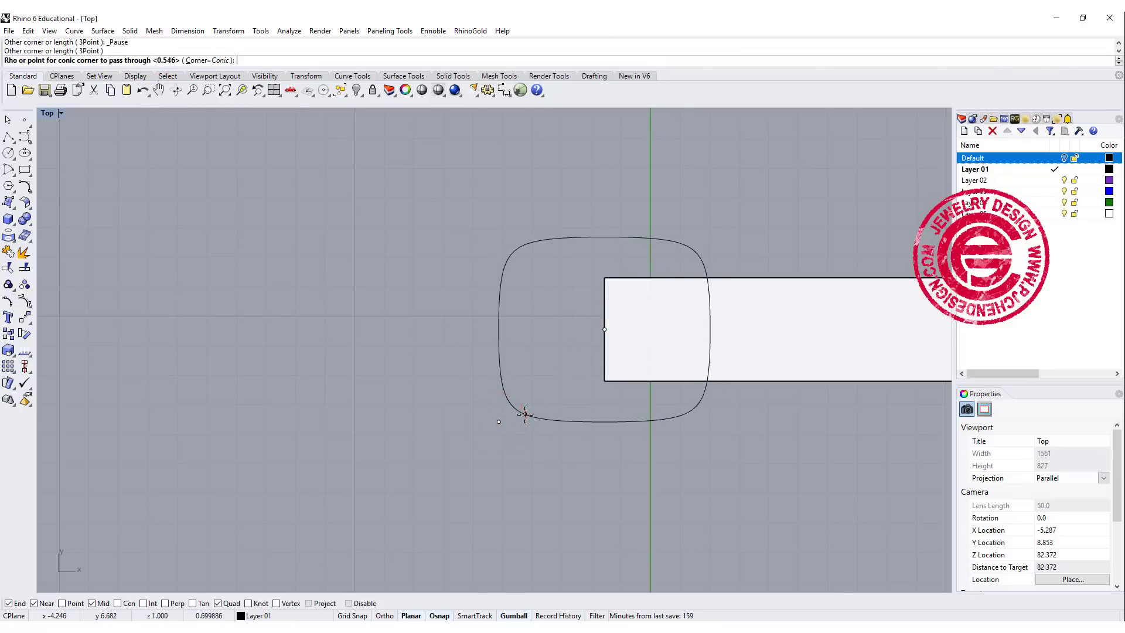
pyautogui.click(532, 413)
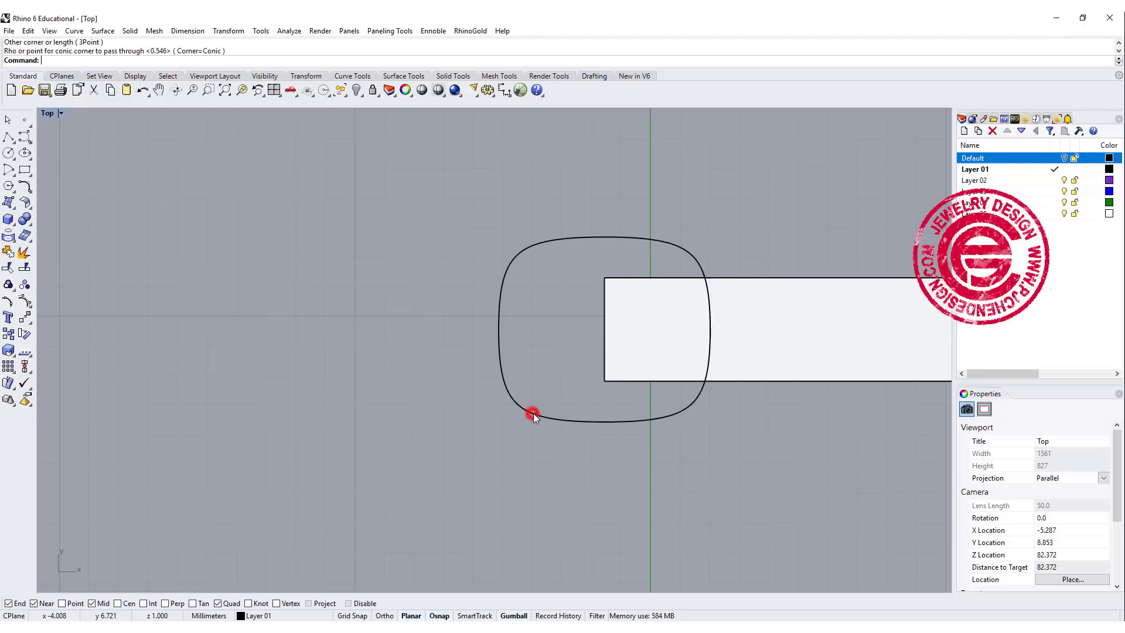
pyautogui.click(580, 419)
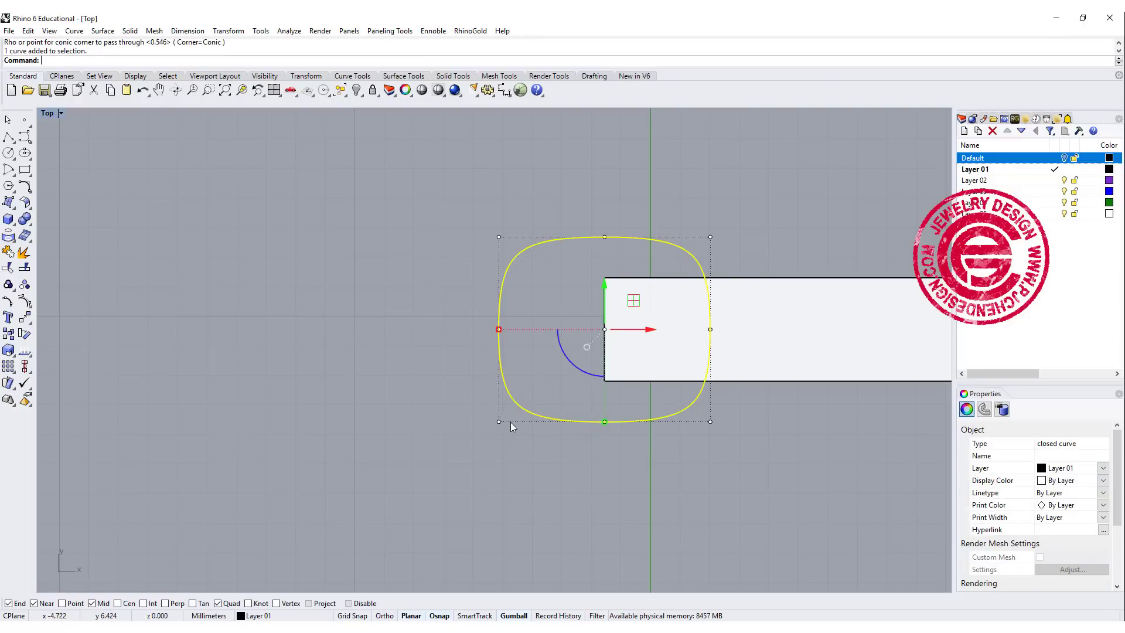
# Scale the outer buckle outline larger, then move both outlines left of the strap
pyautogui.moveTo(517, 404); pyautogui.dragTo(465, 411, button='right')
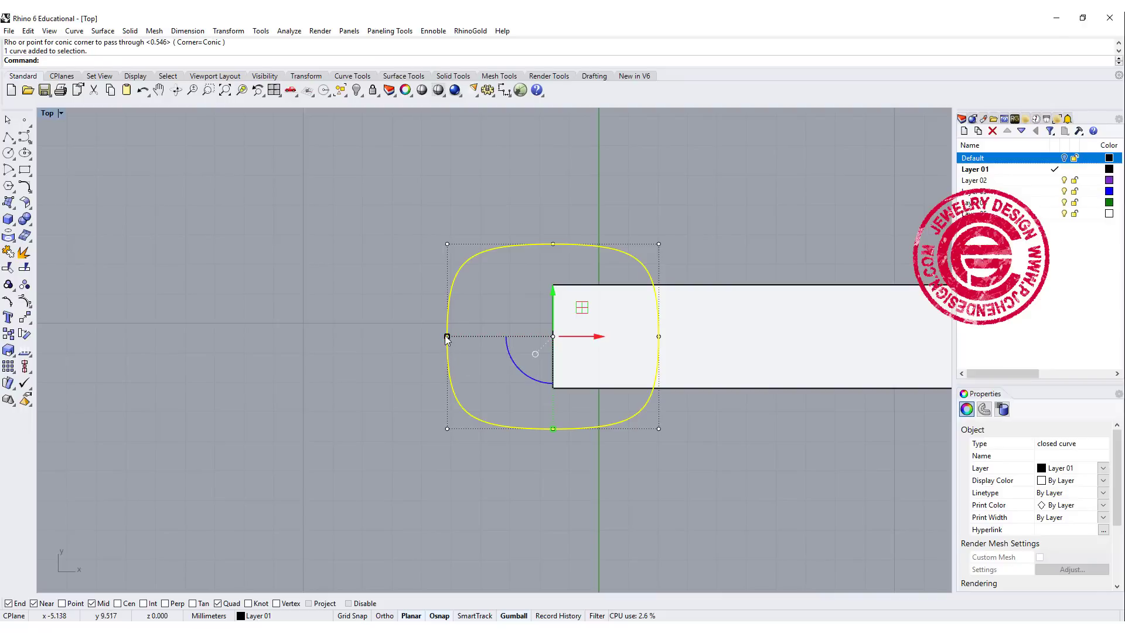
pyautogui.moveTo(446, 340); pyautogui.dragTo(493, 347)
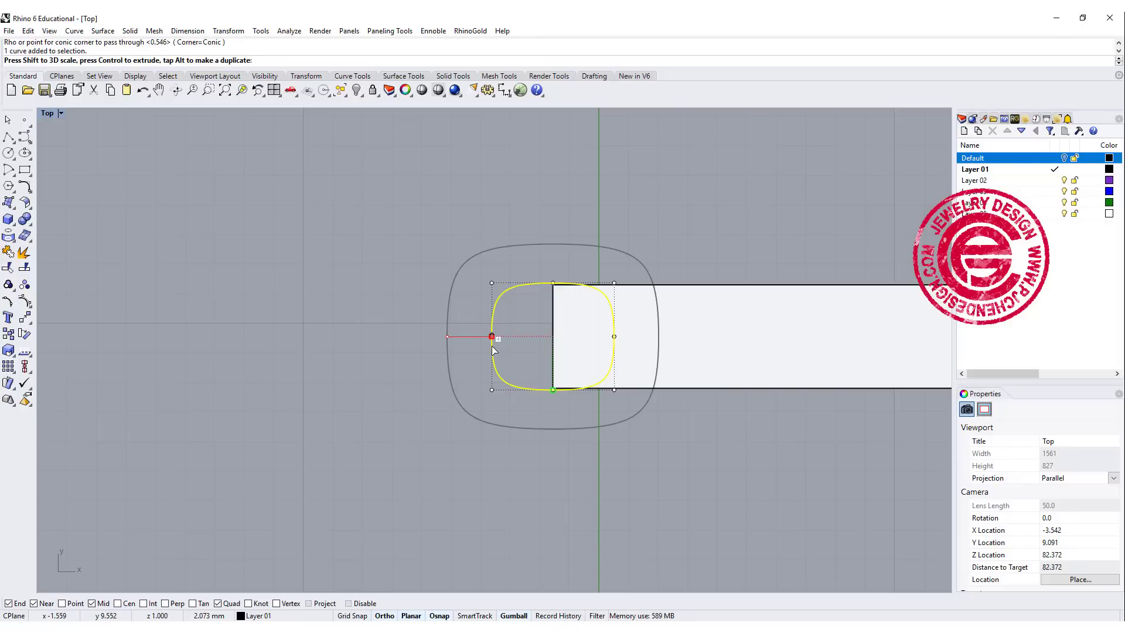
pyautogui.moveTo(493, 349); pyautogui.dragTo(492, 350)
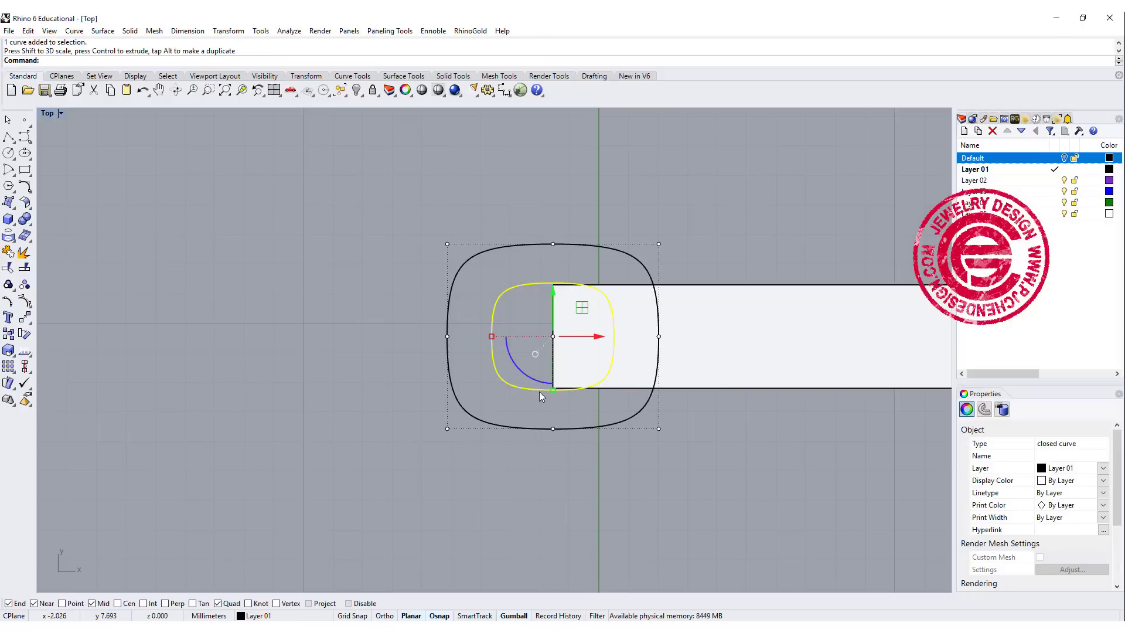
pyautogui.moveTo(534, 403); pyautogui.dragTo(486, 397, button='right')
pyautogui.click(477, 464)
pyautogui.keyDown('shift'); pyautogui.click(473, 370); pyautogui.keyUp('shift')
pyautogui.moveTo(550, 330); pyautogui.dragTo(350, 330)
pyautogui.click(398, 454)
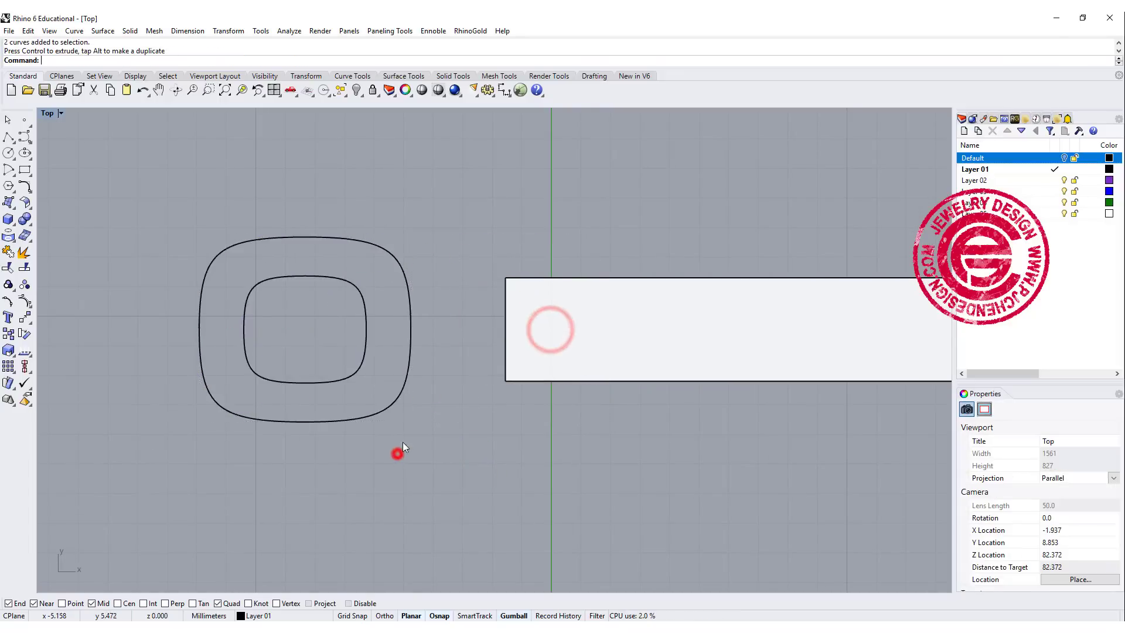
# Try narrowing the outer outline's right-side control points, then undo it
pyautogui.moveTo(414, 422); pyautogui.dragTo(483, 370, button='right')
pyautogui.scroll(1, 527, 389)
pyautogui.scroll(1, 549, 377)
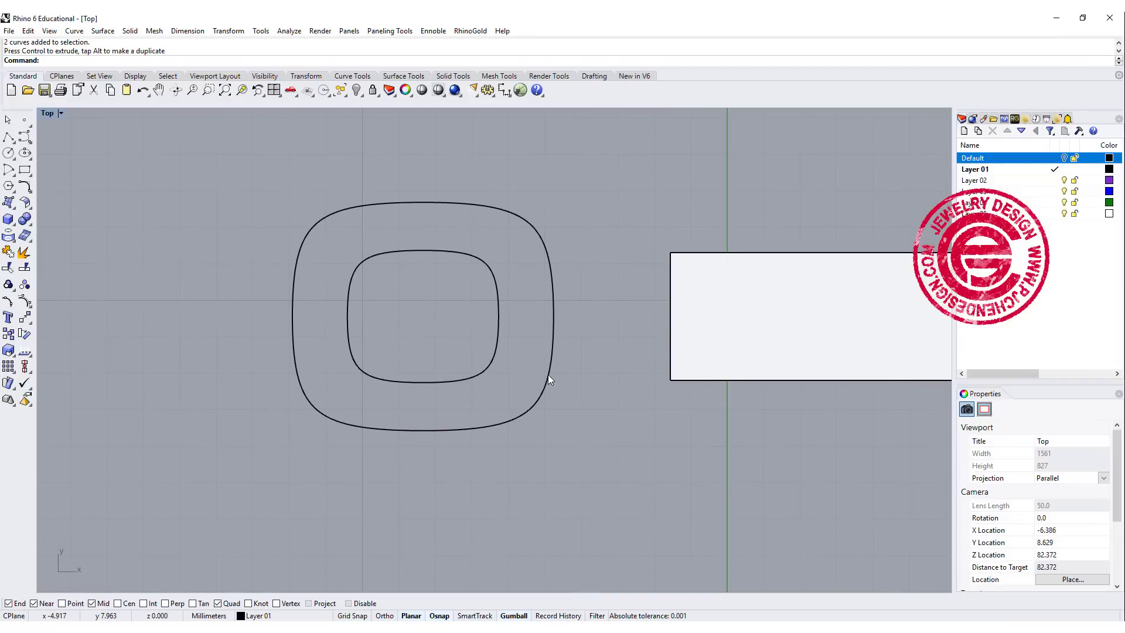
pyautogui.click(548, 379)
pyautogui.press('F10')
pyautogui.moveTo(492, 145); pyautogui.dragTo(571, 490)
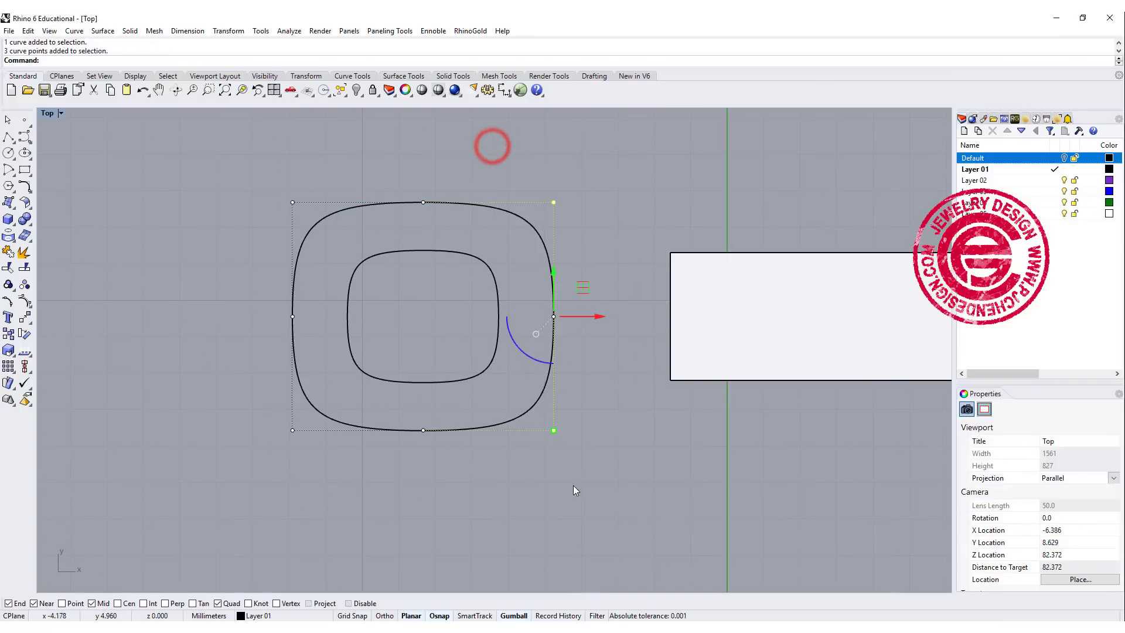
pyautogui.moveTo(554, 432); pyautogui.dragTo(558, 372)
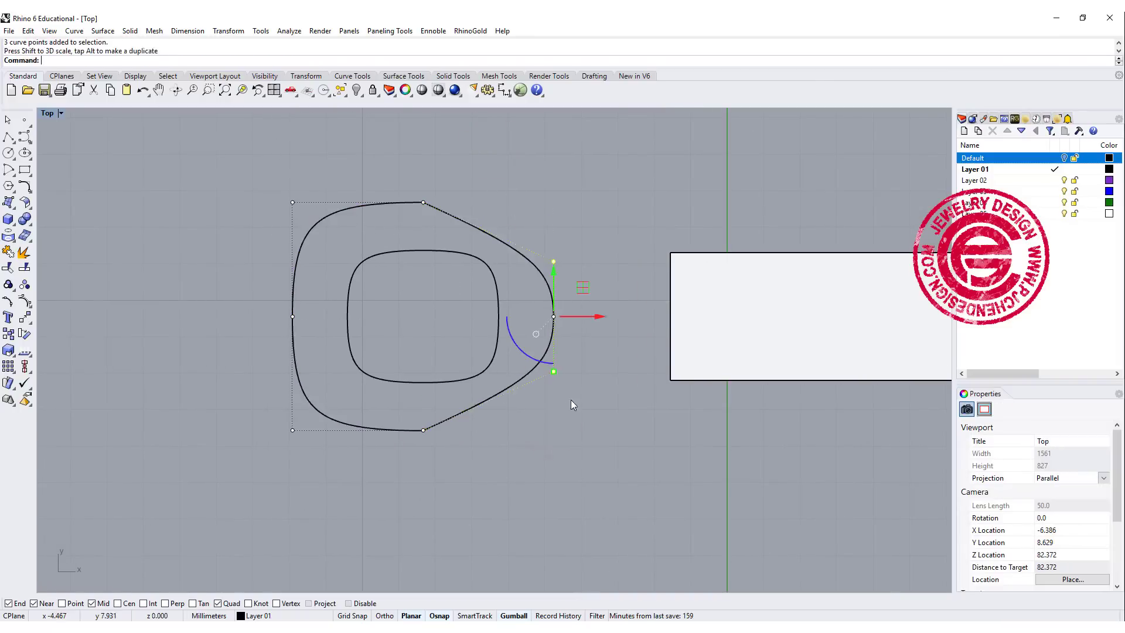
pyautogui.click(573, 408)
pyautogui.scroll(3, 468, 180)
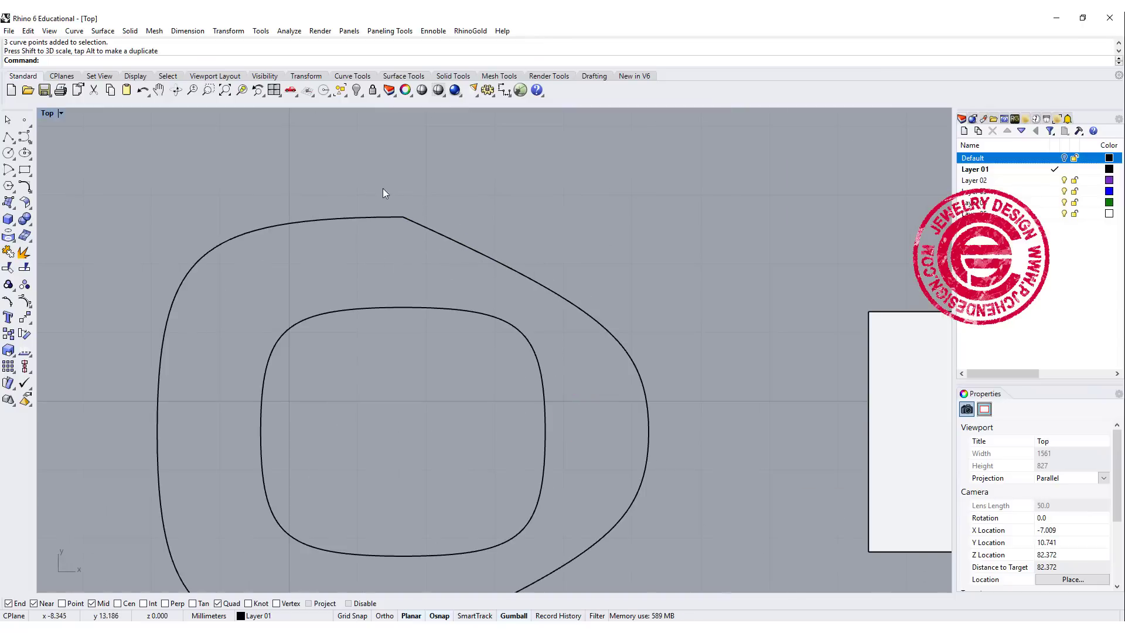
pyautogui.scroll(-3, 502, 248)
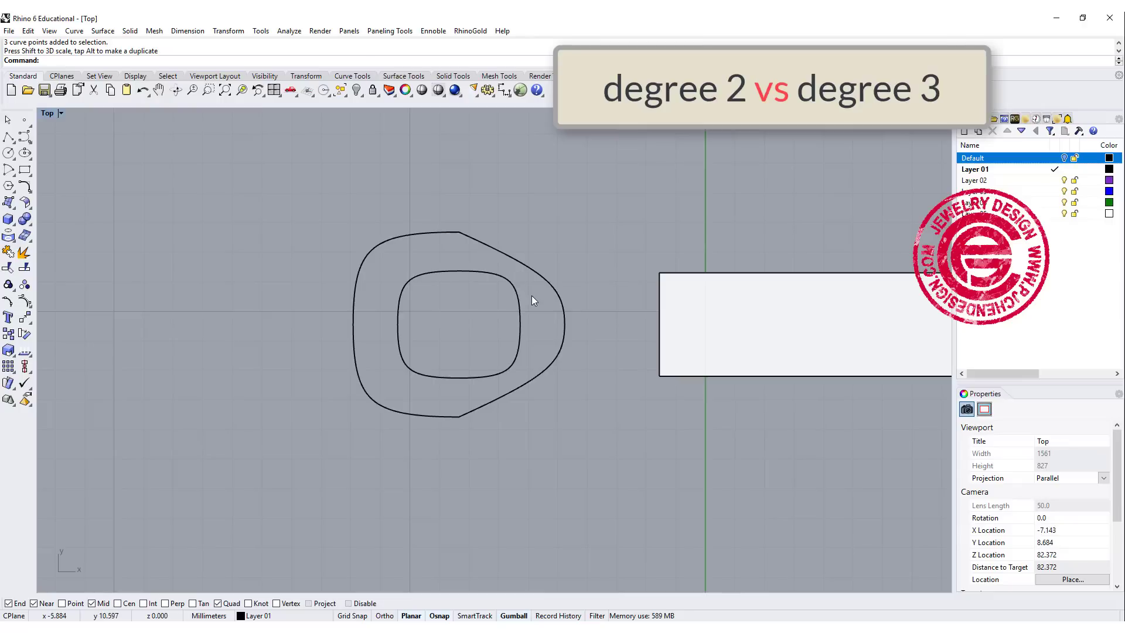
pyautogui.hotkey('ctrl', 'z')
# Rebuild the outer buckle outline with 8 control points, degree 3
pyautogui.click(574, 277)
pyautogui.click(515, 271)
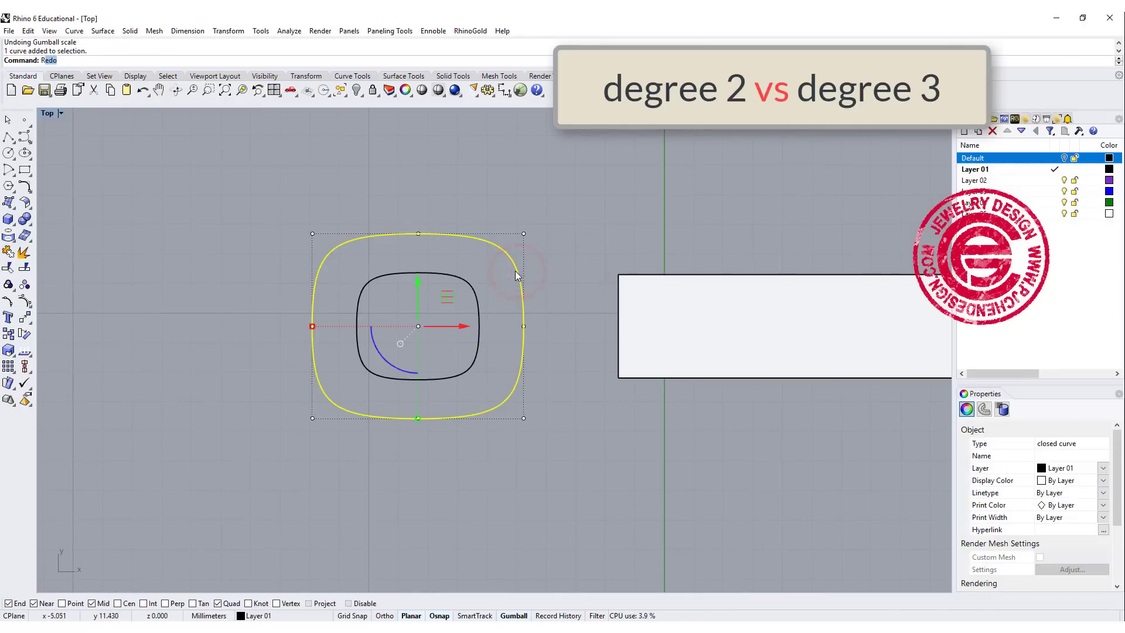
pyautogui.write('build')
pyautogui.press('Return')
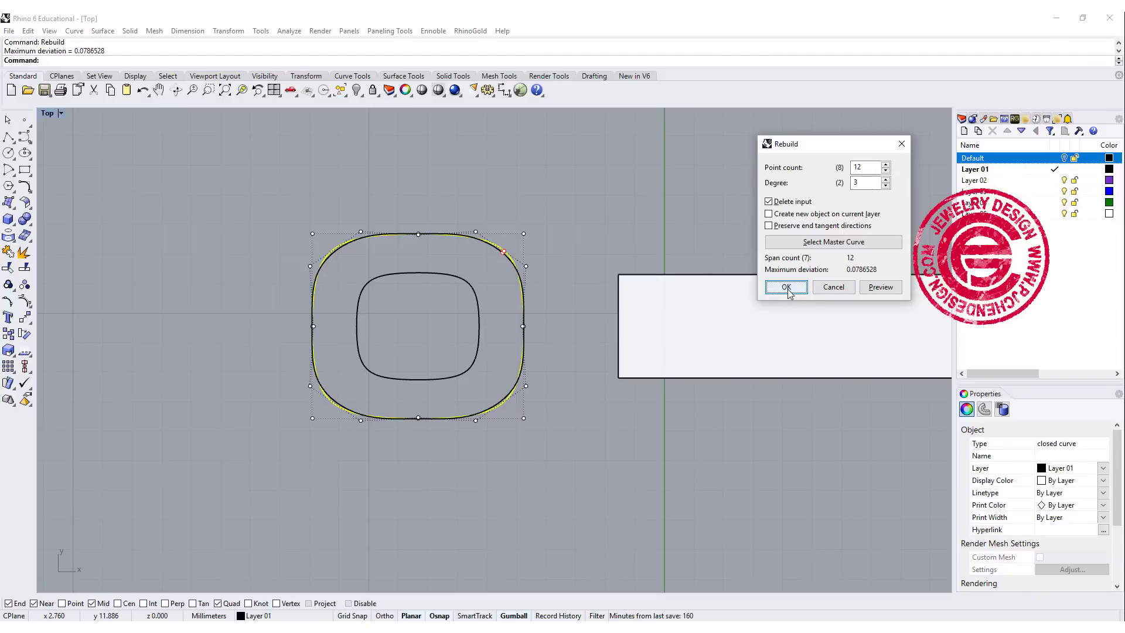
pyautogui.doubleClick(866, 167)
pyautogui.write('8')
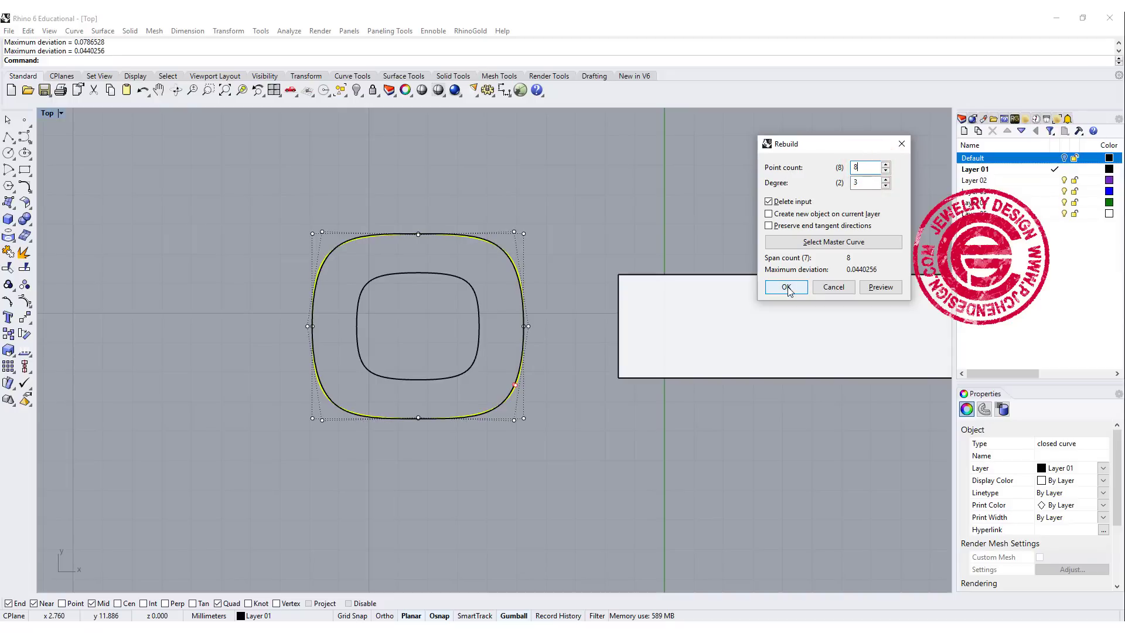
pyautogui.click(787, 286)
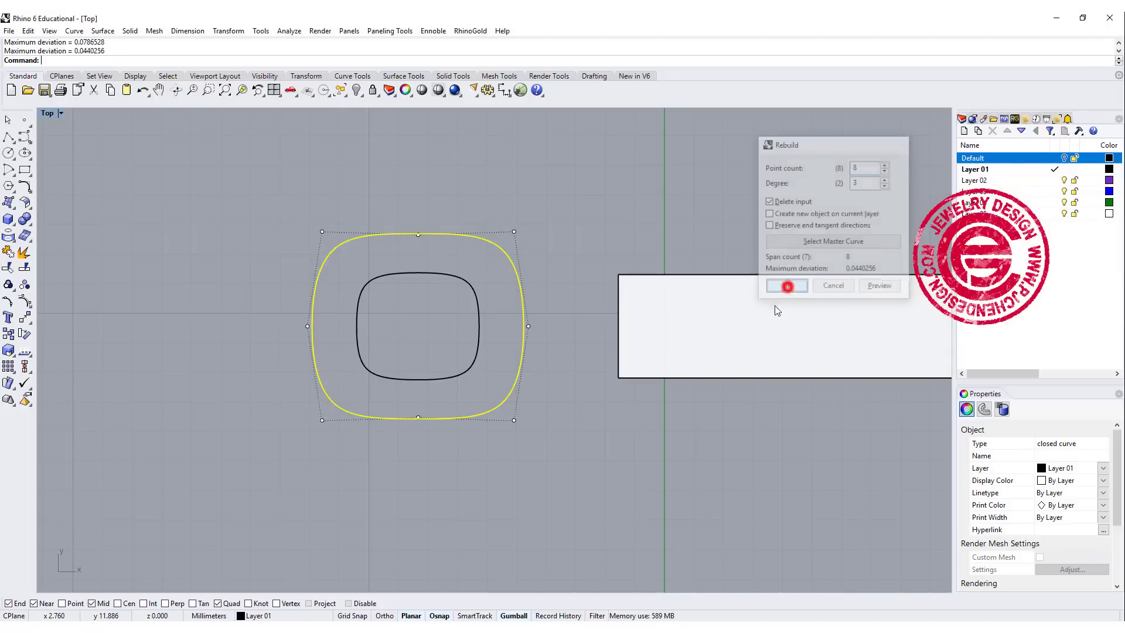
# Taper the outline's right side by moving its control points, and nudge it left
pyautogui.click(483, 174)
pyautogui.click(508, 260)
pyautogui.moveTo(484, 183); pyautogui.dragTo(597, 523)
pyautogui.moveTo(521, 421); pyautogui.dragTo(527, 393)
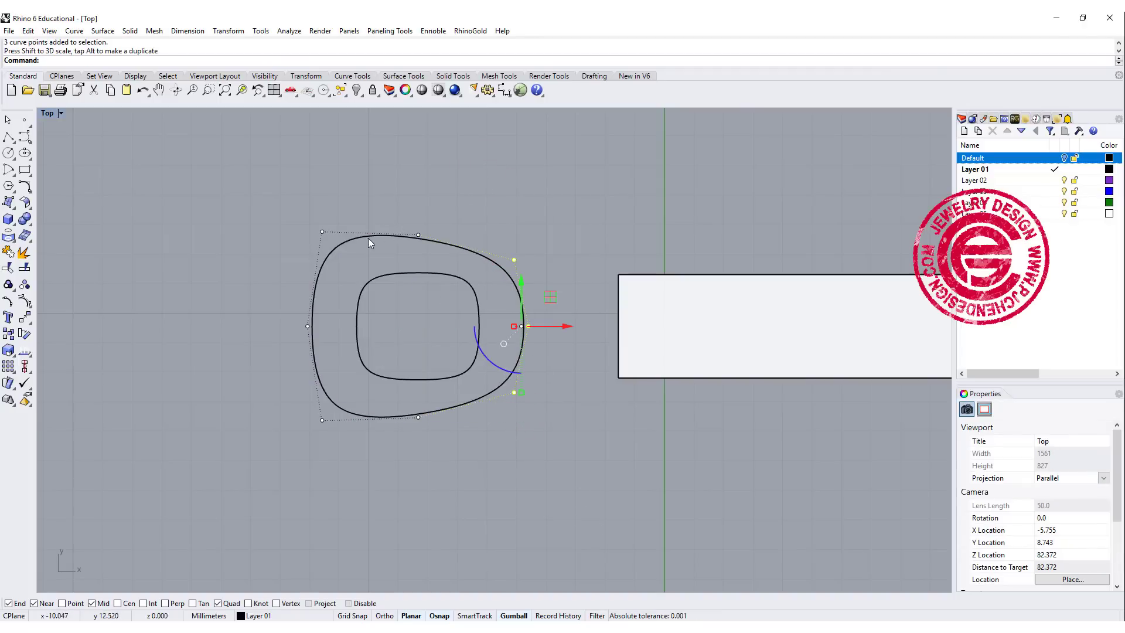
pyautogui.scroll(3, 417, 240)
pyautogui.scroll(-3, 489, 276)
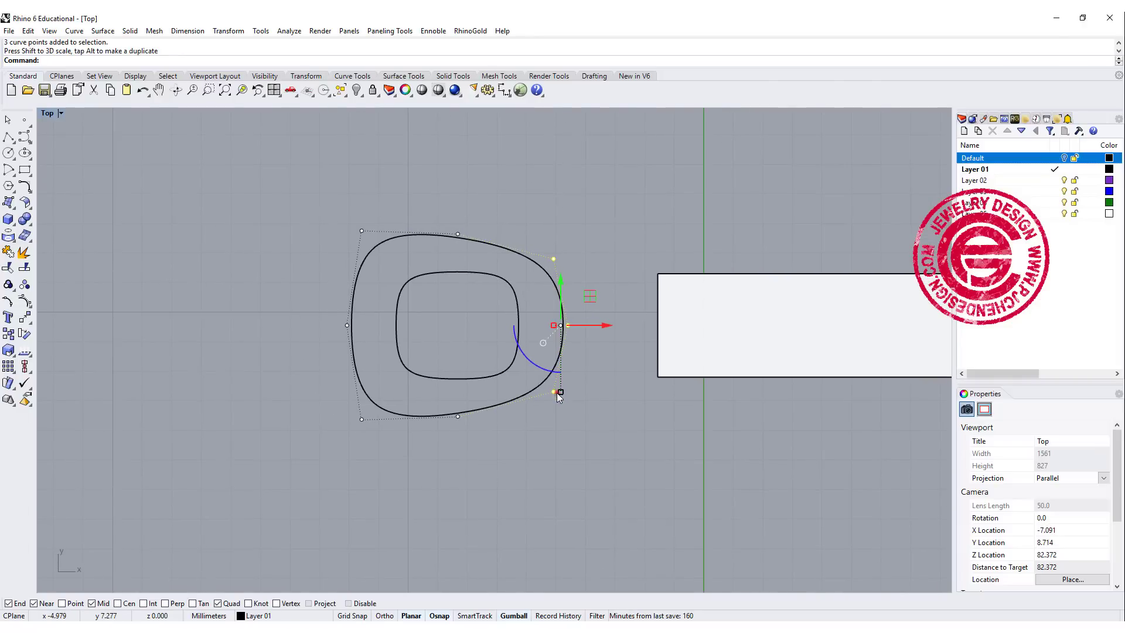
pyautogui.moveTo(557, 393); pyautogui.dragTo(560, 400)
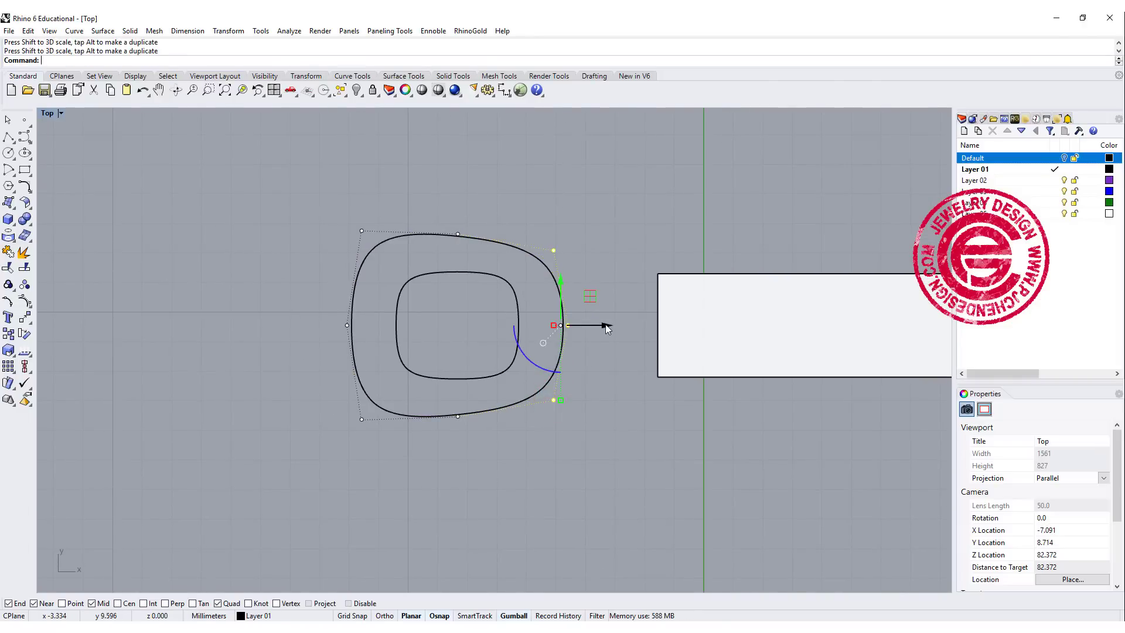
pyautogui.click(608, 327)
pyautogui.click(554, 356)
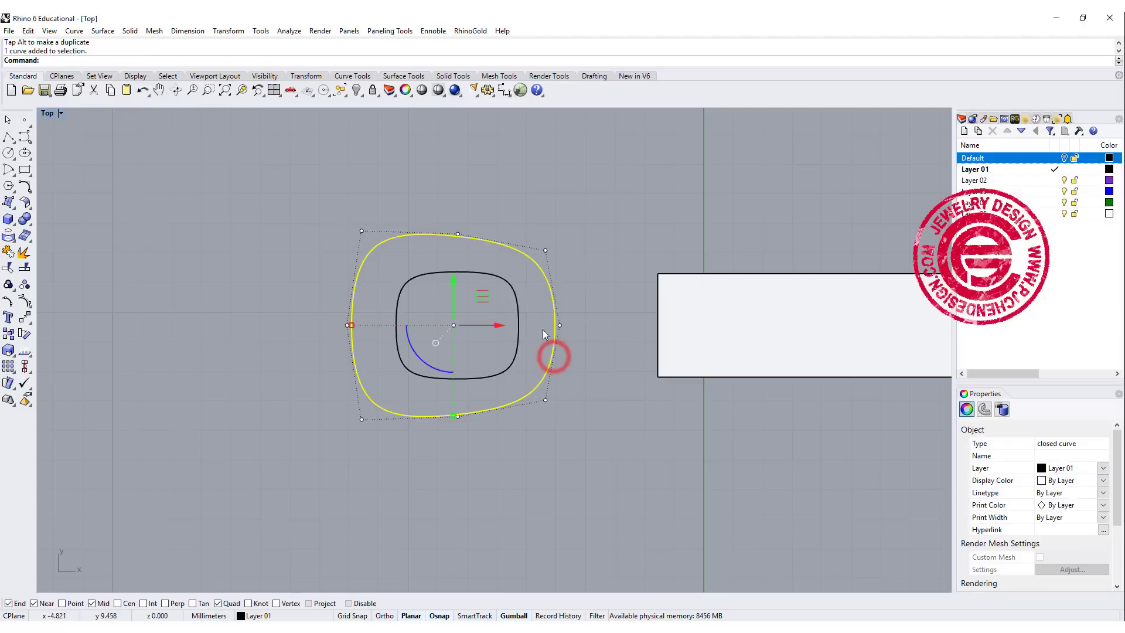
pyautogui.moveTo(491, 323); pyautogui.dragTo(482, 323)
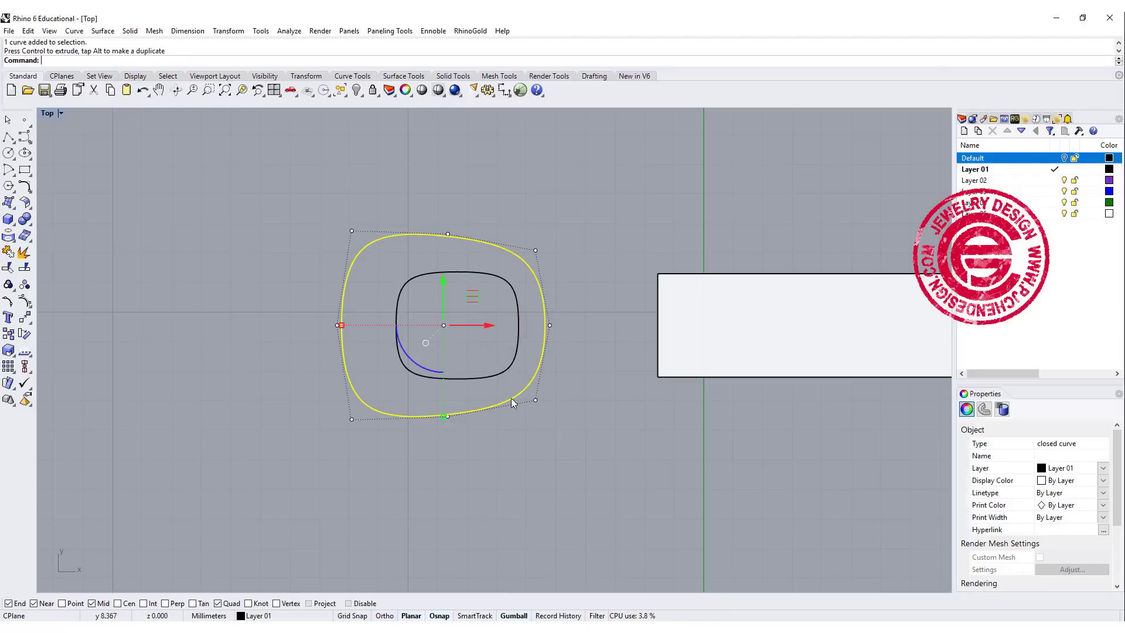
# Drag both buckle outlines onto the strap's end and back again
pyautogui.click(553, 465)
pyautogui.scroll(-2, 470, 341)
pyautogui.scroll(1, 497, 434)
pyautogui.moveTo(498, 442)
pyautogui.mouseDown()
pyautogui.moveTo(496, 354)
pyautogui.moveTo(701, 357)
pyautogui.mouseUp()
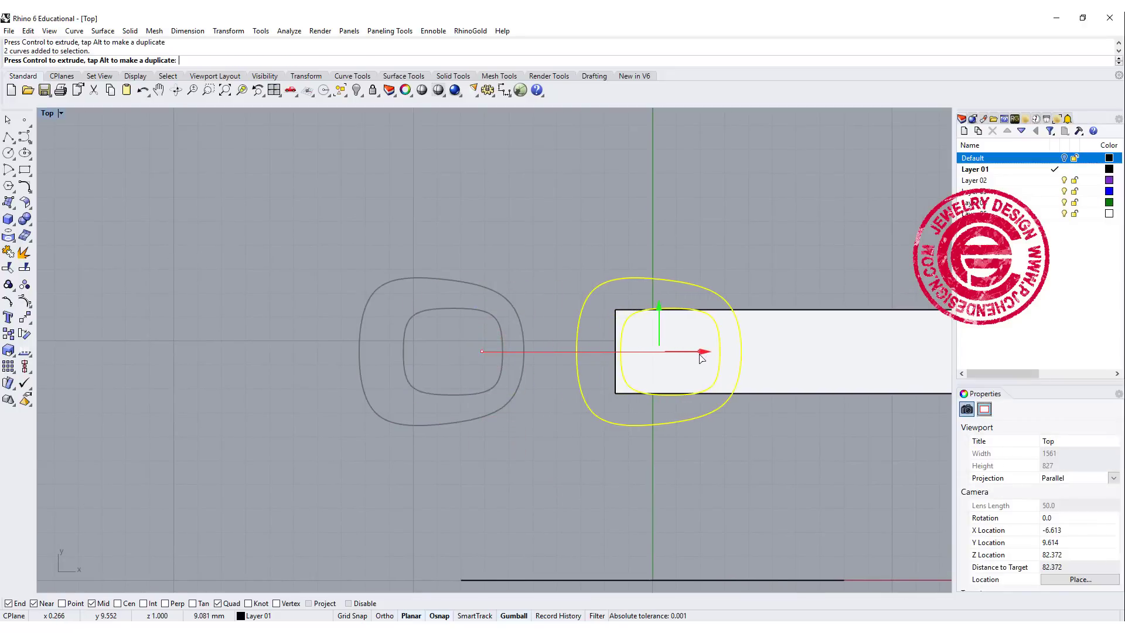
pyautogui.moveTo(701, 357); pyautogui.dragTo(520, 352)
pyautogui.moveTo(520, 352)
pyautogui.mouseDown()
pyautogui.moveTo(728, 373)
pyautogui.moveTo(708, 376)
pyautogui.mouseUp()
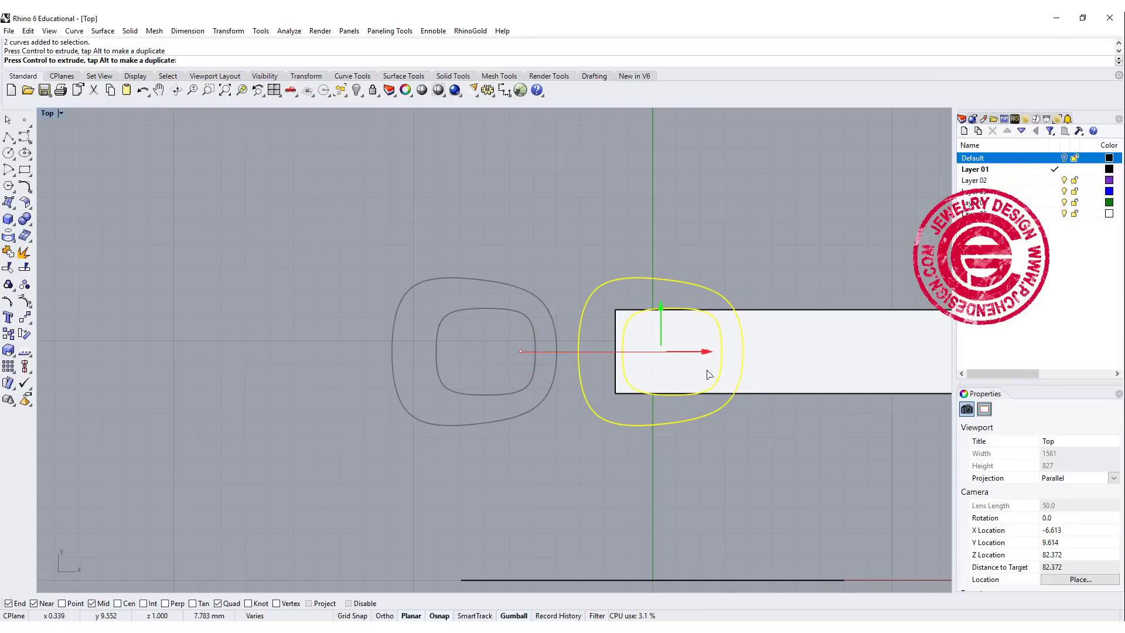
pyautogui.moveTo(708, 374); pyautogui.dragTo(562, 374)
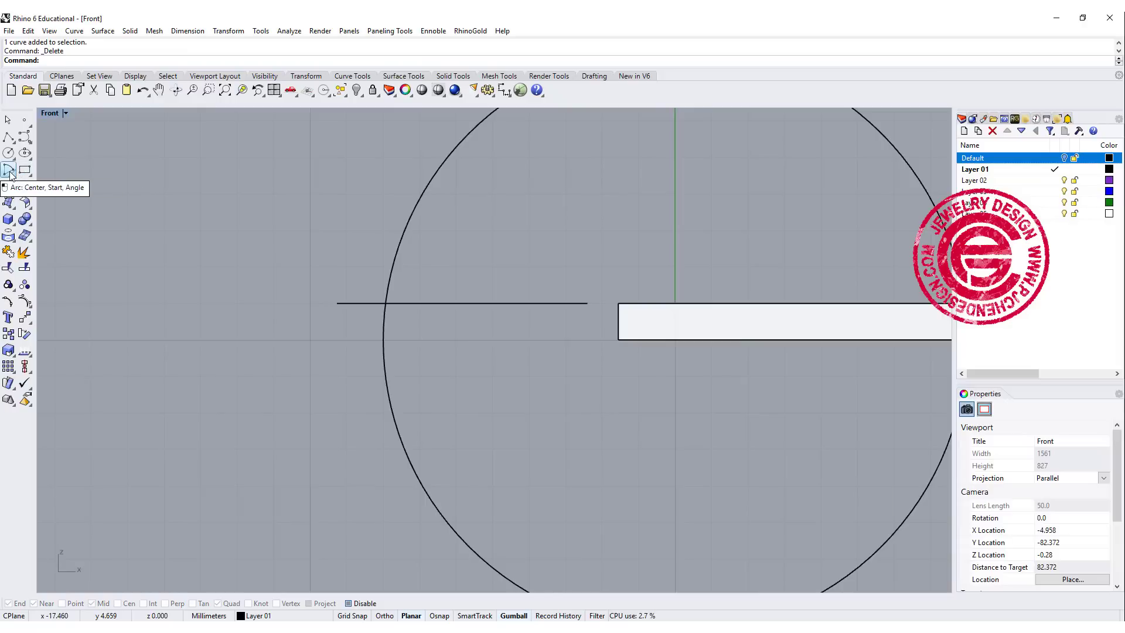
# Draw a start-end-point arc in Front view sweeping down toward the strap's end
pyautogui.click(14, 175)
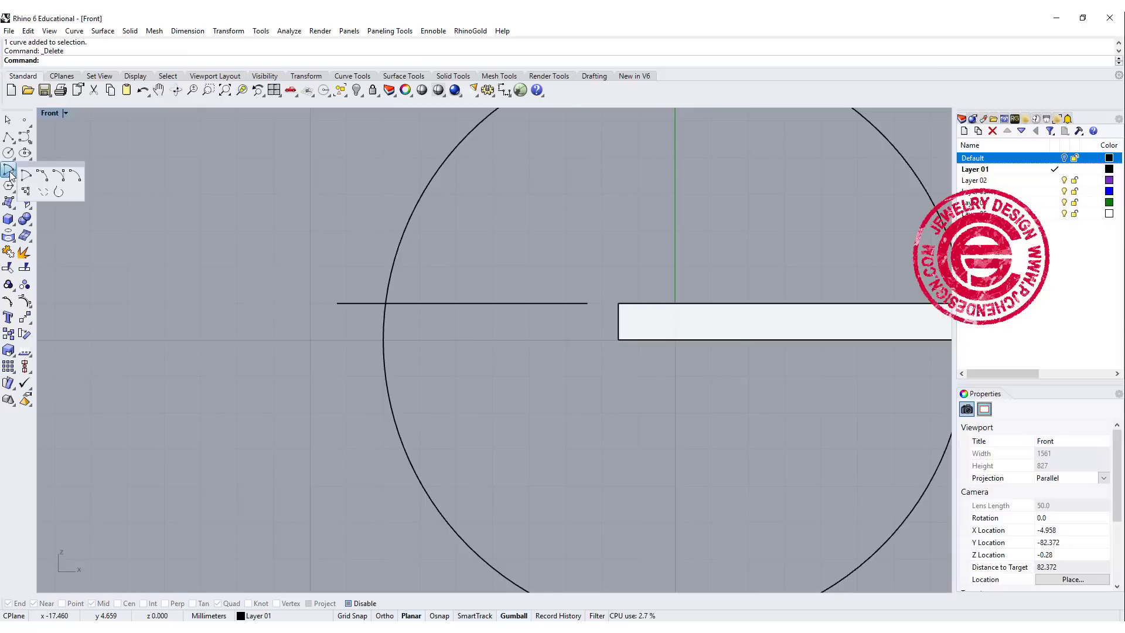
pyautogui.click(41, 175)
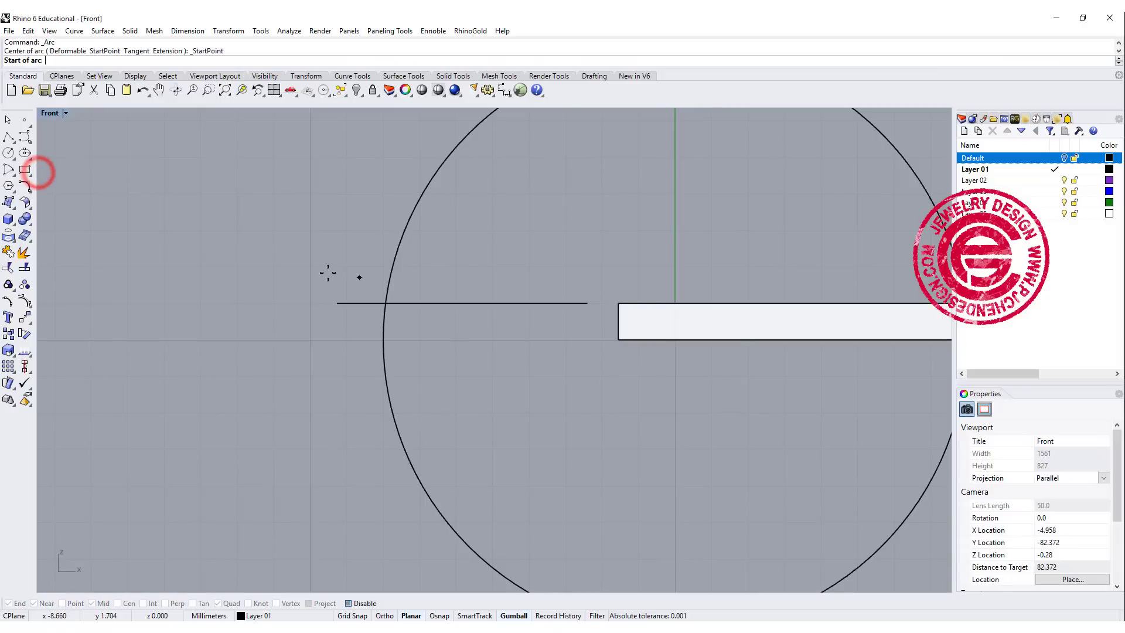
pyautogui.click(291, 271)
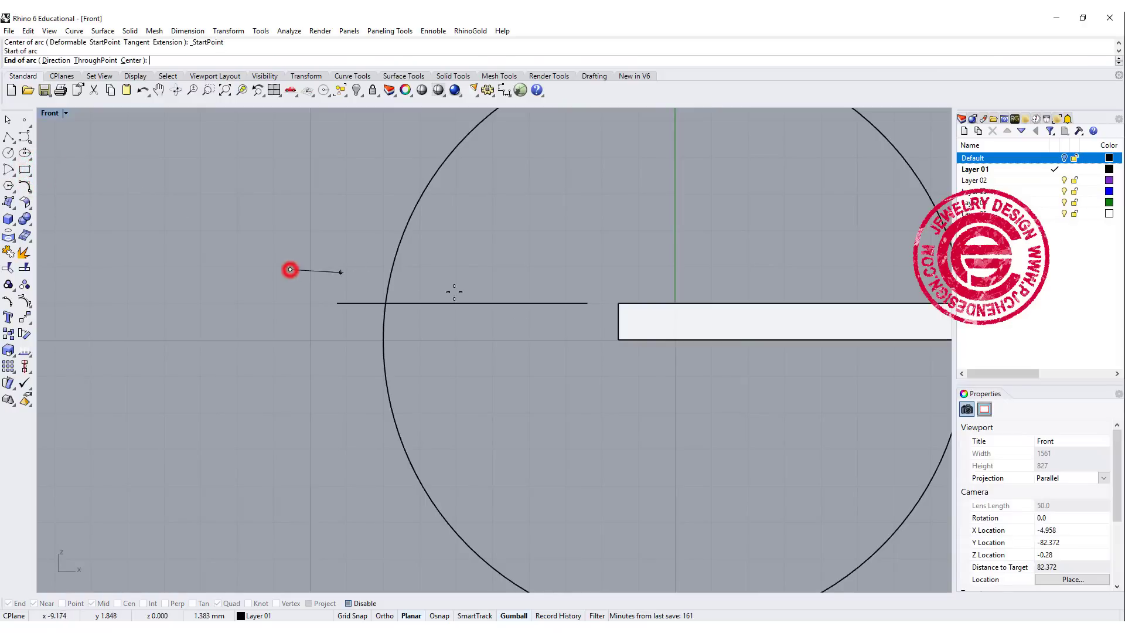
pyautogui.click(636, 359)
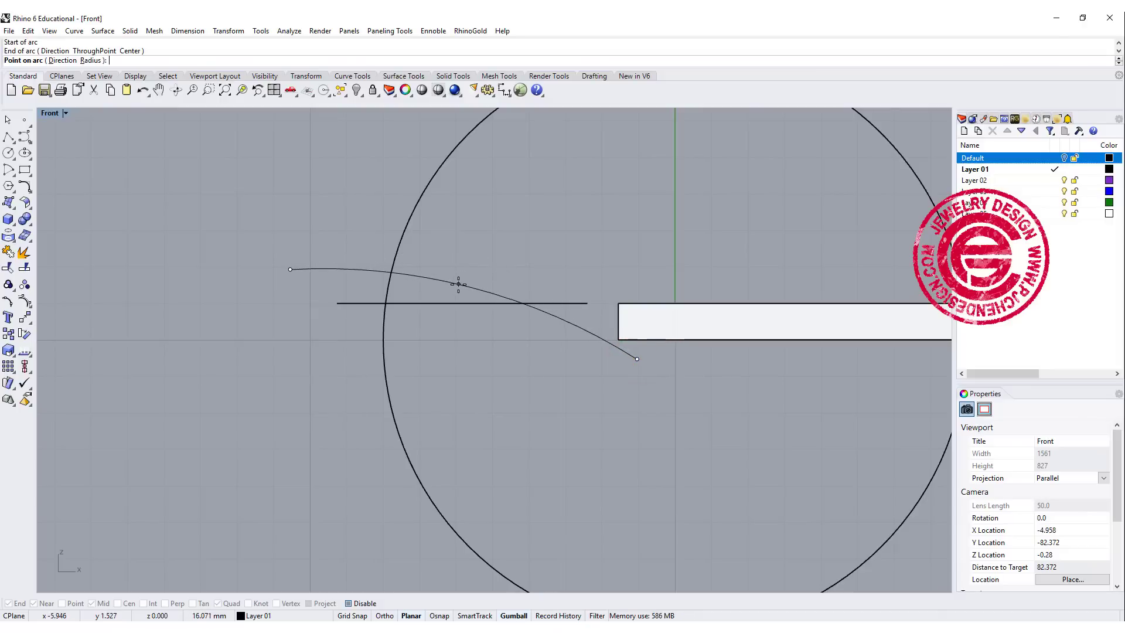
pyautogui.click(459, 283)
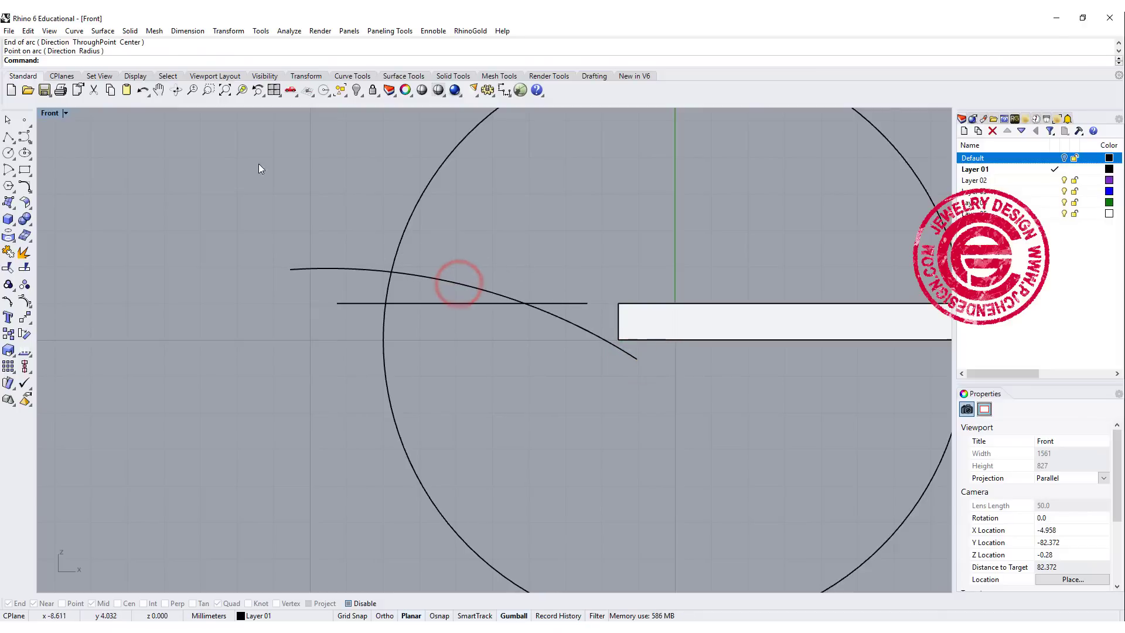
# Restore four viewports, maximize Perspective, and orbit and pan around the outlines
pyautogui.doubleClick(49, 113)
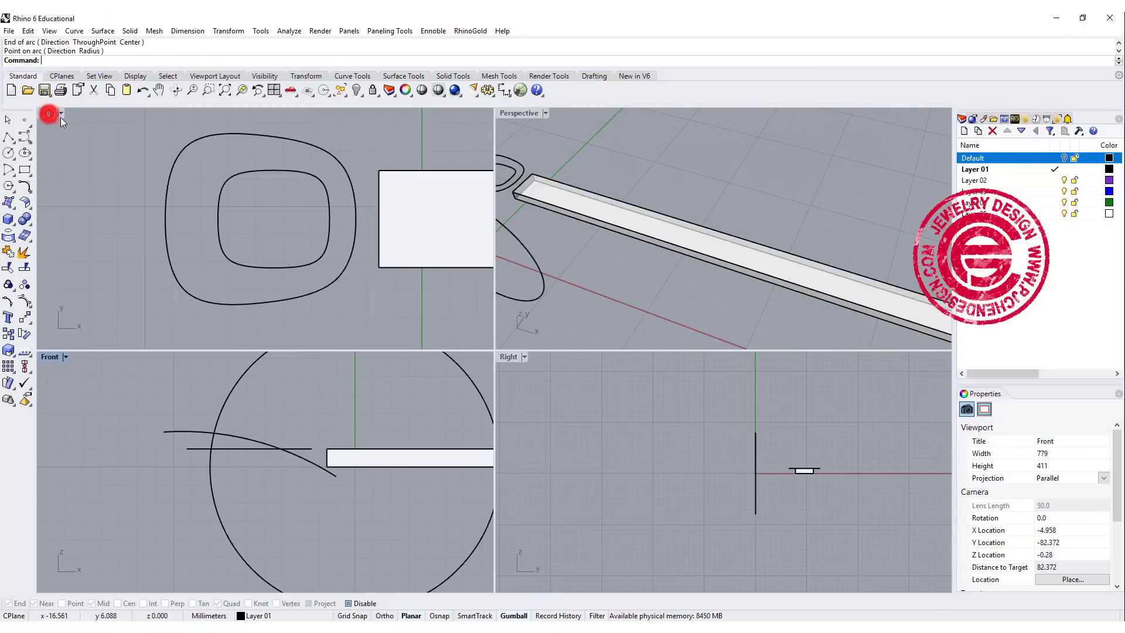
pyautogui.doubleClick(514, 115)
pyautogui.scroll(-5, 405, 229)
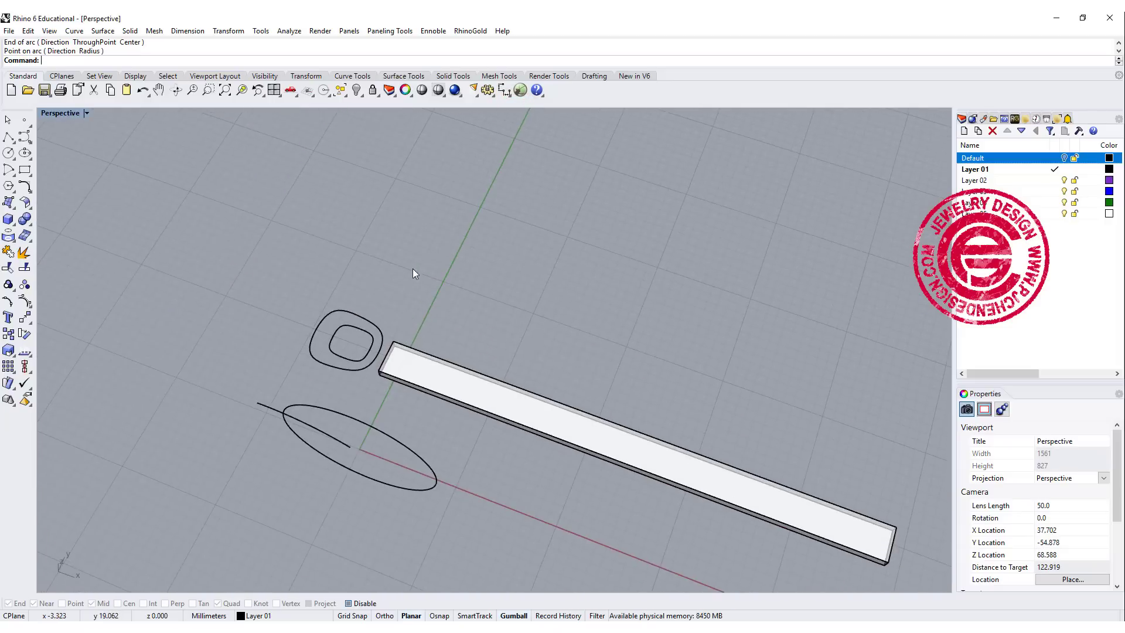
pyautogui.scroll(2, 384, 378)
pyautogui.click(363, 380)
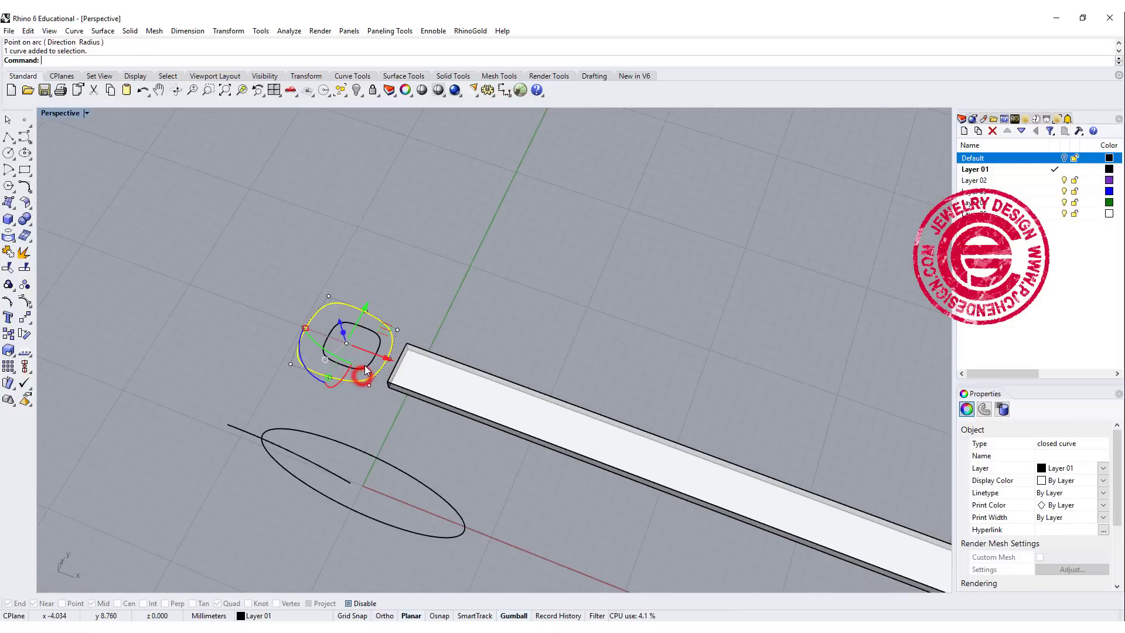
pyautogui.click(515, 336)
pyautogui.moveTo(364, 359); pyautogui.dragTo(318, 282, button='right')
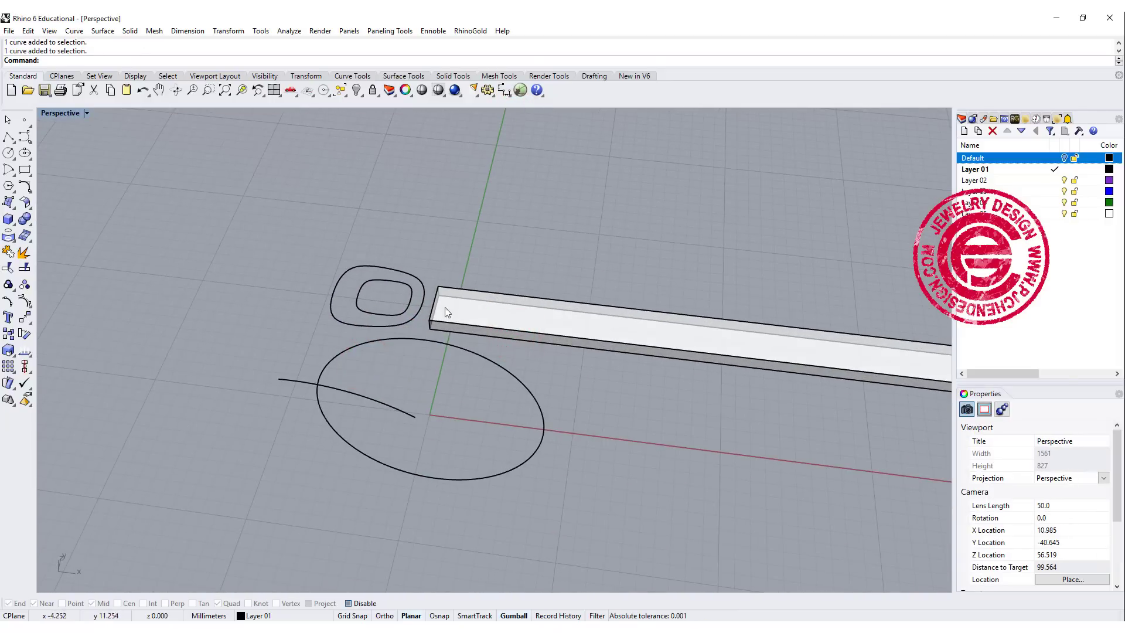
pyautogui.scroll(2, 422, 329)
pyautogui.scroll(2, 361, 346)
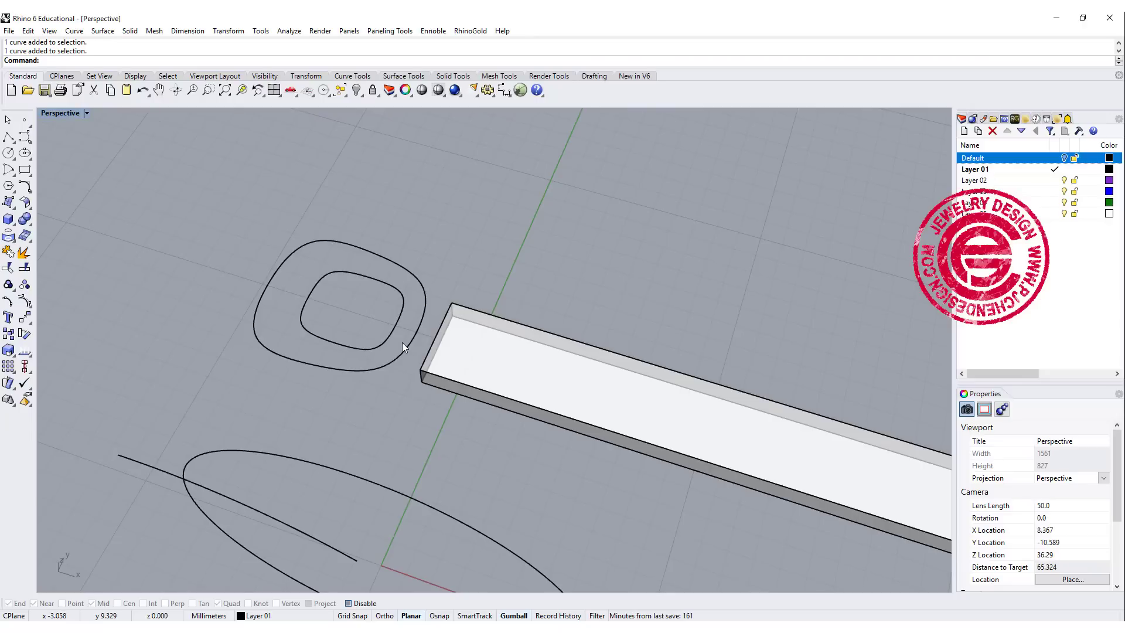
pyautogui.keyDown('shift'); pyautogui.moveTo(402, 344); pyautogui.dragTo(439, 346, button='right'); pyautogui.keyUp('shift')
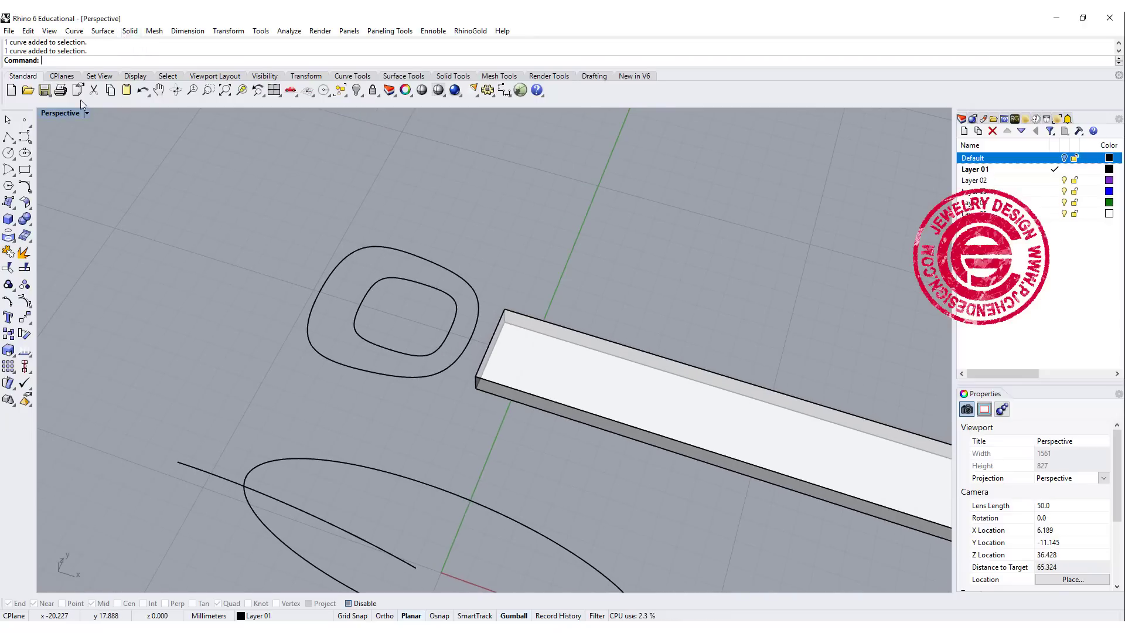
# Build Curve from 2 Views from the outer outline and arc, then from the inner outline
pyautogui.click(30, 189)
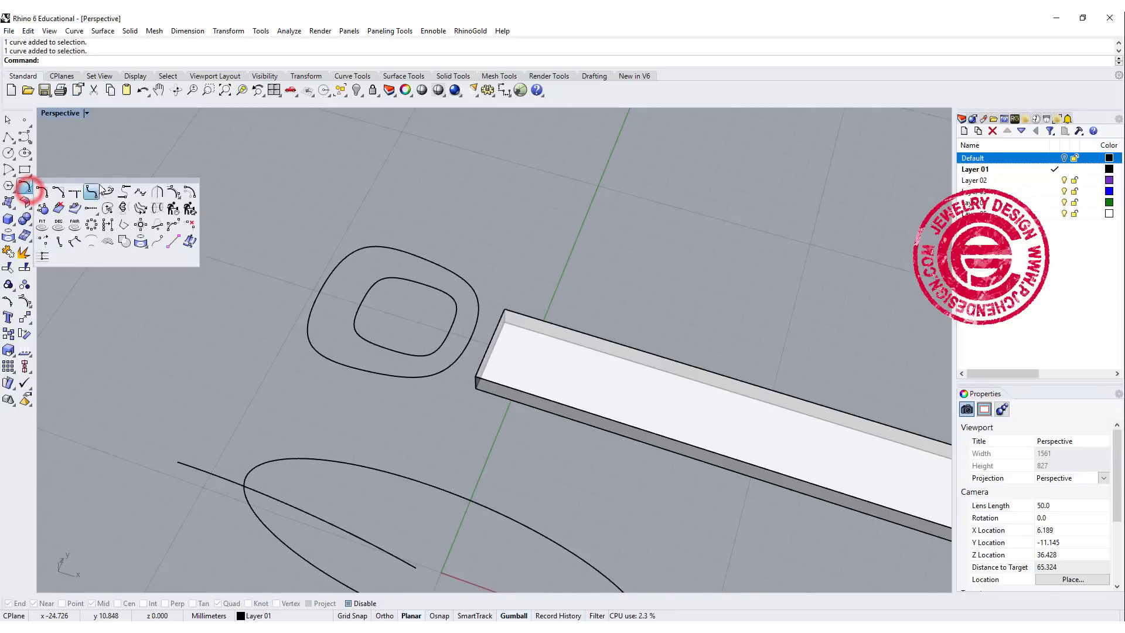
pyautogui.click(121, 208)
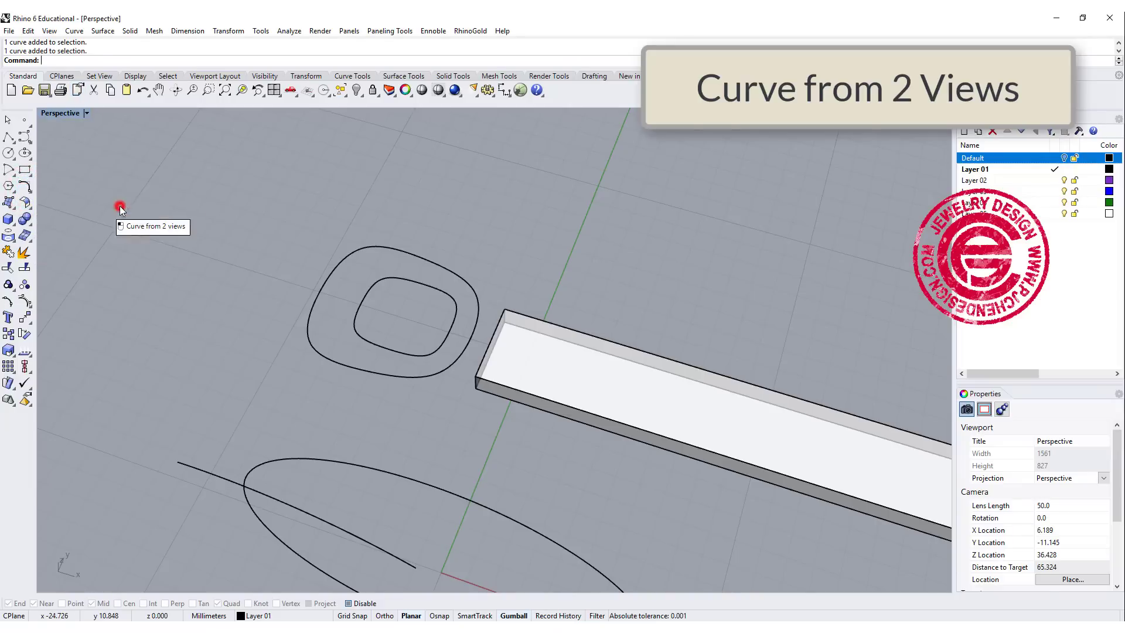
pyautogui.click(367, 373)
pyautogui.click(223, 472)
pyautogui.moveTo(254, 454); pyautogui.dragTo(350, 335, button='right')
pyautogui.press('Return')
pyautogui.click(370, 334)
# Hide the duplicate rounded loops and the long guide curve
pyautogui.click(226, 467)
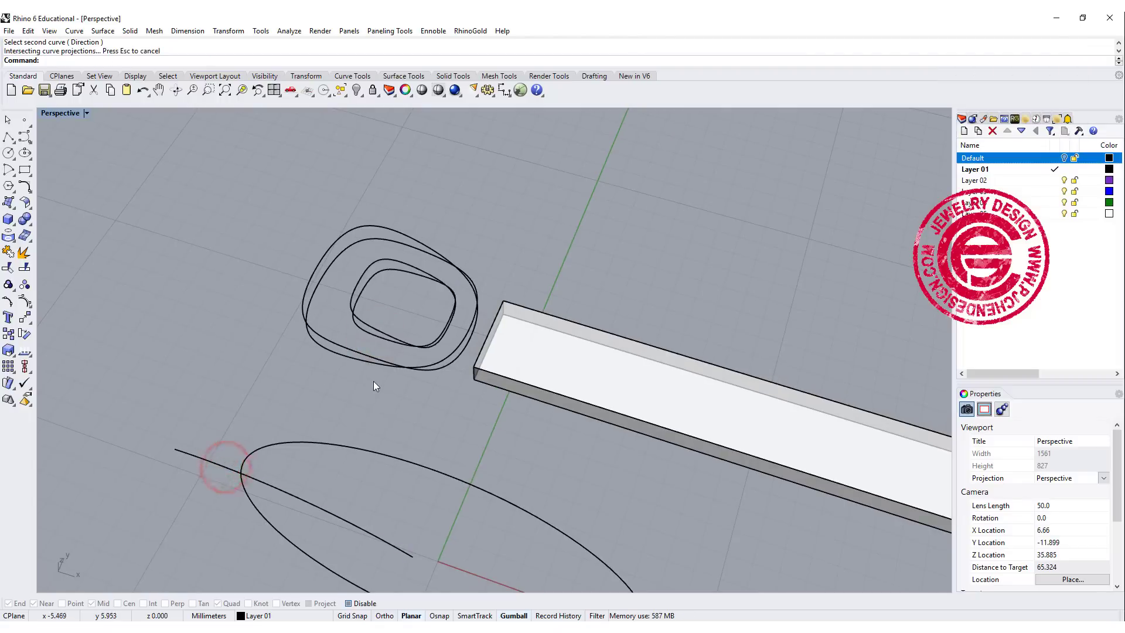
pyautogui.click(354, 360)
pyautogui.click(358, 330)
pyautogui.keyDown('shift'); pyautogui.click(234, 476); pyautogui.keyUp('shift')
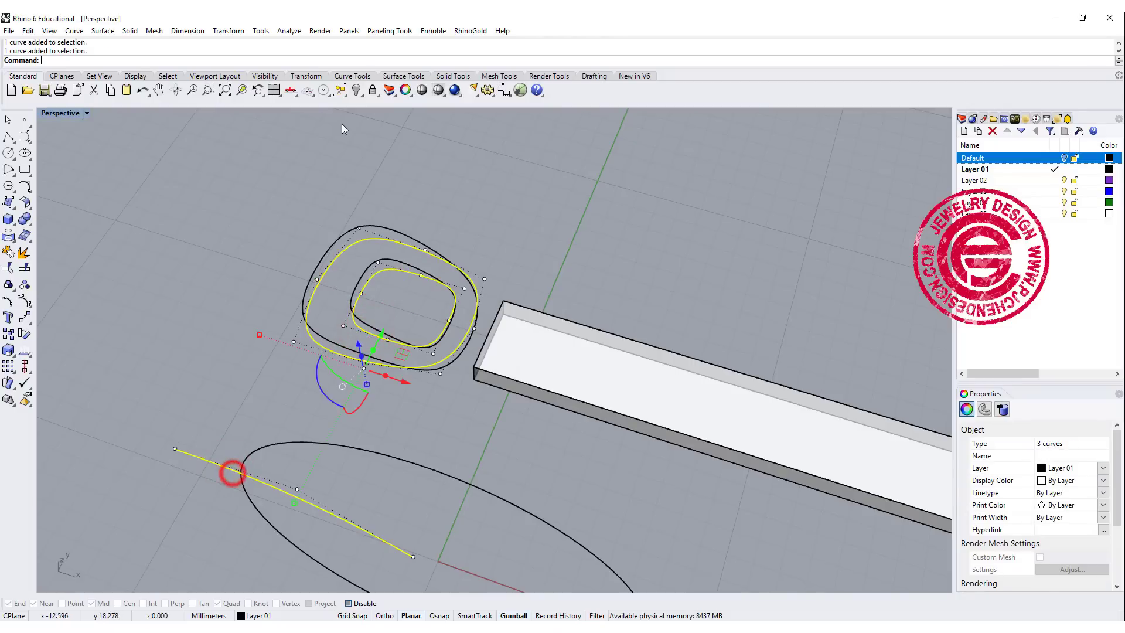
pyautogui.click(356, 89)
pyautogui.moveTo(382, 321)
pyautogui.mouseDown(button='right')
pyautogui.moveTo(490, 272)
pyautogui.moveTo(502, 241)
pyautogui.moveTo(459, 365)
pyautogui.moveTo(431, 307)
pyautogui.moveTo(442, 322)
pyautogui.moveTo(435, 351)
pyautogui.moveTo(390, 379)
pyautogui.mouseUp(button='right')
pyautogui.scroll(3, 391, 379)
pyautogui.scroll(2, 347, 290)
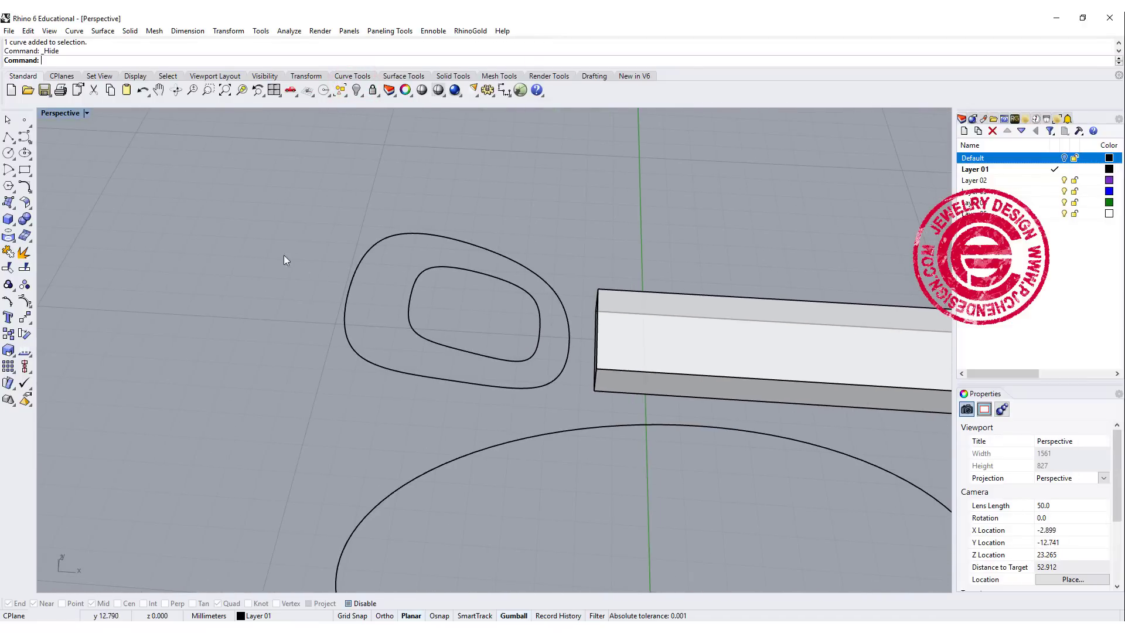
# Draw a 3-point conic-cornered rectangle profile spanning the loops on the left side
pyautogui.click(27, 151)
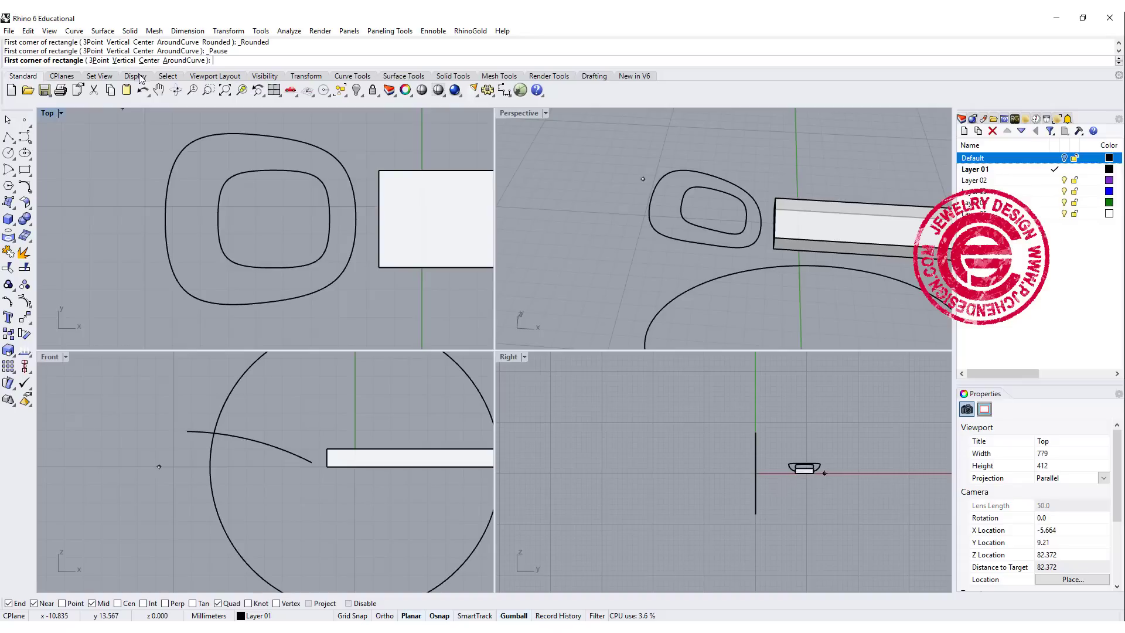
pyautogui.click(99, 61)
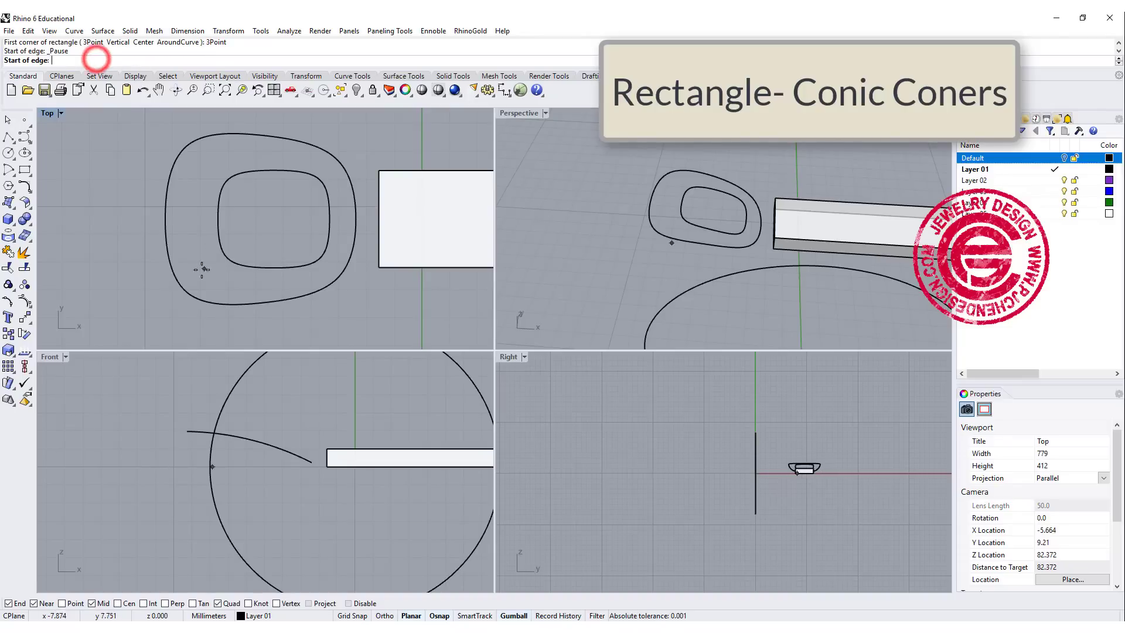
pyautogui.click(164, 218)
pyautogui.click(218, 218)
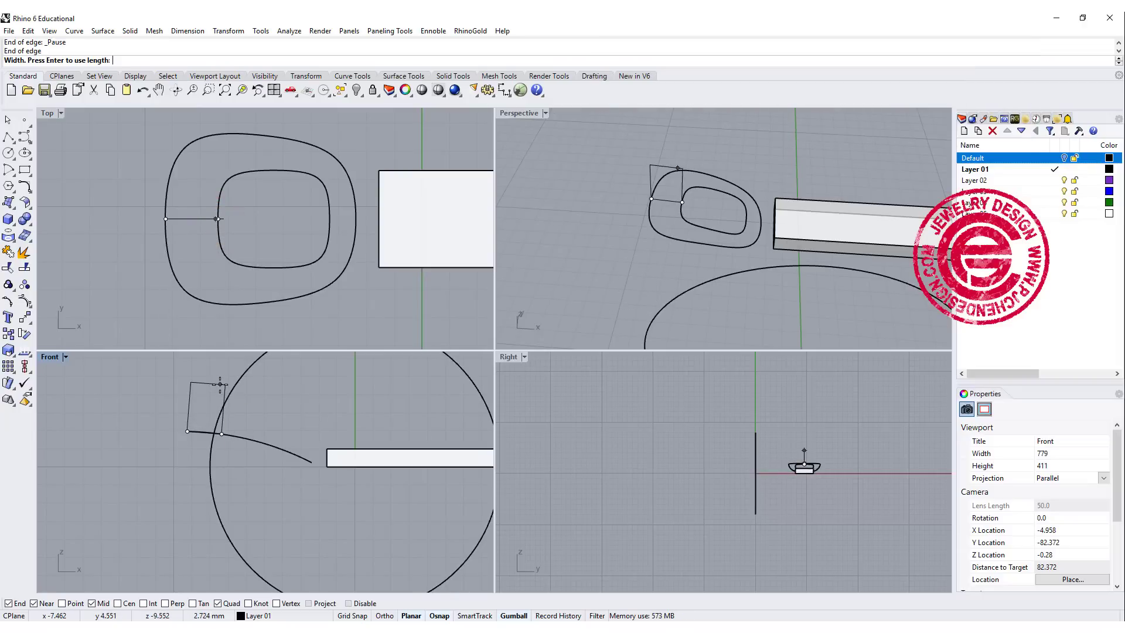
pyautogui.scroll(2, 219, 387)
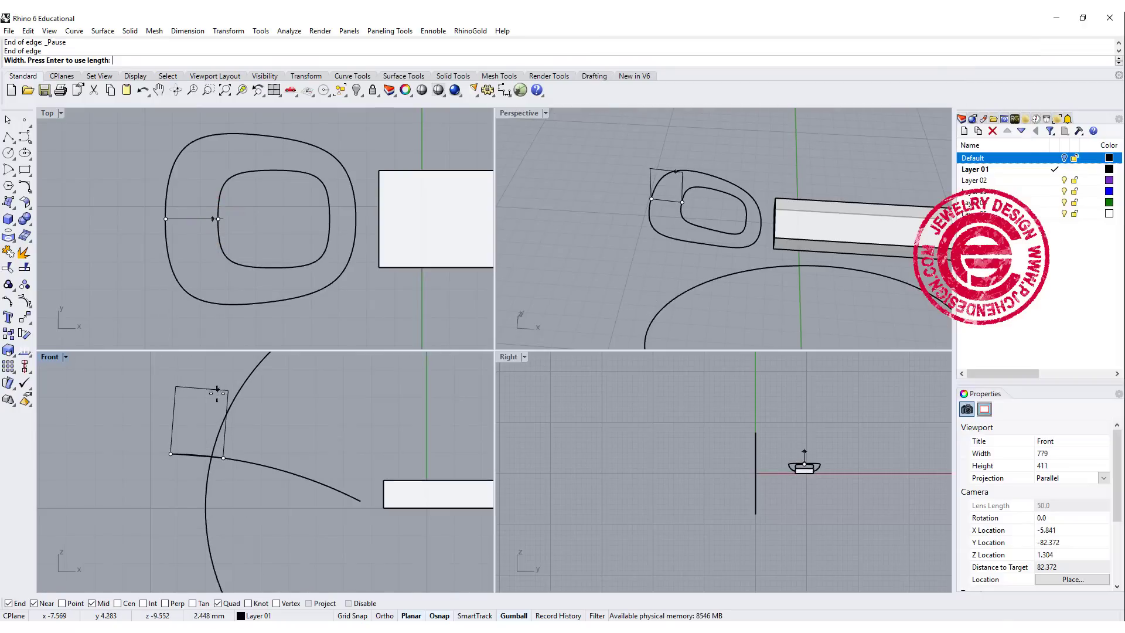
pyautogui.click(214, 406)
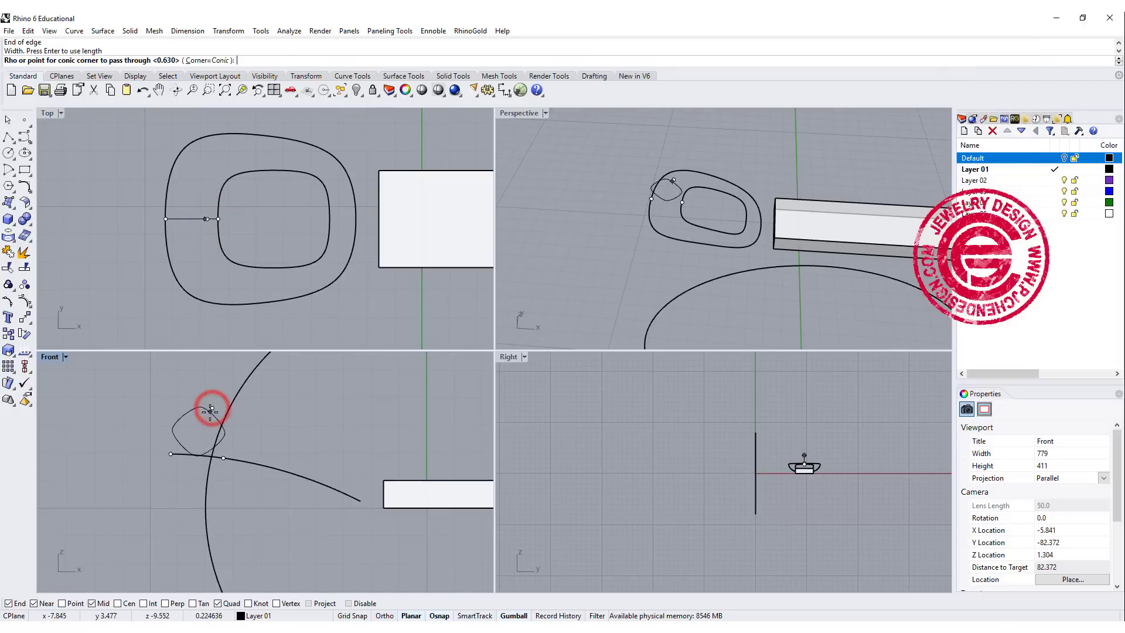
pyautogui.click(212, 408)
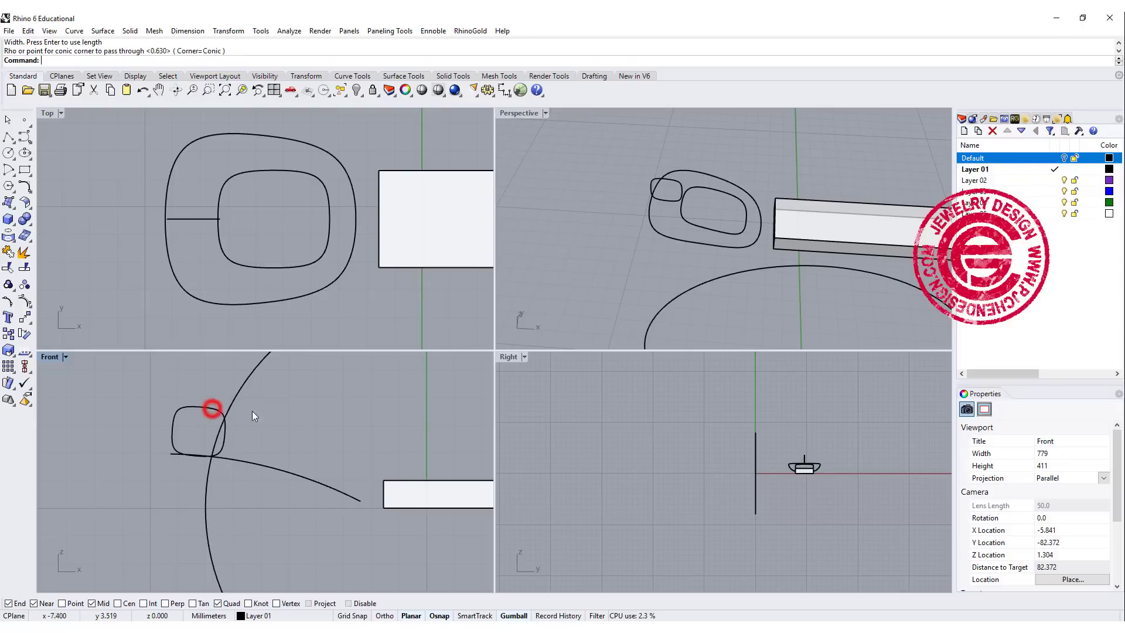
# Draw the matching profile on the right side, then maximize and orbit Perspective
pyautogui.rightClick(349, 277)
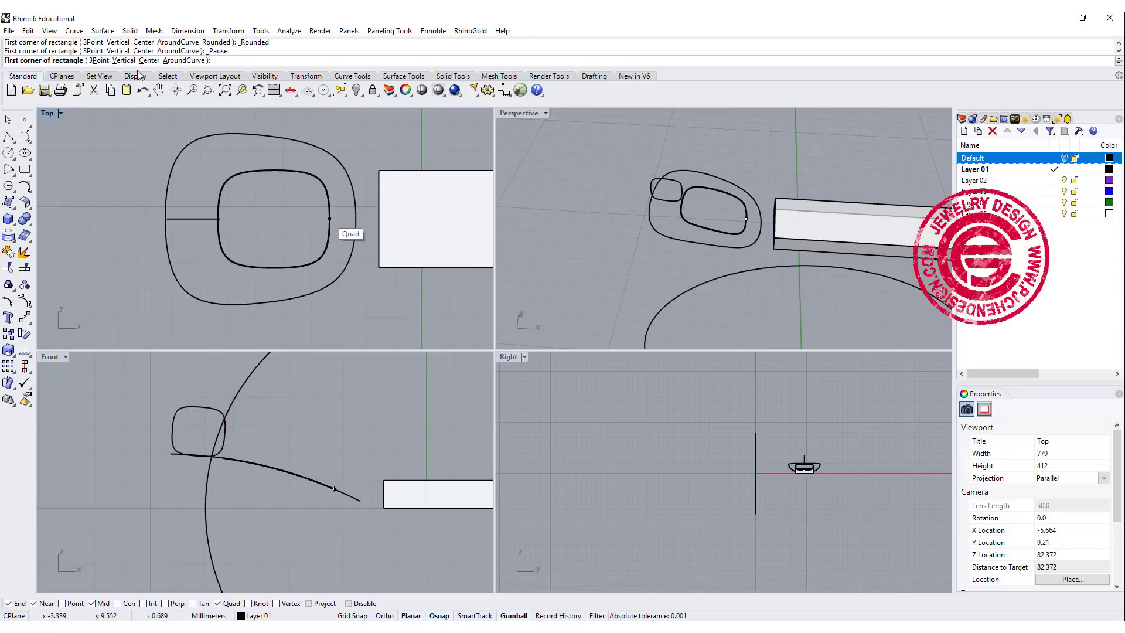
pyautogui.click(100, 60)
pyautogui.click(331, 220)
pyautogui.click(356, 220)
pyautogui.scroll(5, 347, 483)
pyautogui.click(367, 443)
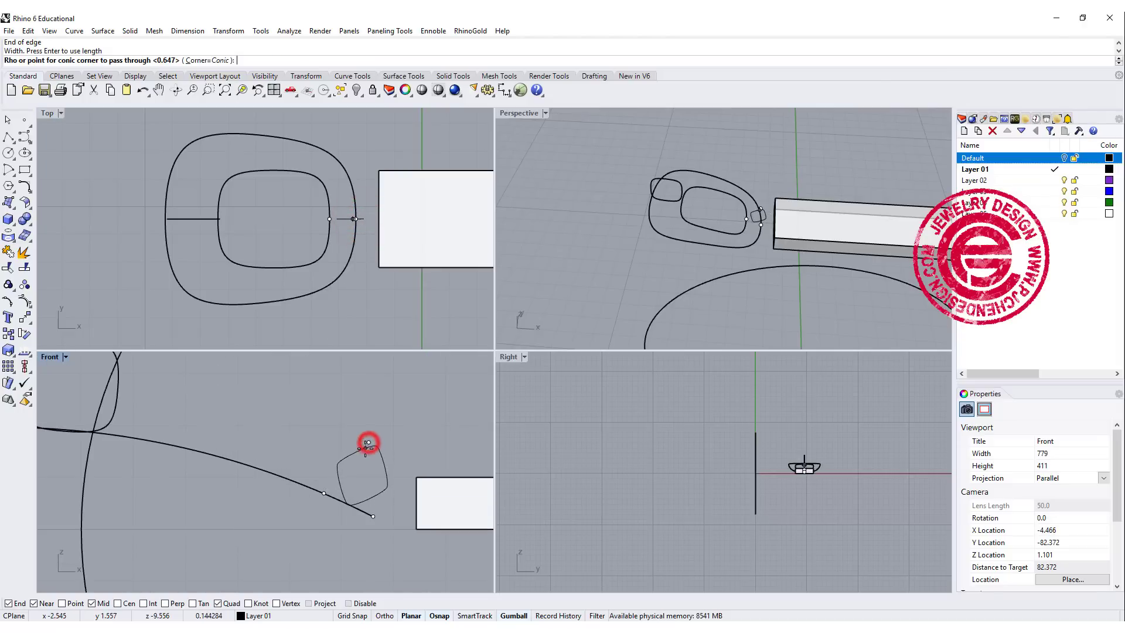
pyautogui.click(369, 445)
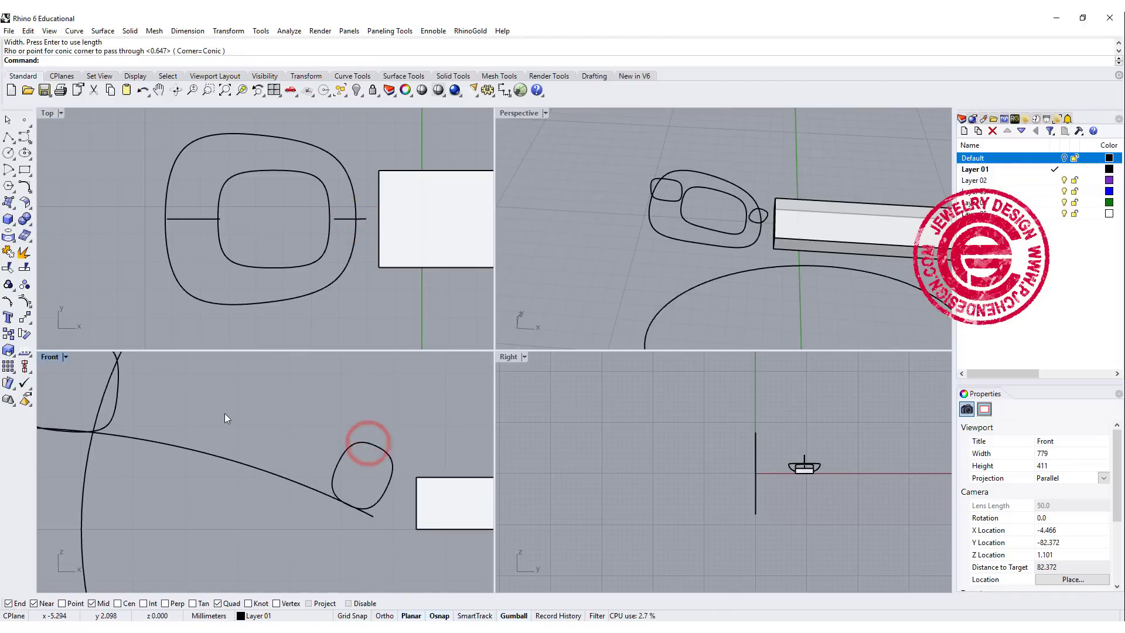
pyautogui.scroll(-2, 225, 413)
pyautogui.scroll(-2, 267, 449)
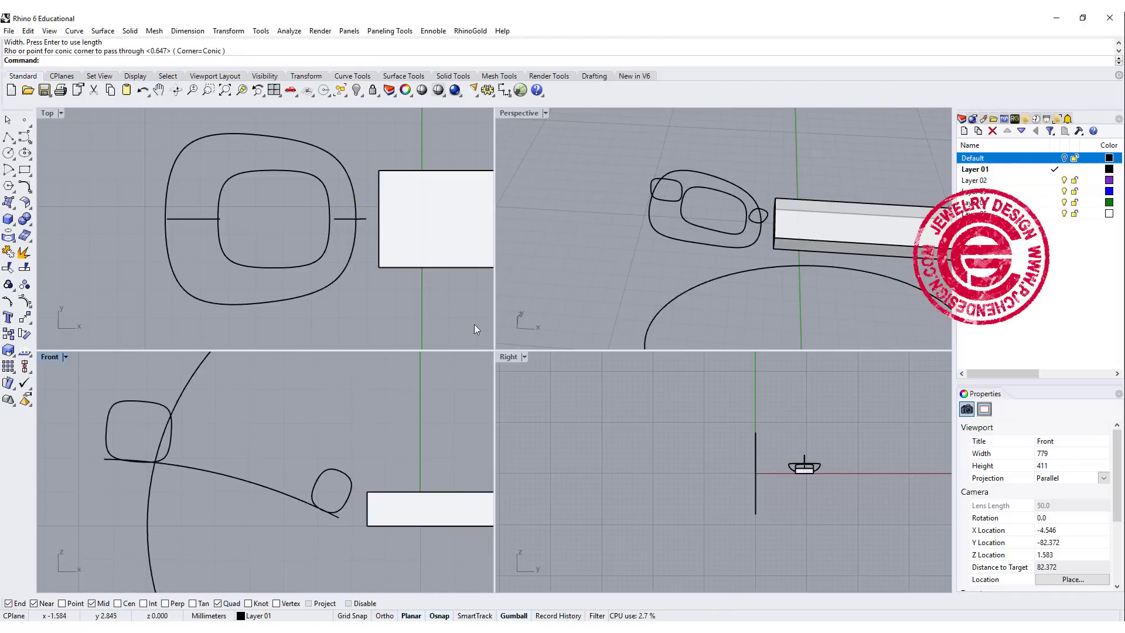
pyautogui.doubleClick(528, 117)
pyautogui.scroll(3, 537, 218)
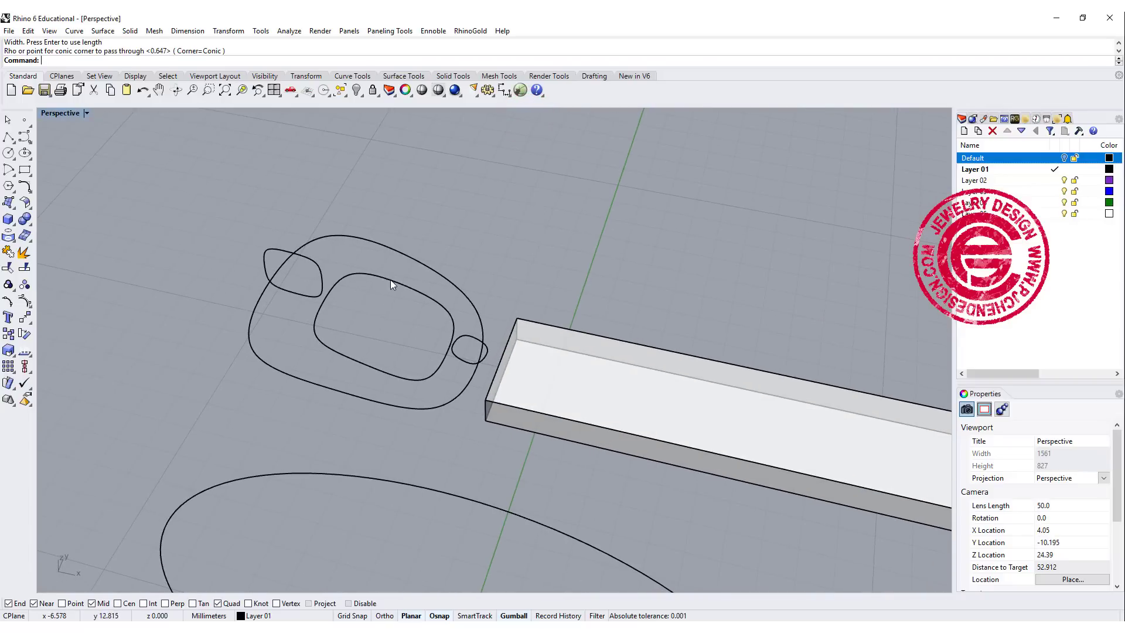
pyautogui.moveTo(392, 279); pyautogui.dragTo(393, 267, button='right')
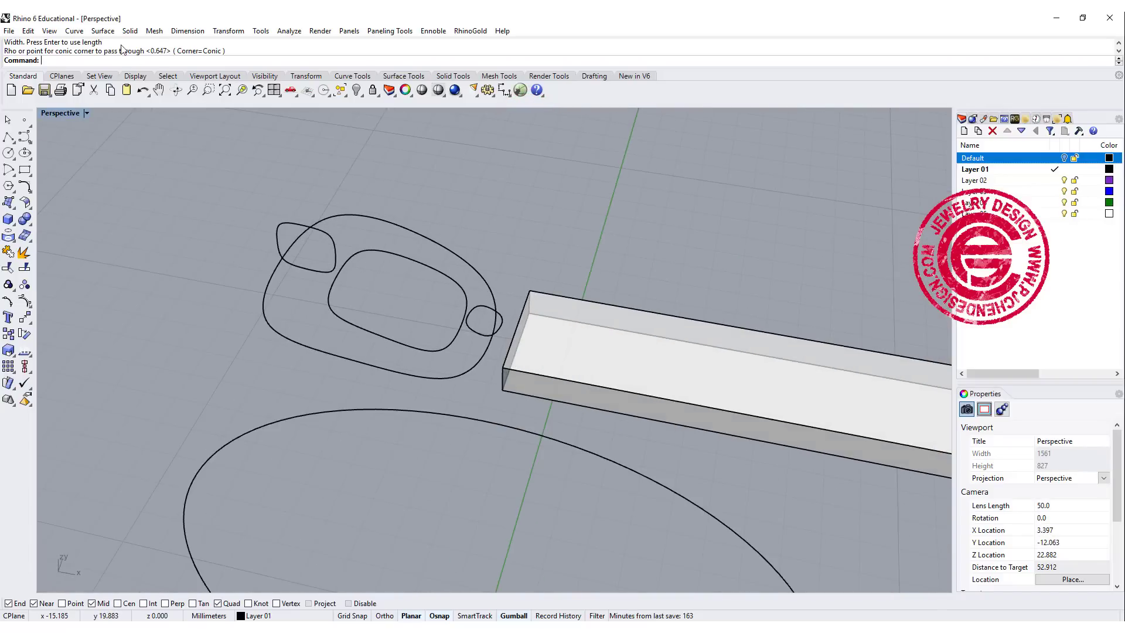
# Set up a two-rail sweep on the outer and inner loops, with both profiles as cross sections
pyautogui.click(103, 31)
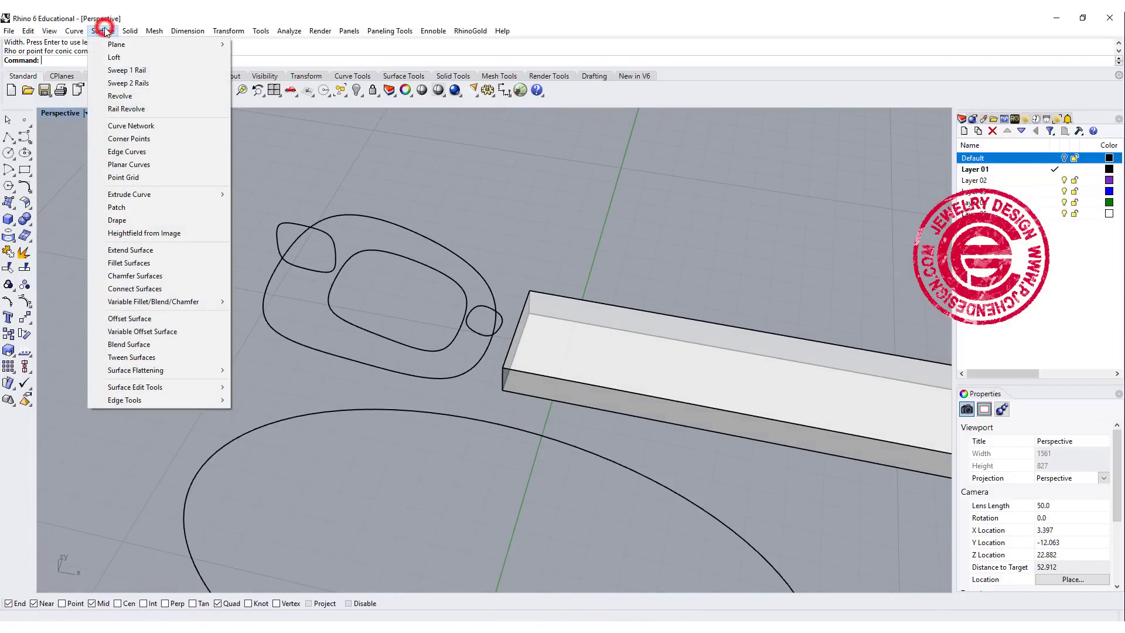
pyautogui.click(124, 86)
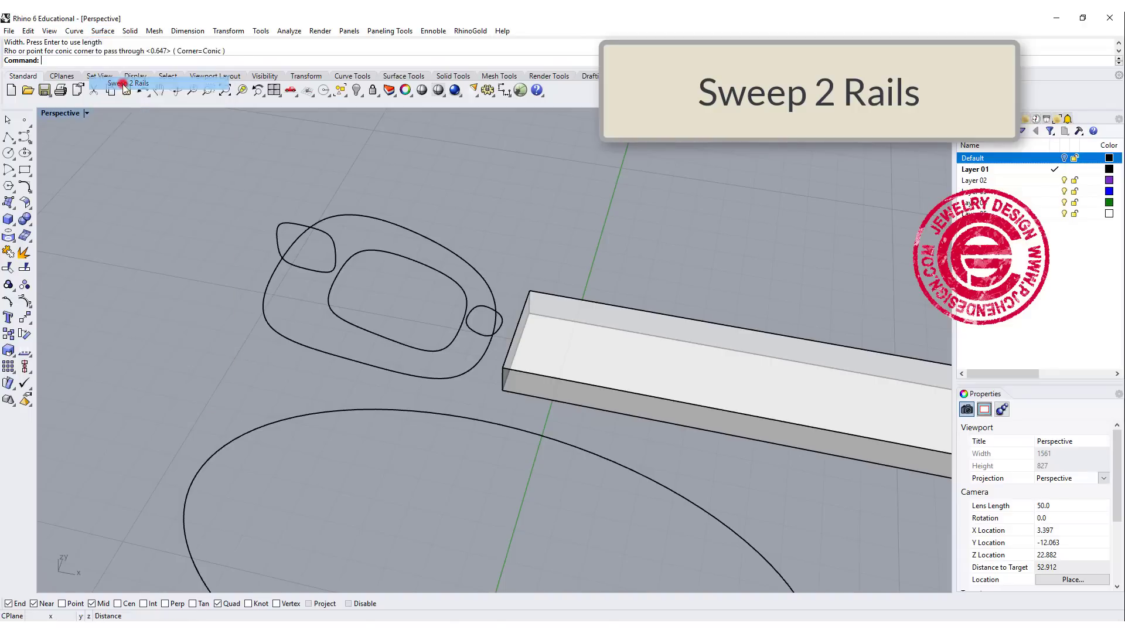
pyautogui.click(315, 350)
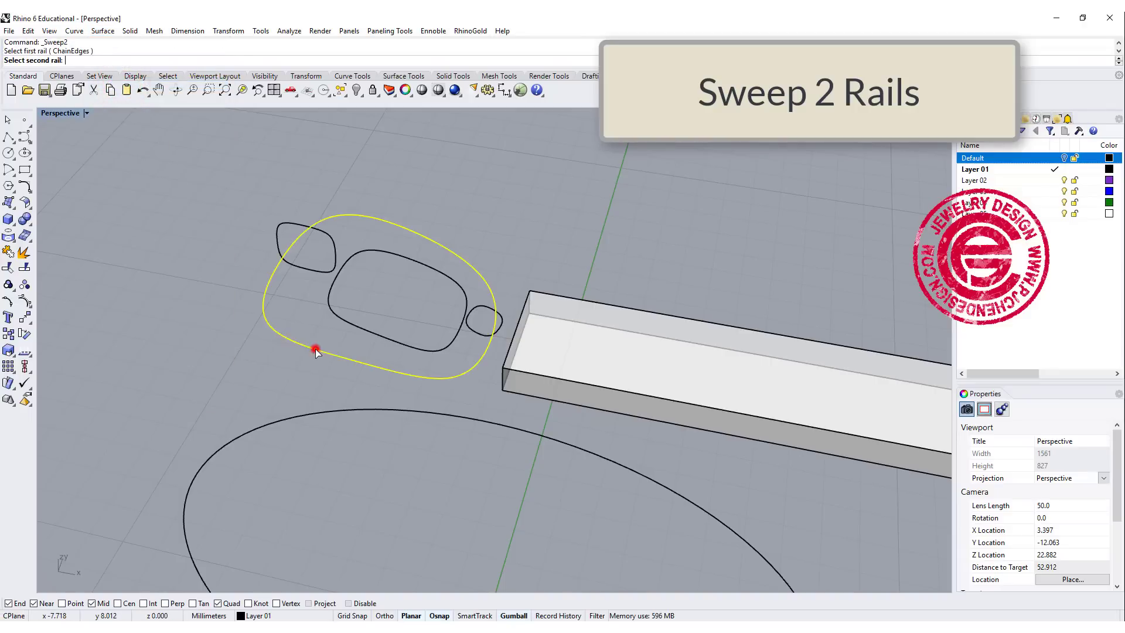
pyautogui.click(352, 327)
pyautogui.click(321, 274)
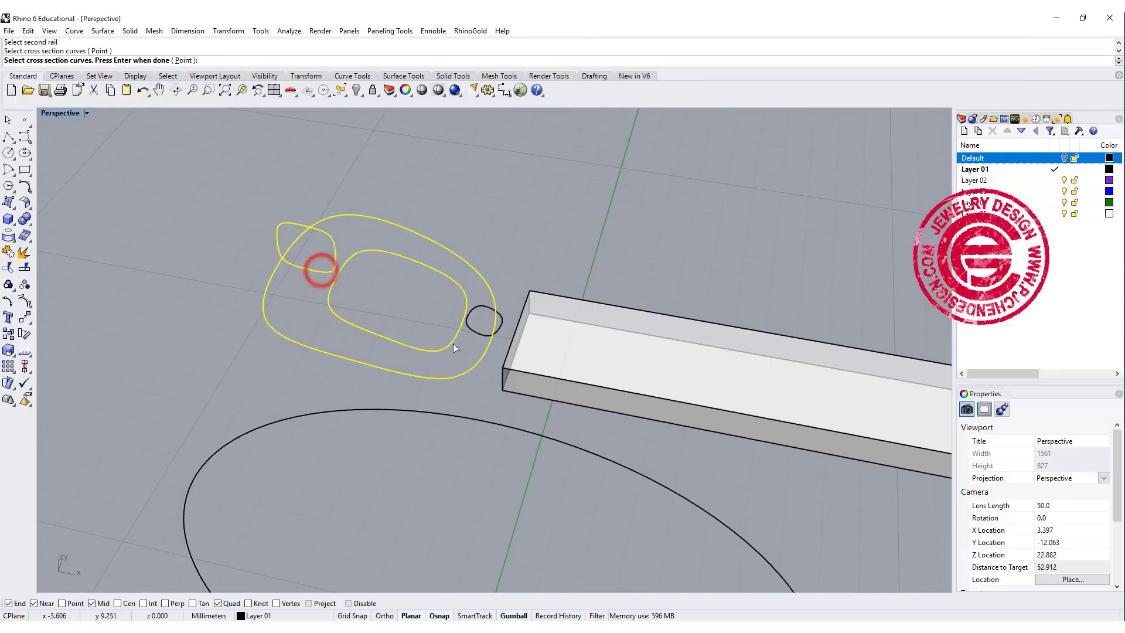
pyautogui.click(479, 333)
pyautogui.press('Return')
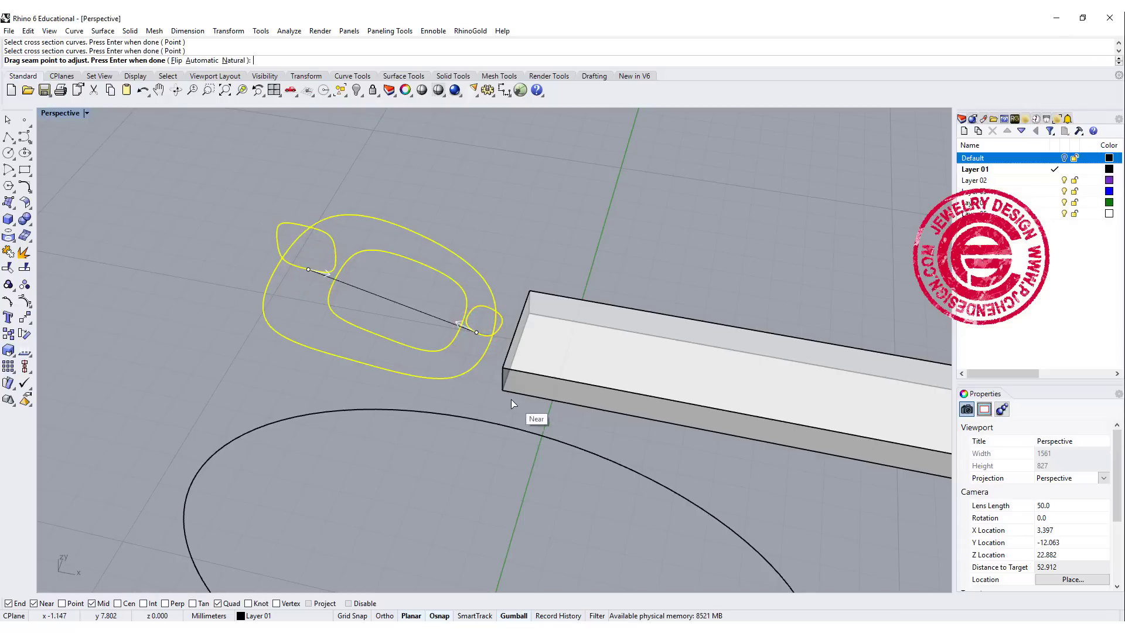
pyautogui.press('Return')
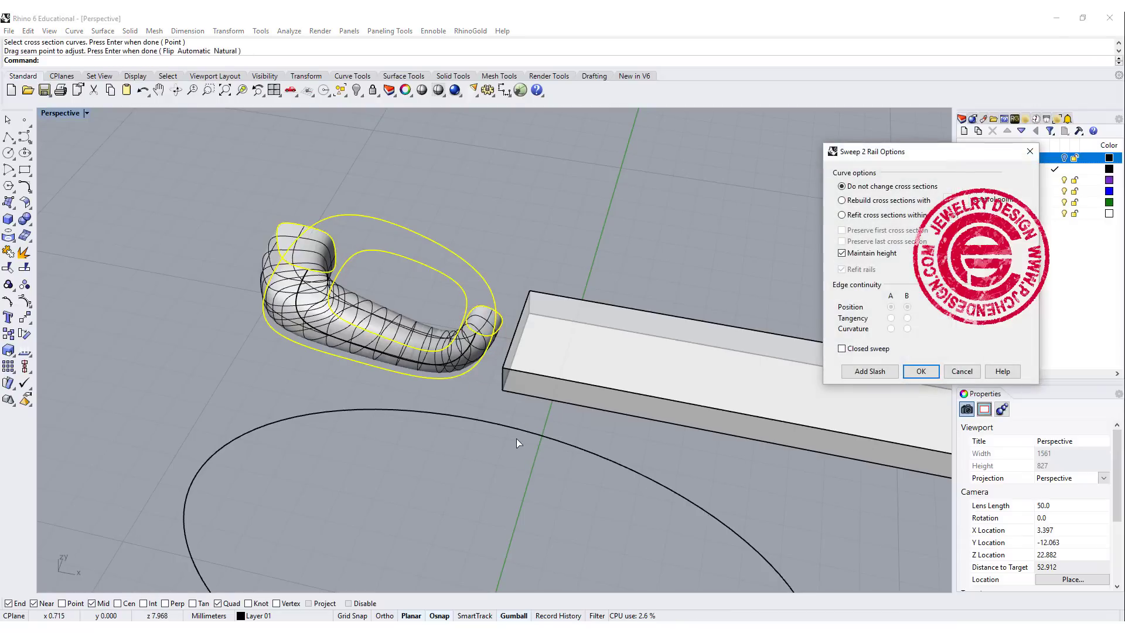
# Make the sweep closed, create the ring solid, and select it
pyautogui.click(842, 349)
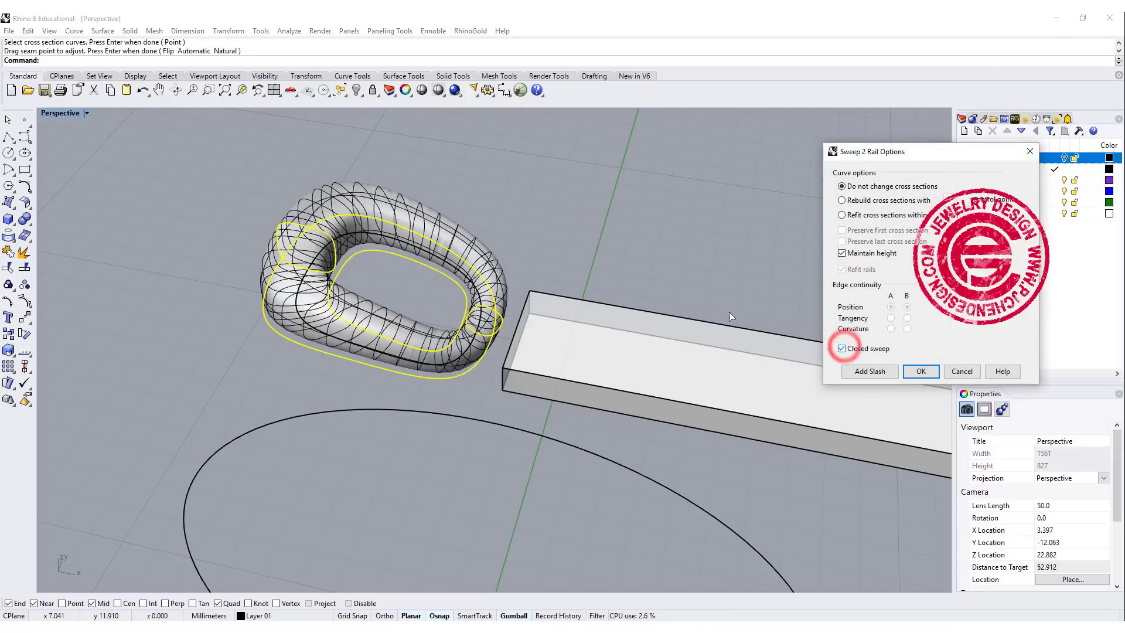
pyautogui.moveTo(561, 254); pyautogui.dragTo(485, 254, button='right')
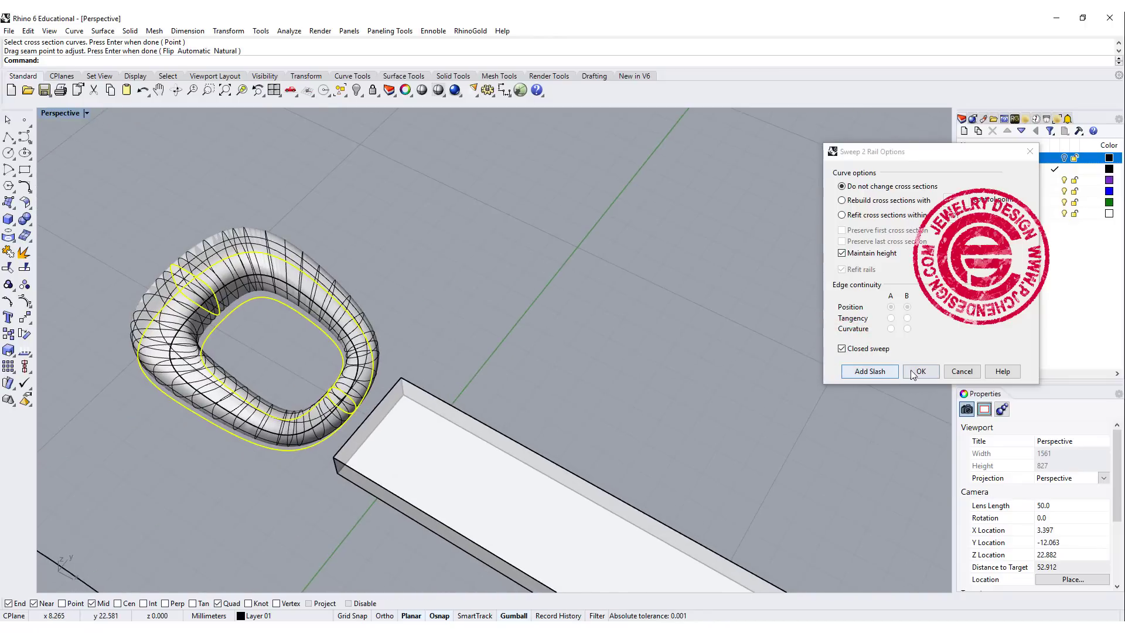
pyautogui.click(915, 371)
pyautogui.moveTo(268, 194)
pyautogui.mouseDown(button='right')
pyautogui.moveTo(409, 333)
pyautogui.moveTo(332, 321)
pyautogui.mouseUp(button='right')
pyautogui.click(333, 321)
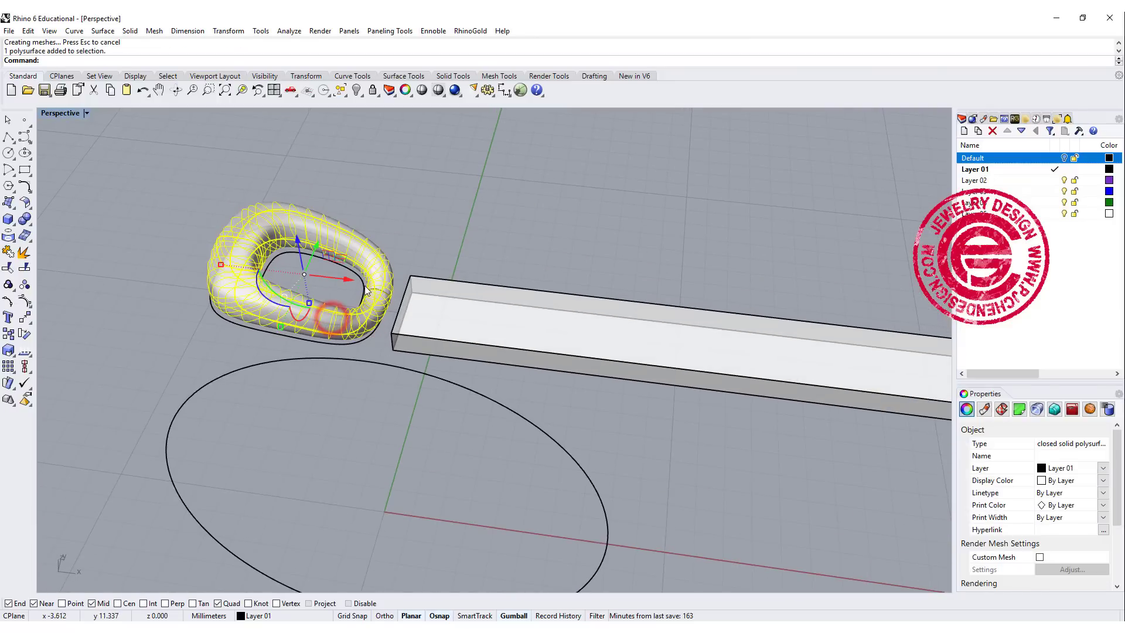
# Move the ring onto the strap and centre it on the strap's centre line
pyautogui.moveTo(365, 289); pyautogui.dragTo(586, 314)
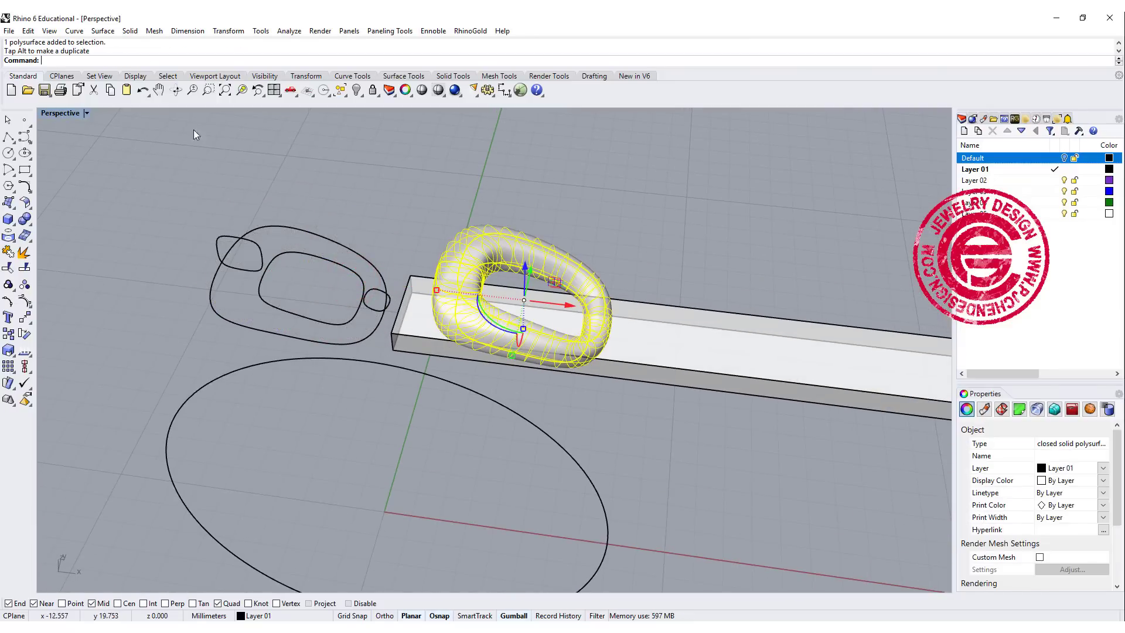
pyautogui.doubleClick(59, 112)
pyautogui.scroll(-2, 346, 228)
pyautogui.scroll(-2, 345, 229)
pyautogui.scroll(-1, 346, 229)
pyautogui.scroll(-2, 260, 232)
pyautogui.moveTo(289, 246); pyautogui.dragTo(220, 209)
pyautogui.click(33, 364)
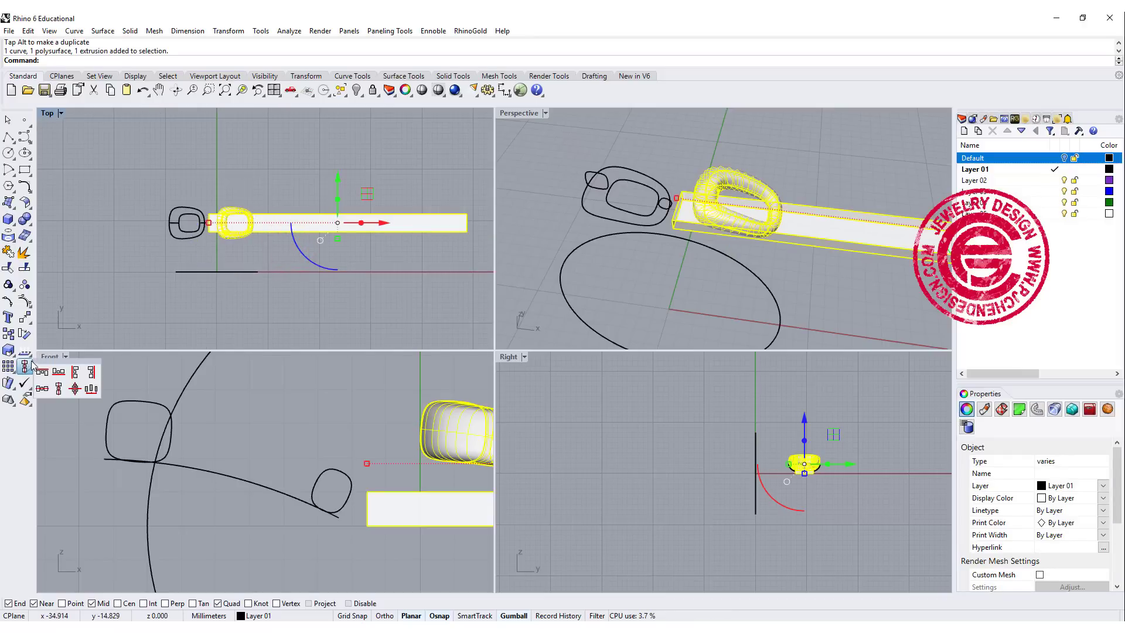
pyautogui.click(58, 388)
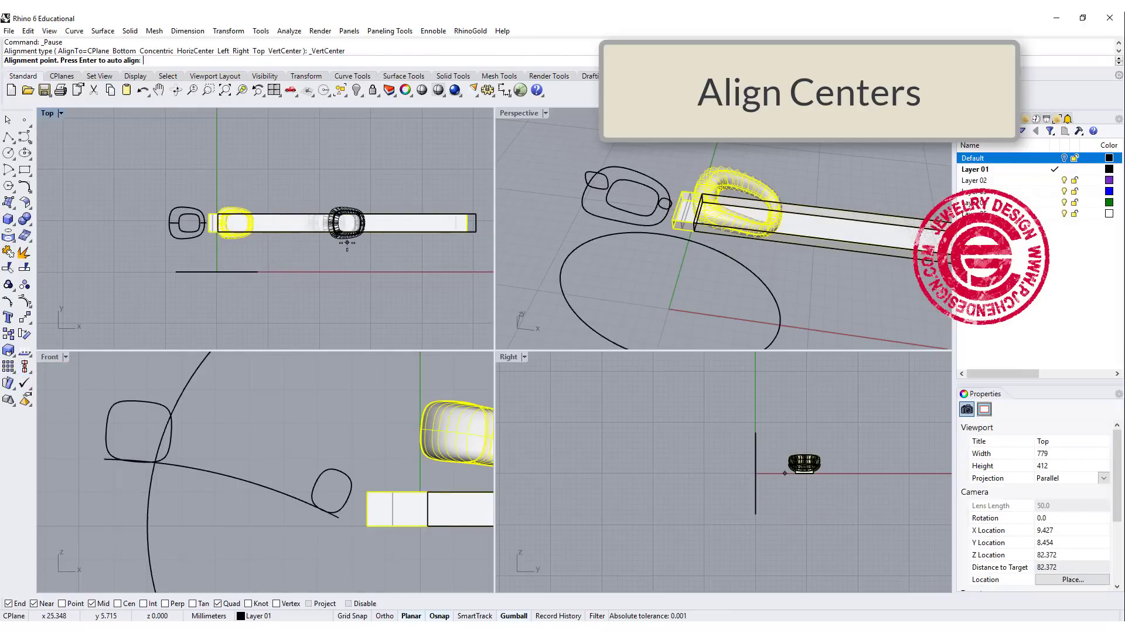
pyautogui.click(346, 244)
pyautogui.scroll(2, 345, 237)
pyautogui.scroll(2, 345, 227)
# Lower the ring down onto the strap in the front view
pyautogui.click(337, 252)
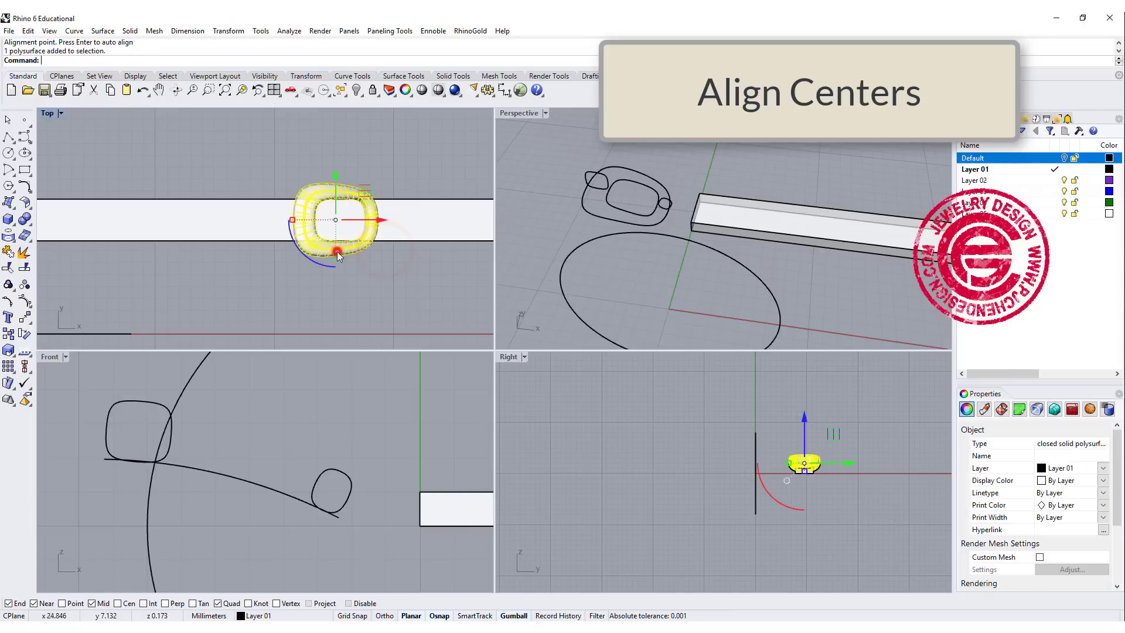
pyautogui.scroll(-2, 440, 465)
pyautogui.moveTo(439, 465); pyautogui.dragTo(281, 484, button='right')
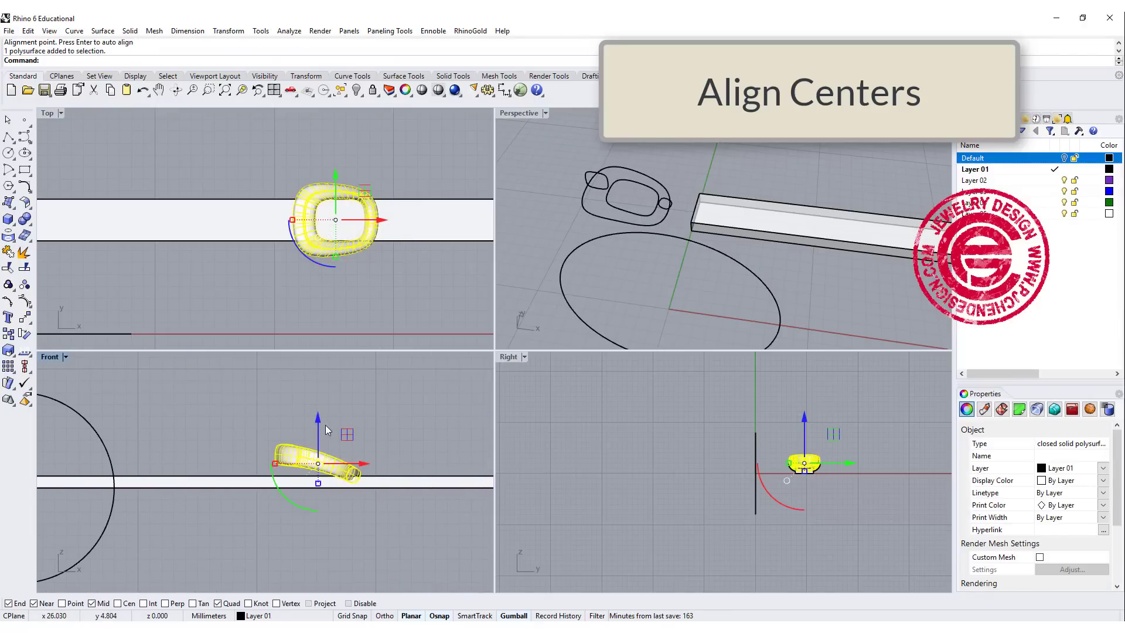
pyautogui.moveTo(324, 428); pyautogui.dragTo(309, 435)
pyautogui.click(397, 280)
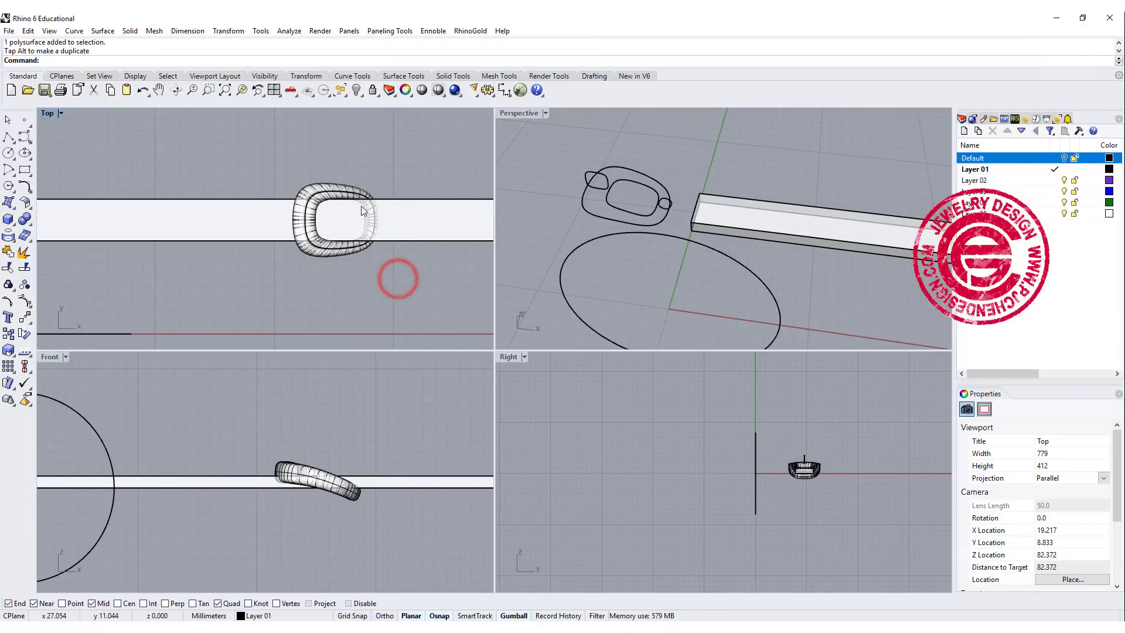
pyautogui.scroll(2, 362, 208)
pyautogui.scroll(2, 353, 478)
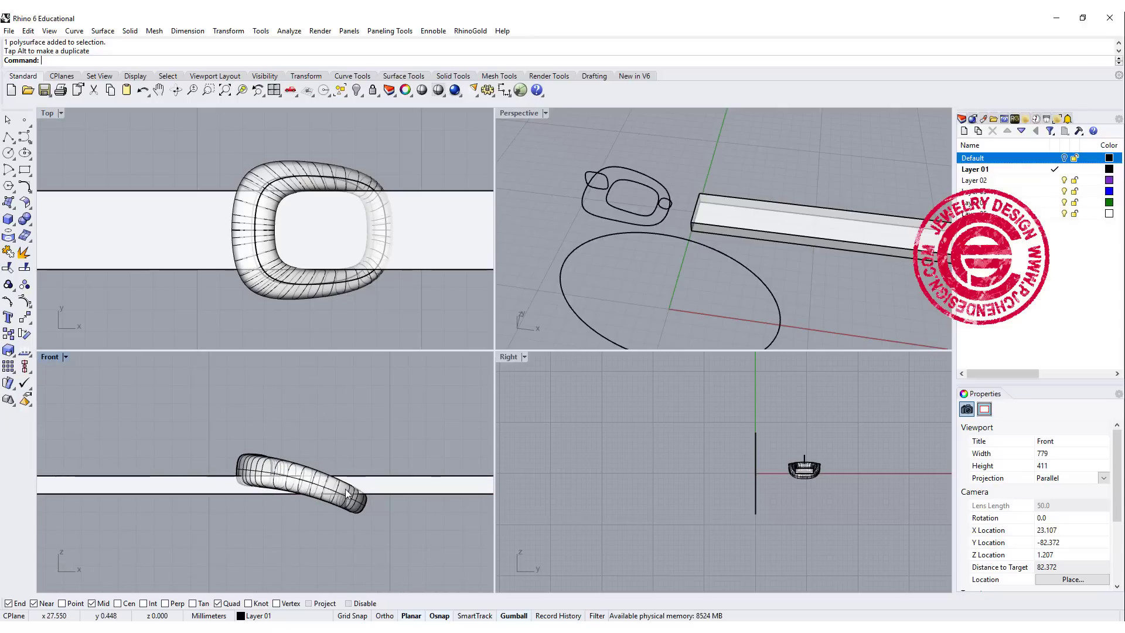
# Tilt the buckle frame across the strap in the front view, then reselect it in Top
pyautogui.click(348, 502)
pyautogui.click(295, 525)
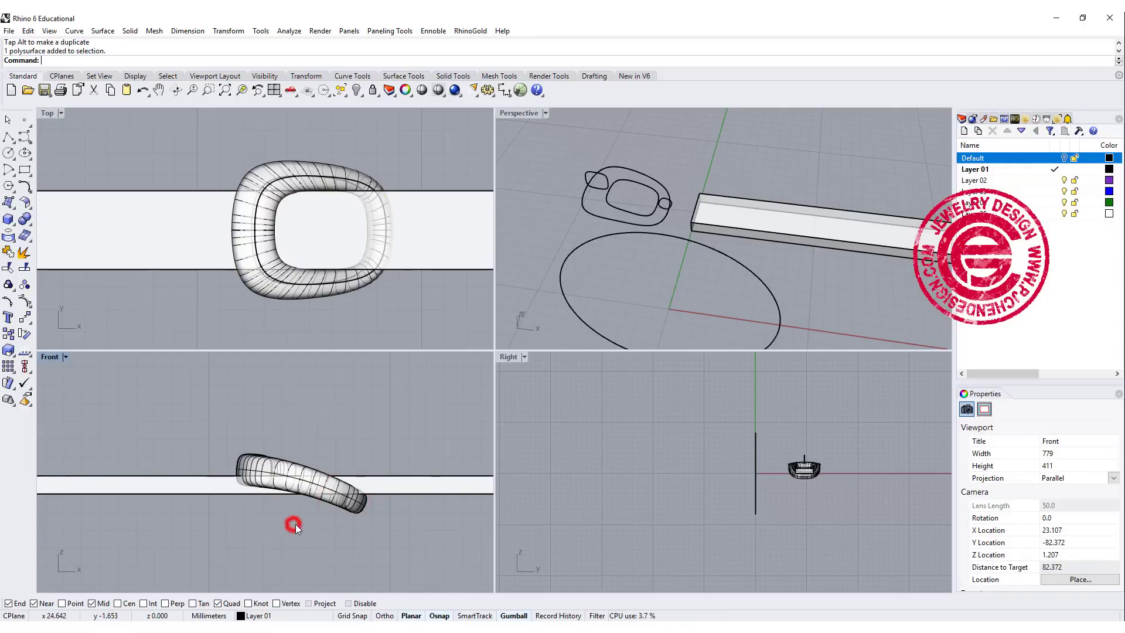
pyautogui.click(341, 501)
pyautogui.moveTo(285, 527)
pyautogui.mouseDown()
pyautogui.moveTo(348, 537)
pyautogui.moveTo(287, 525)
pyautogui.moveTo(320, 529)
pyautogui.mouseUp()
pyautogui.click(373, 529)
pyautogui.click(393, 300)
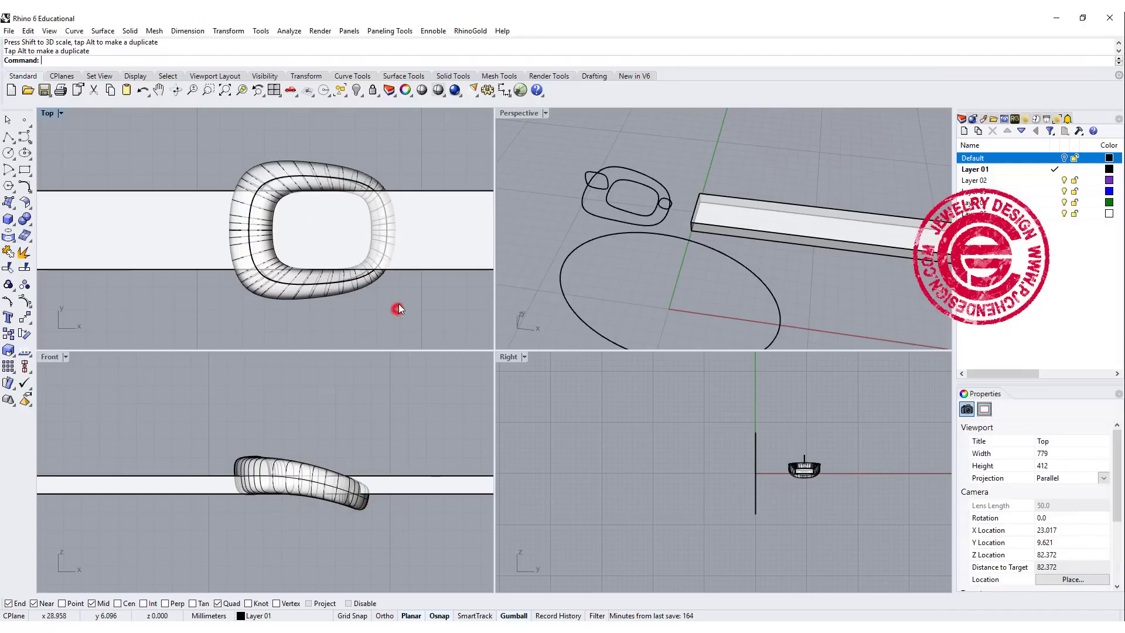
pyautogui.click(231, 158)
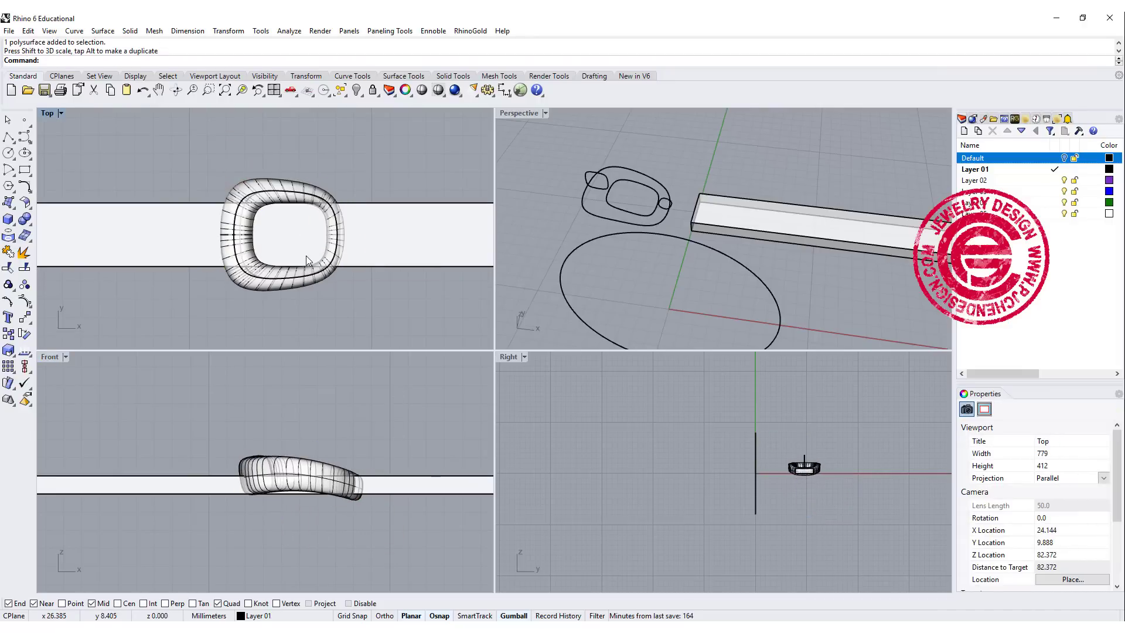
pyautogui.scroll(-2, 306, 255)
pyautogui.scroll(2, 281, 246)
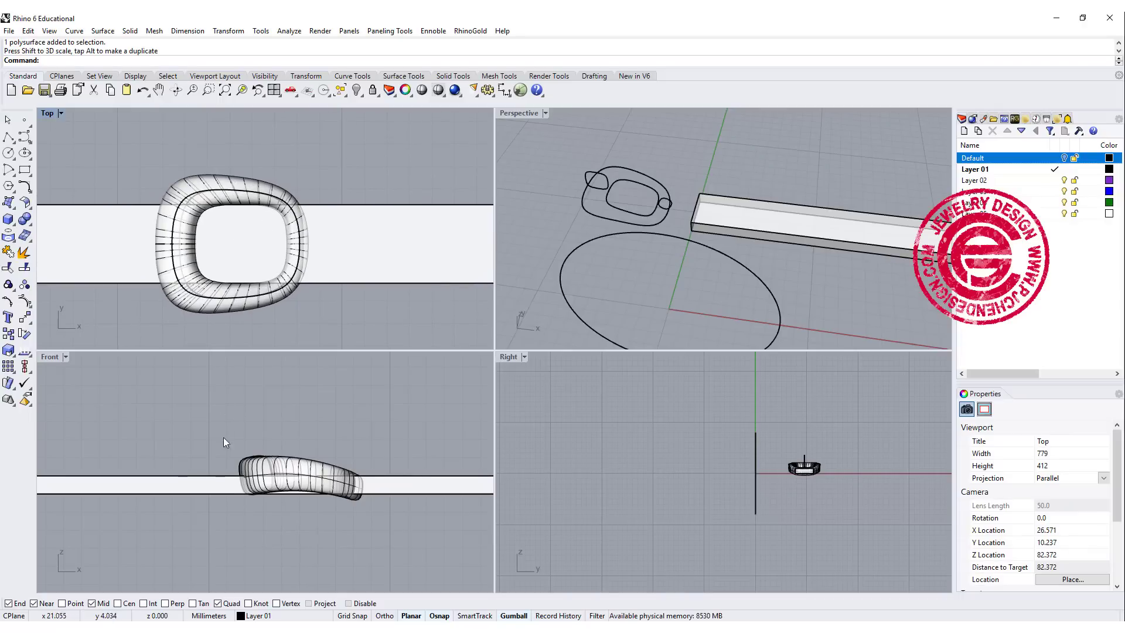
pyautogui.scroll(3, 223, 453)
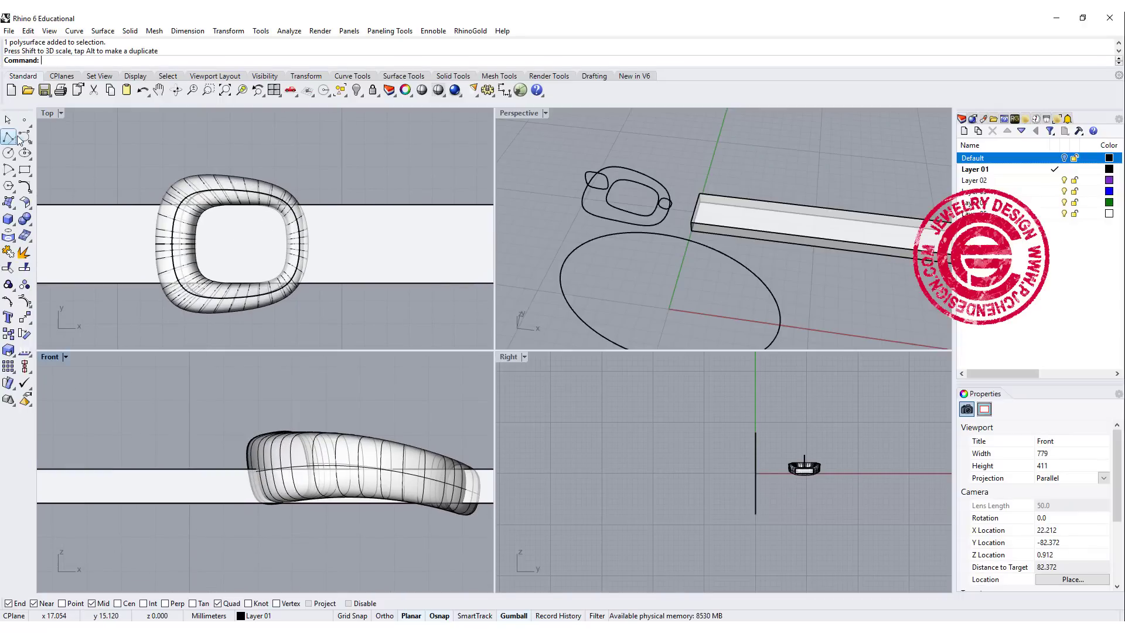
# With Osnap off, draw a four-point prong curve over the ring and move it to the frame's centre
pyautogui.click(24, 136)
pyautogui.scroll(2, 238, 390)
pyautogui.scroll(2, 281, 463)
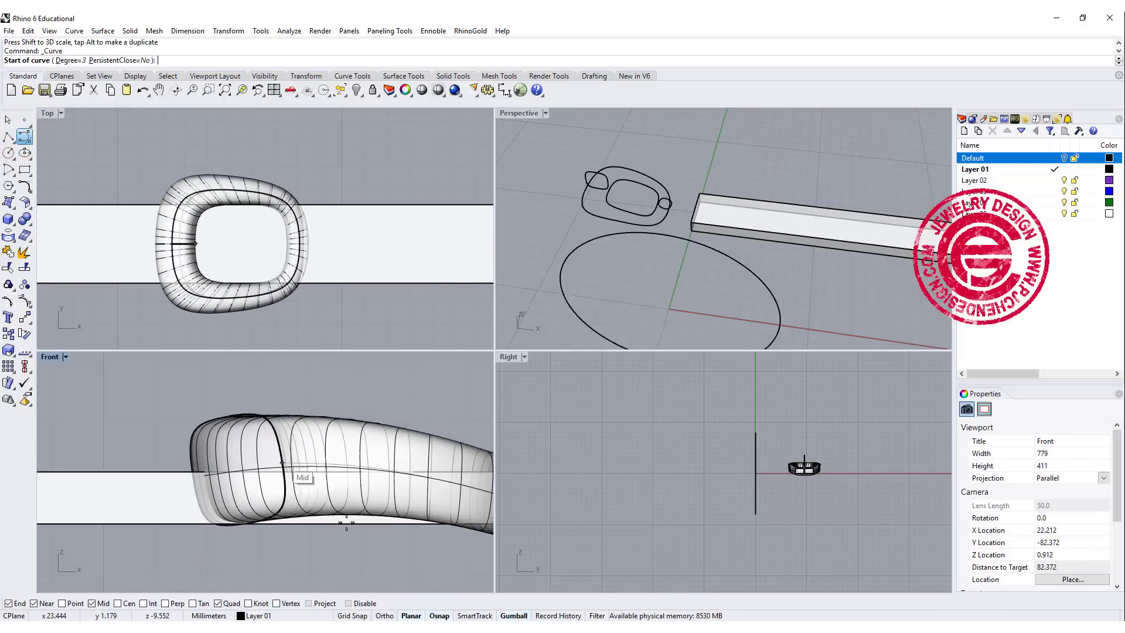
pyautogui.click(344, 602)
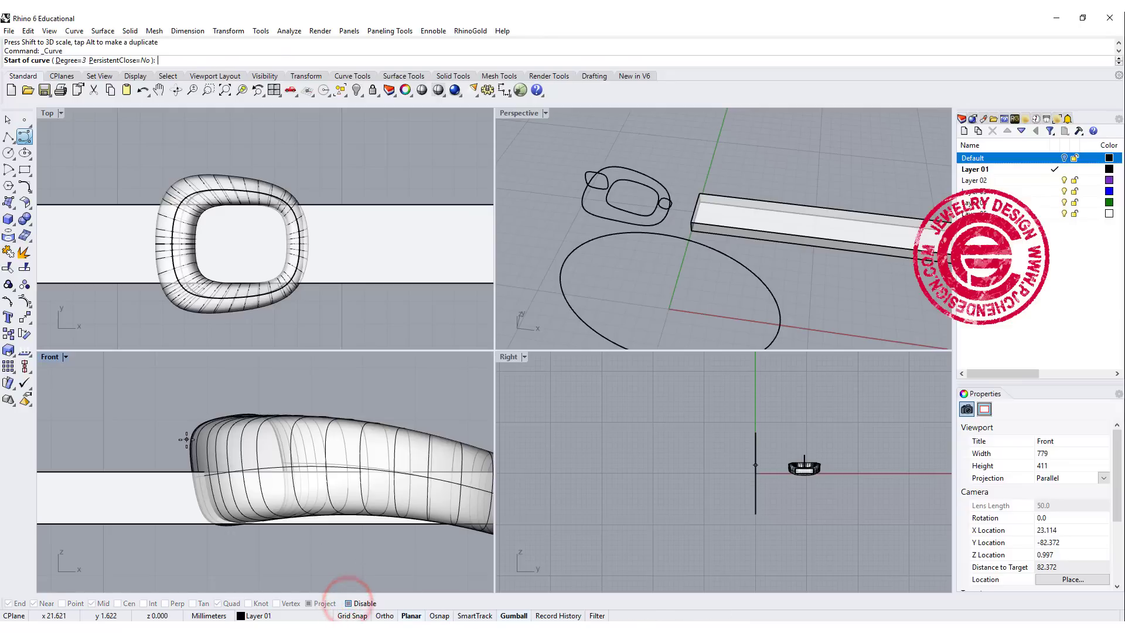
pyautogui.click(205, 416)
pyautogui.click(304, 414)
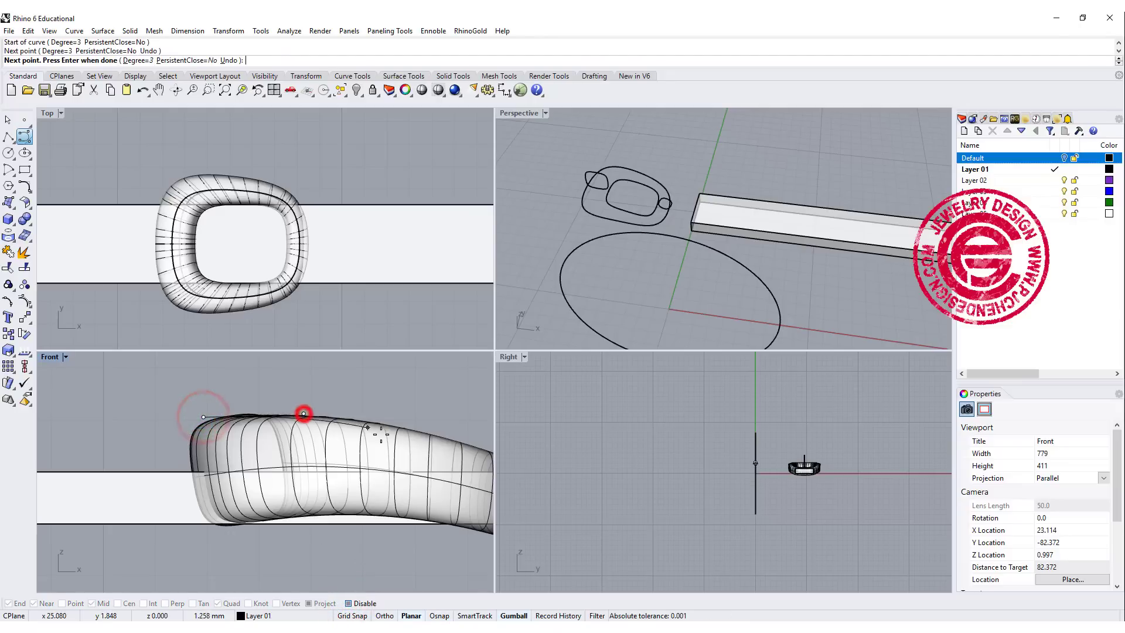
pyautogui.moveTo(386, 444); pyautogui.dragTo(331, 428, button='right')
pyautogui.click(334, 429)
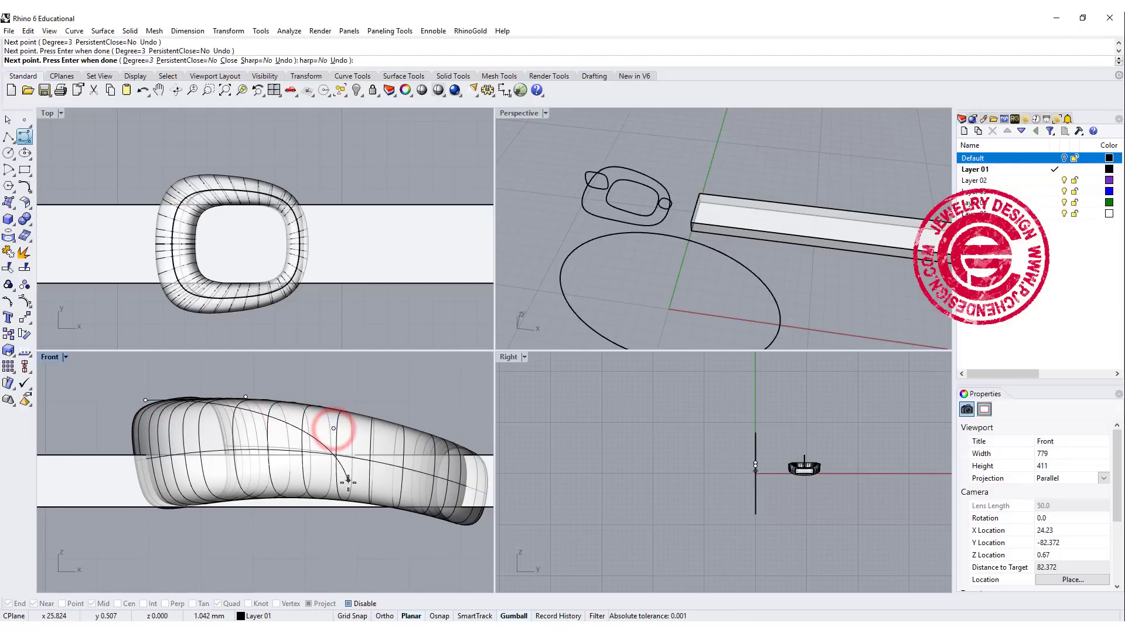
pyautogui.click(343, 486)
pyautogui.press('Return')
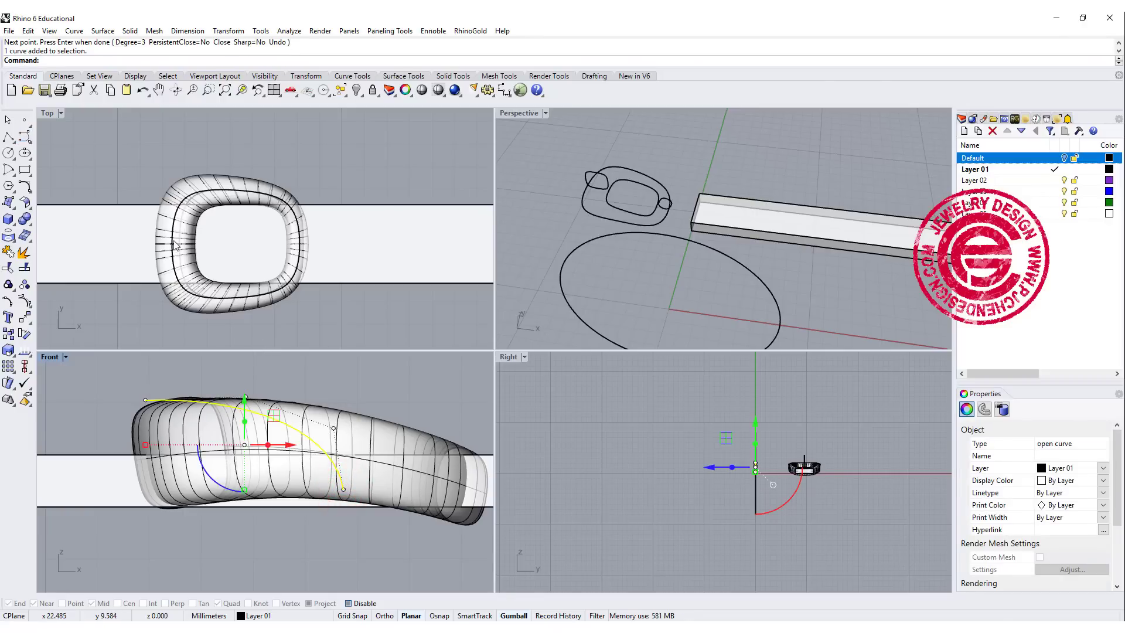
pyautogui.scroll(-5, 220, 211)
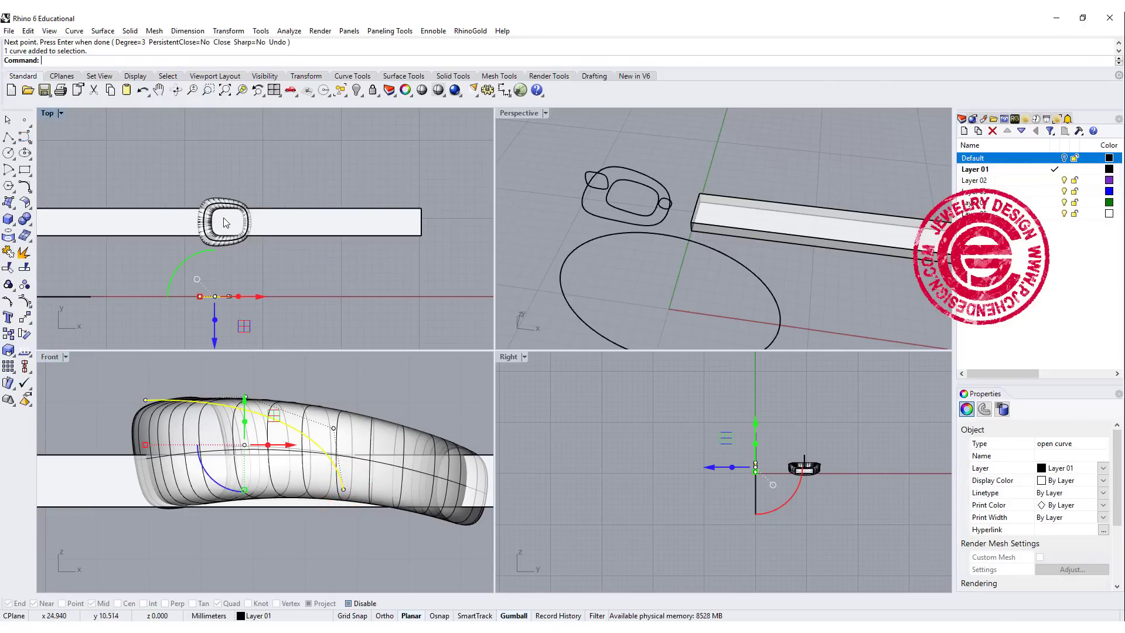
pyautogui.moveTo(214, 342); pyautogui.dragTo(232, 261)
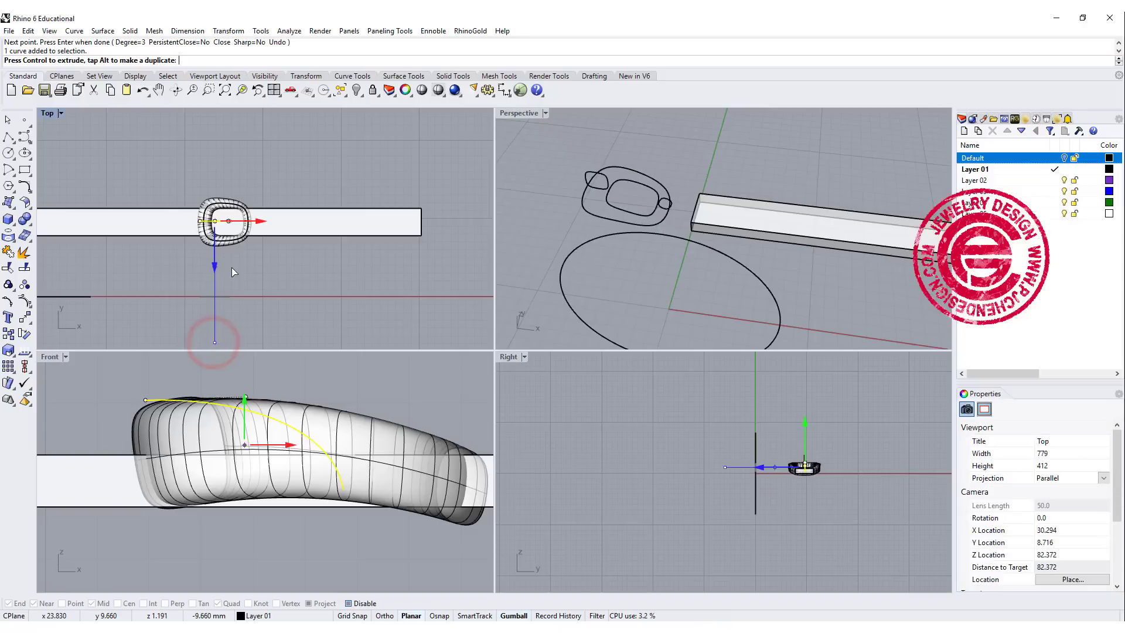
pyautogui.scroll(5, 232, 267)
pyautogui.moveTo(249, 239); pyautogui.dragTo(321, 244, button='right')
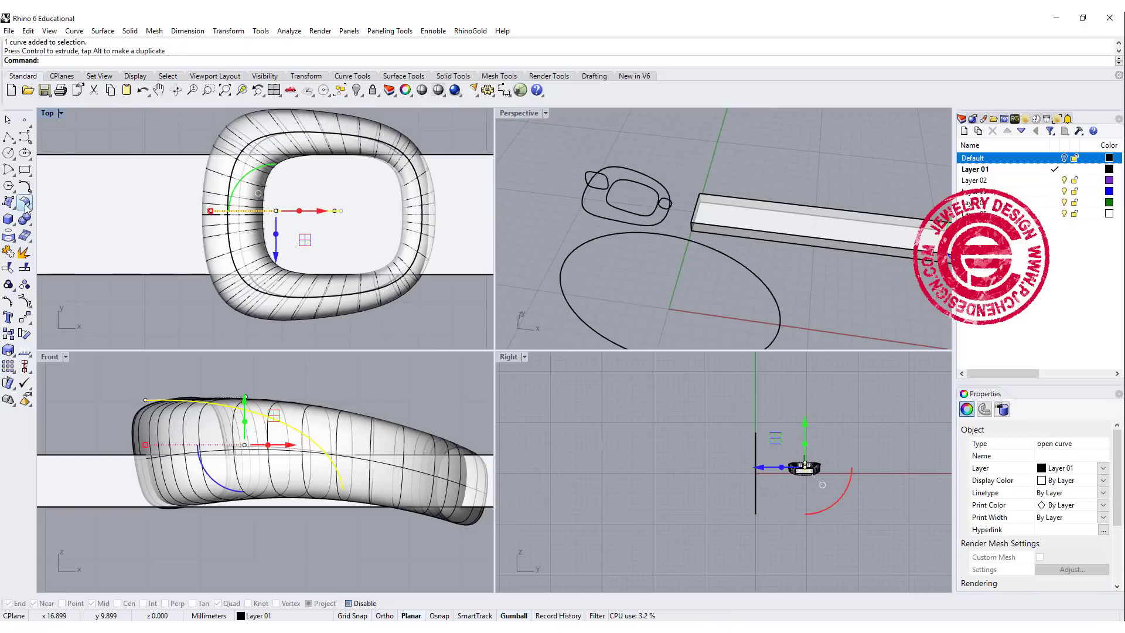
# Pipe the prong curve with equal start and end radii, then select the frame, prong and strap
pyautogui.click(284, 212)
pyautogui.click(14, 227)
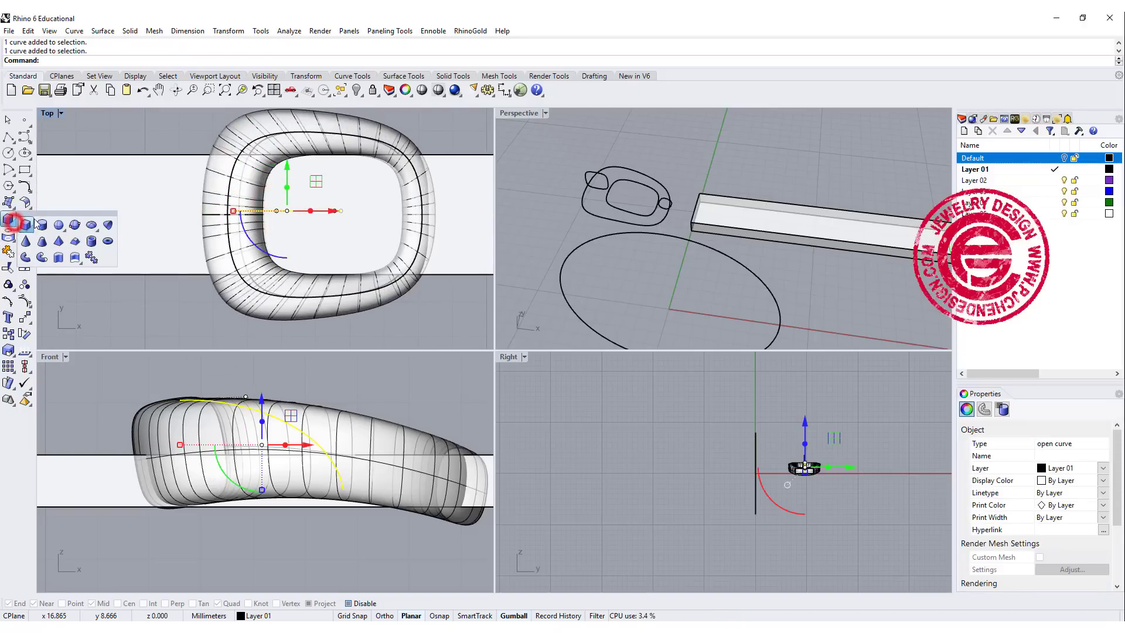
pyautogui.click(36, 252)
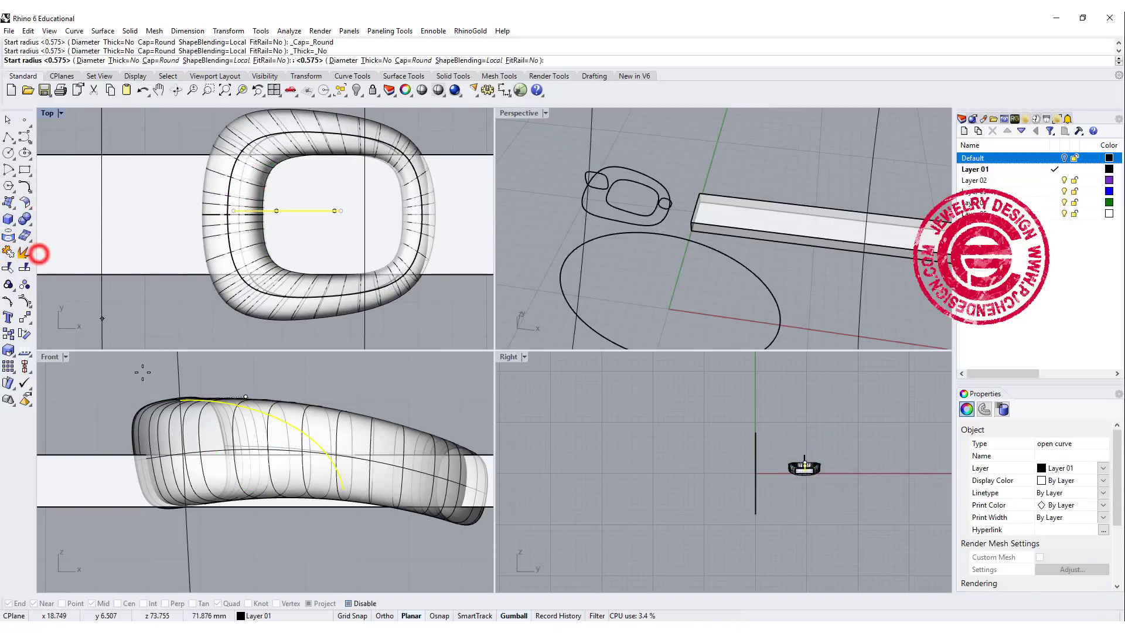
pyautogui.click(173, 368)
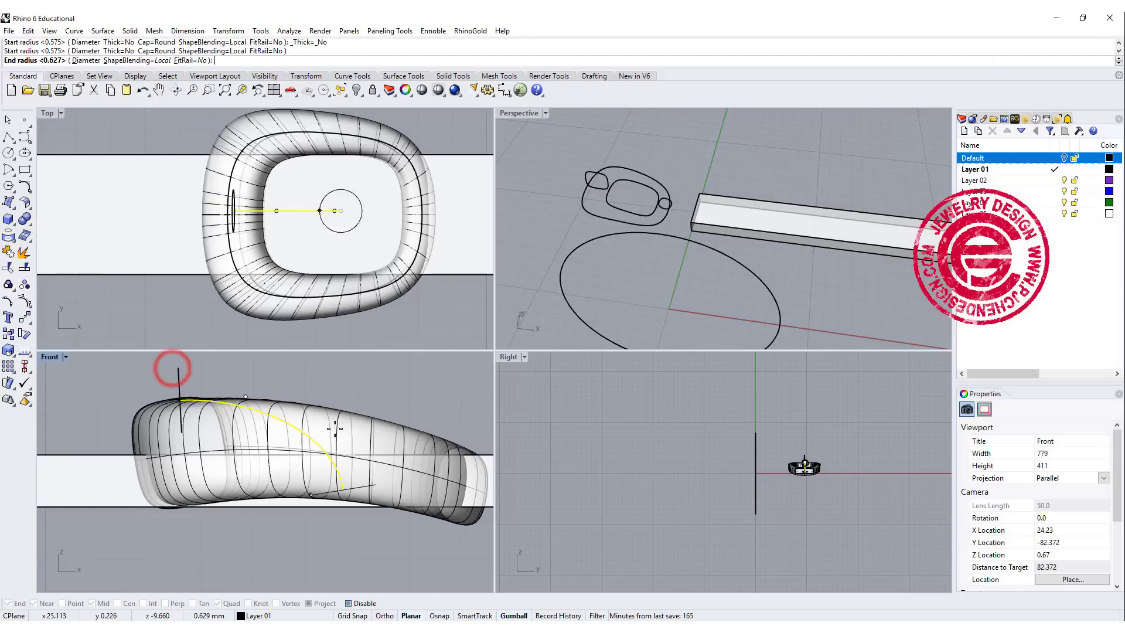
pyautogui.press('Return')
pyautogui.press('Return')
pyautogui.click(394, 374)
pyautogui.scroll(-3, 396, 220)
pyautogui.scroll(2, 332, 213)
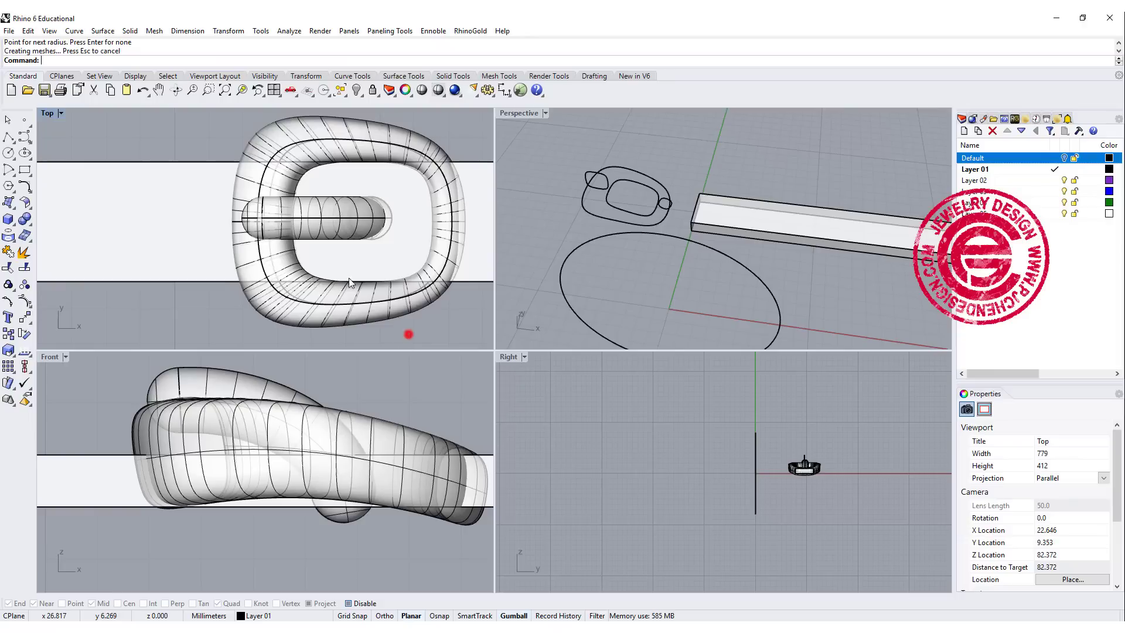
pyautogui.moveTo(409, 334); pyautogui.dragTo(305, 242)
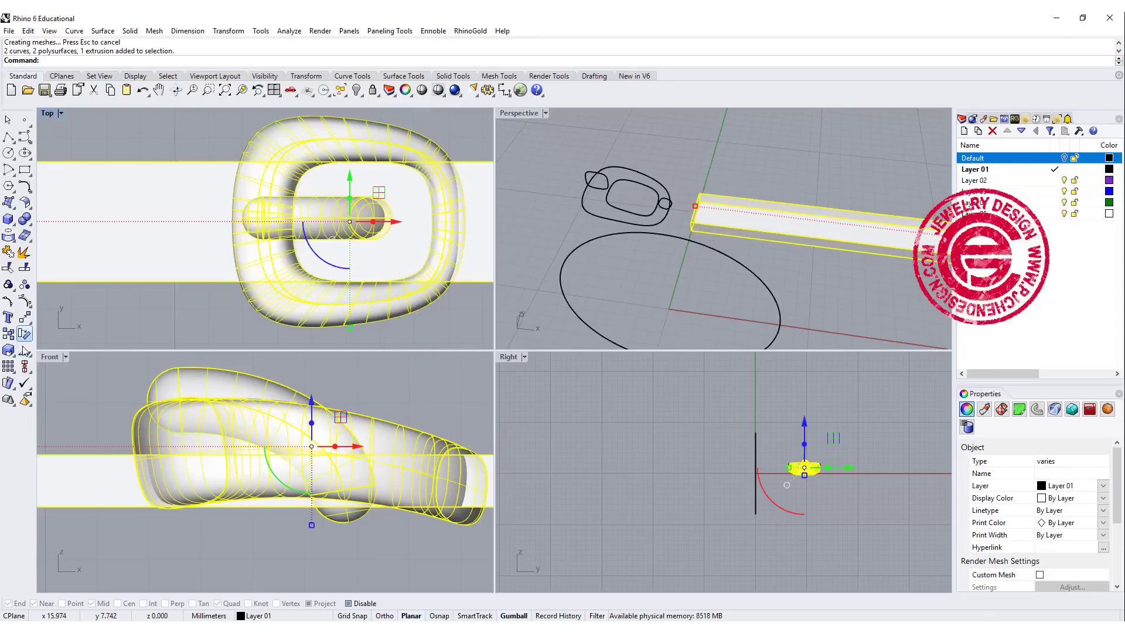
# Align the selected strap, frame and prong on their horizontal centres, then inspect in Perspective
pyautogui.click(24, 367)
pyautogui.click(58, 373)
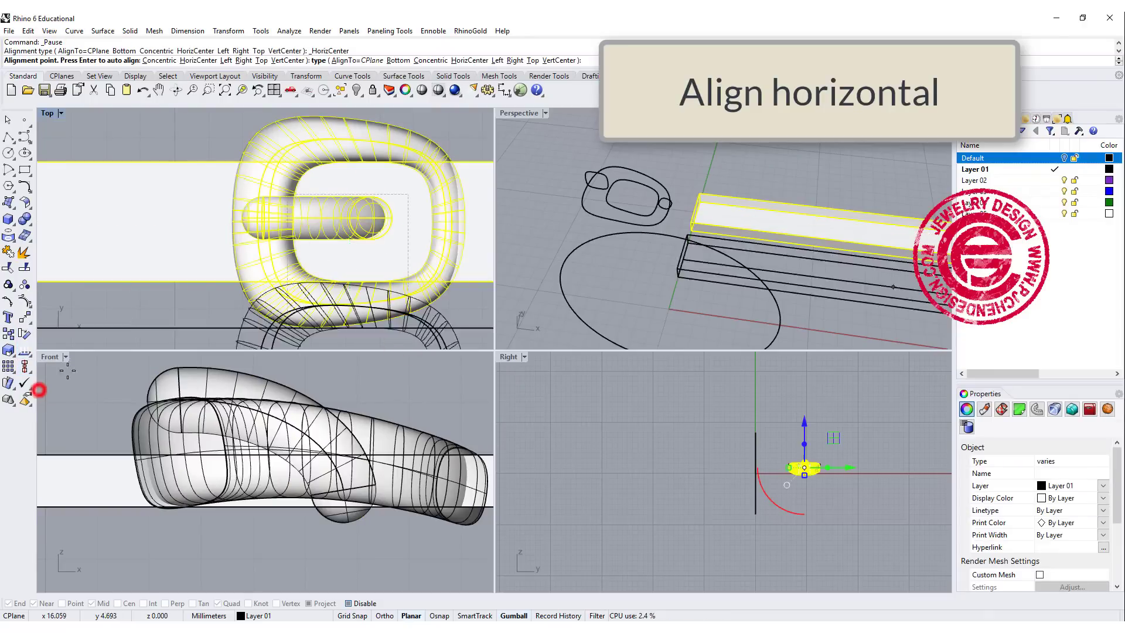
pyautogui.click(307, 224)
pyautogui.click(211, 314)
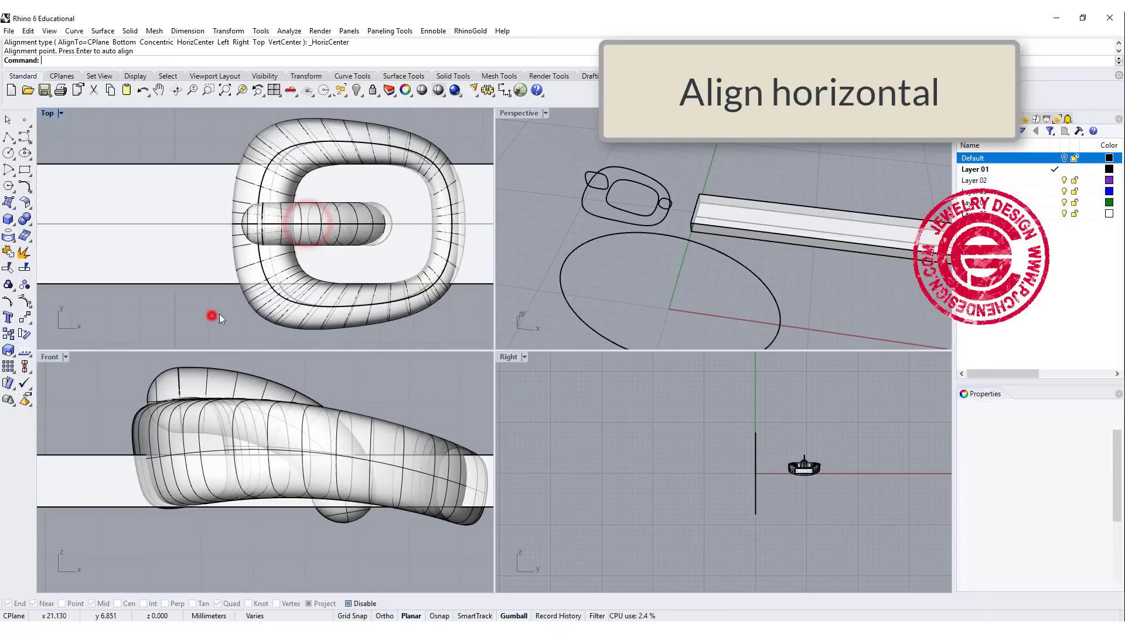
pyautogui.moveTo(632, 195); pyautogui.dragTo(691, 194, button='right')
pyautogui.scroll(3, 690, 194)
pyautogui.scroll(3, 692, 212)
pyautogui.scroll(1, 706, 254)
pyautogui.scroll(-2, 701, 260)
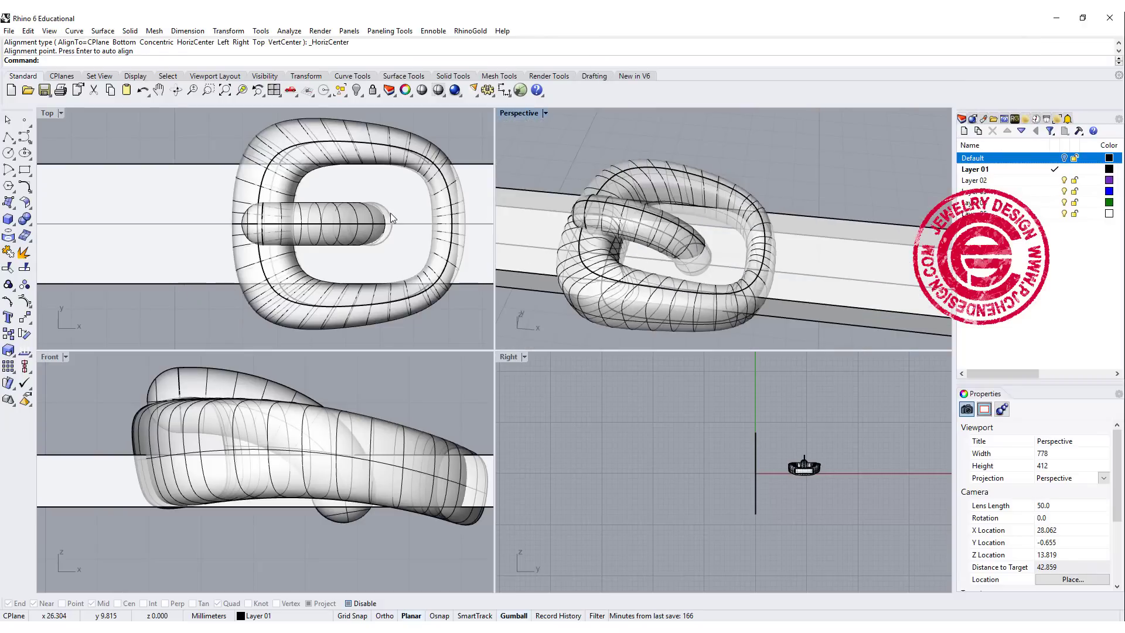
pyautogui.scroll(-2, 391, 213)
pyautogui.scroll(1, 348, 218)
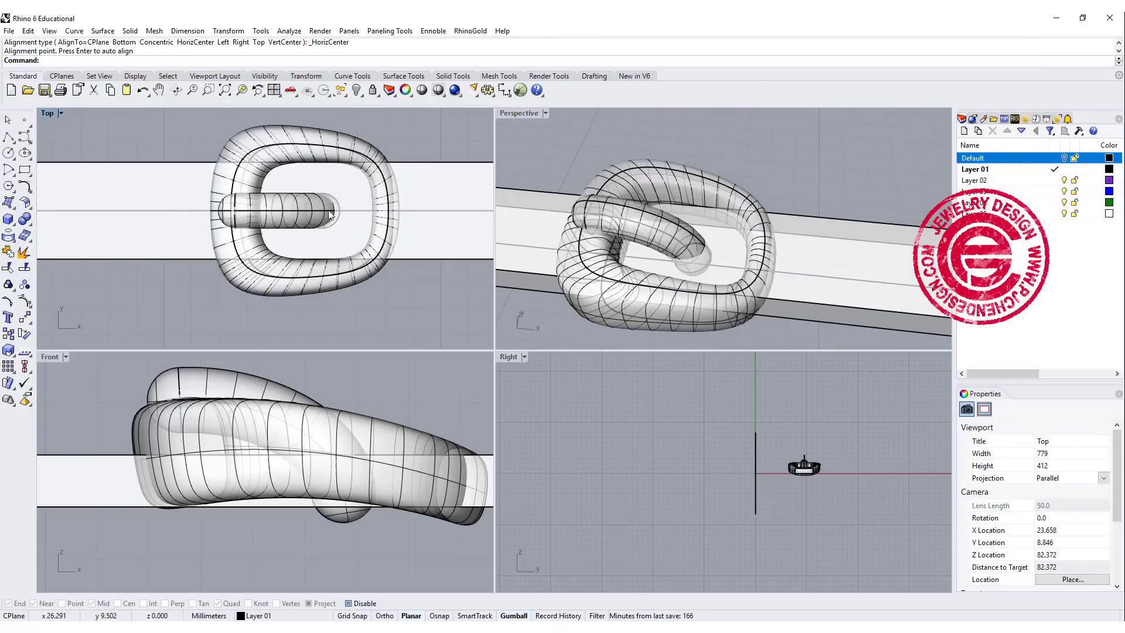
pyautogui.scroll(1, 247, 247)
pyautogui.scroll(1, 254, 222)
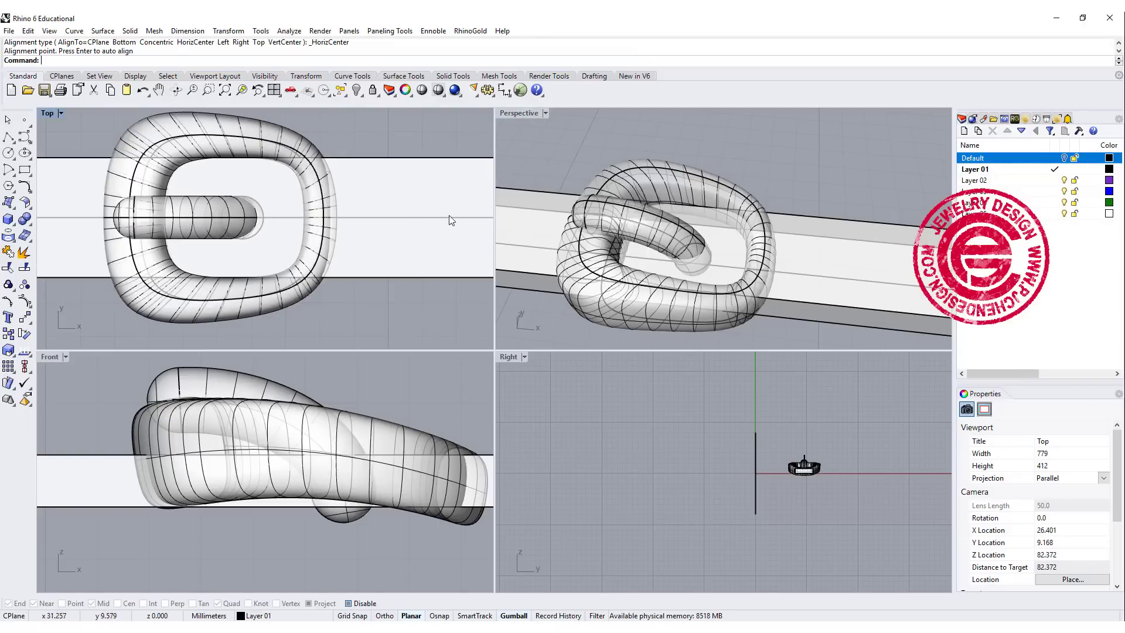
pyautogui.scroll(-1, 234, 207)
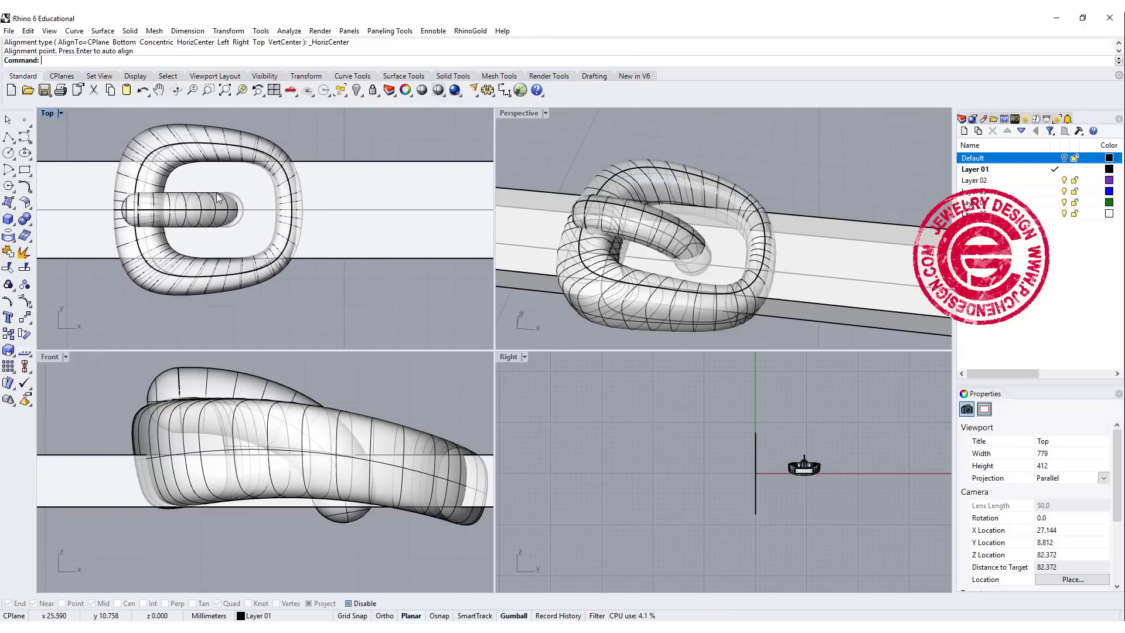
# With Osnap back on, place a sphere centred on the prong's end, sized to the prong's width
pyautogui.click(9, 219)
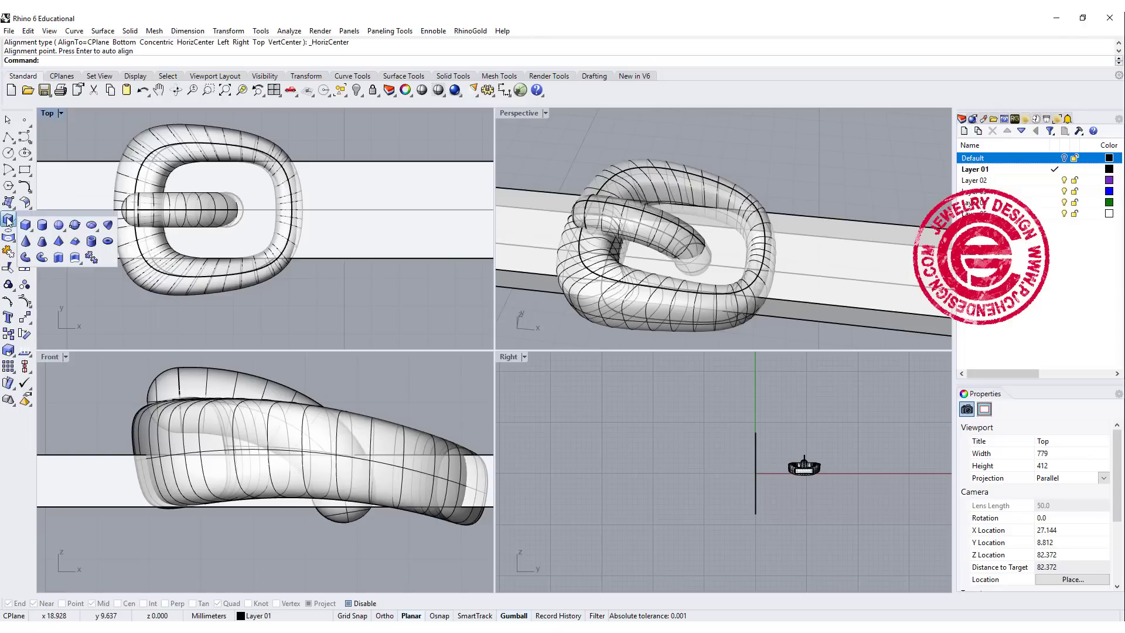
pyautogui.click(59, 225)
pyautogui.scroll(2, 243, 219)
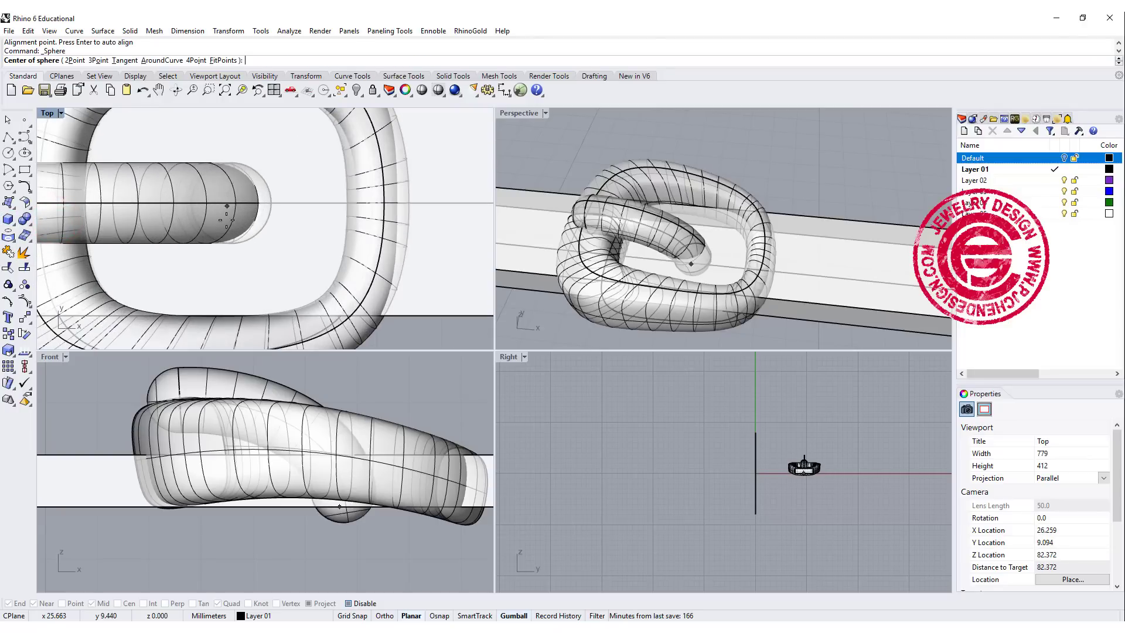
pyautogui.click(349, 605)
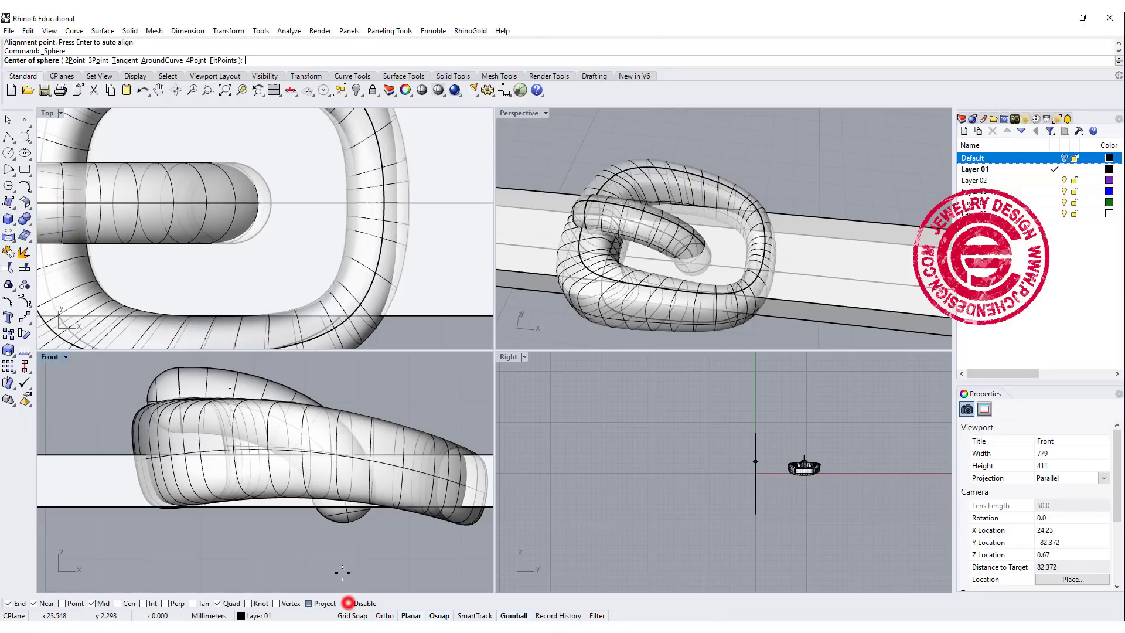
pyautogui.click(231, 203)
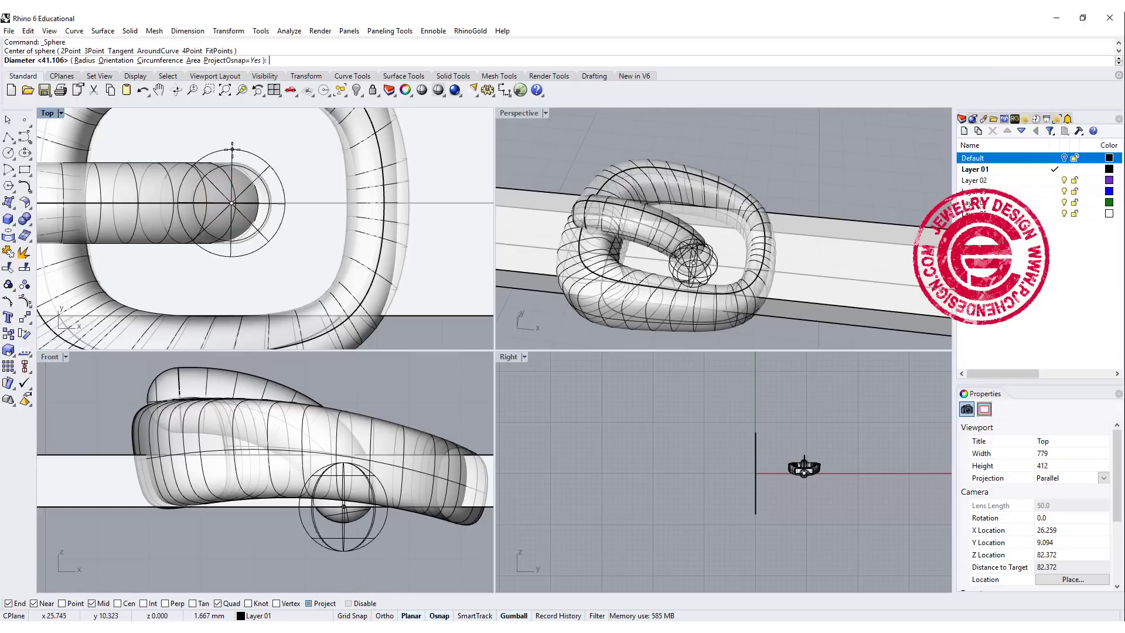
pyautogui.scroll(1, 232, 165)
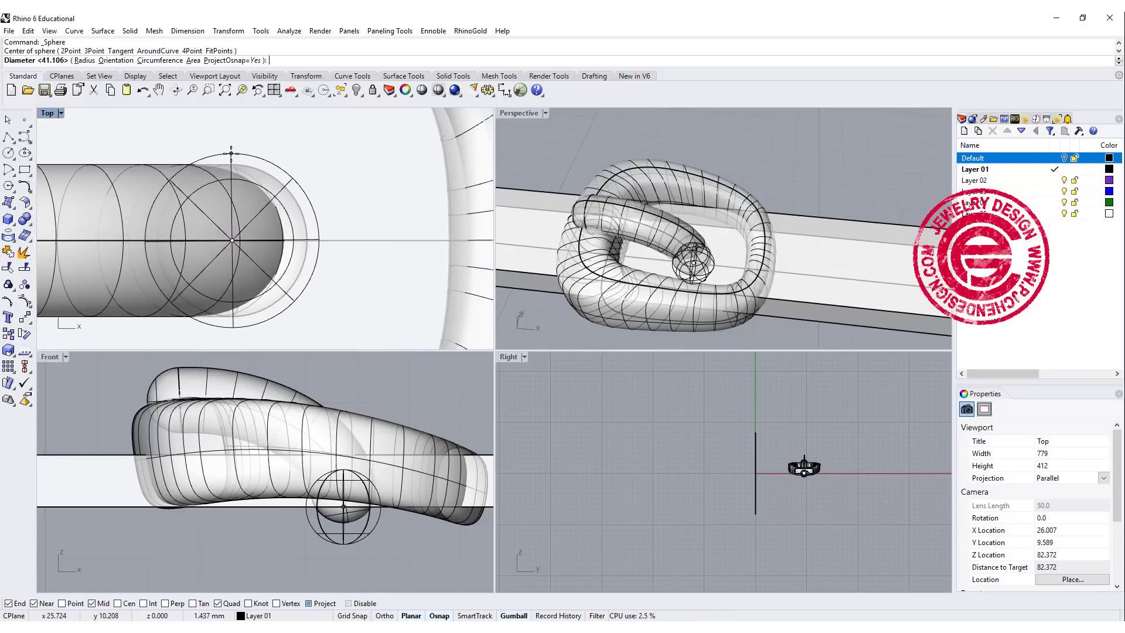
pyautogui.click(231, 155)
pyautogui.click(295, 188)
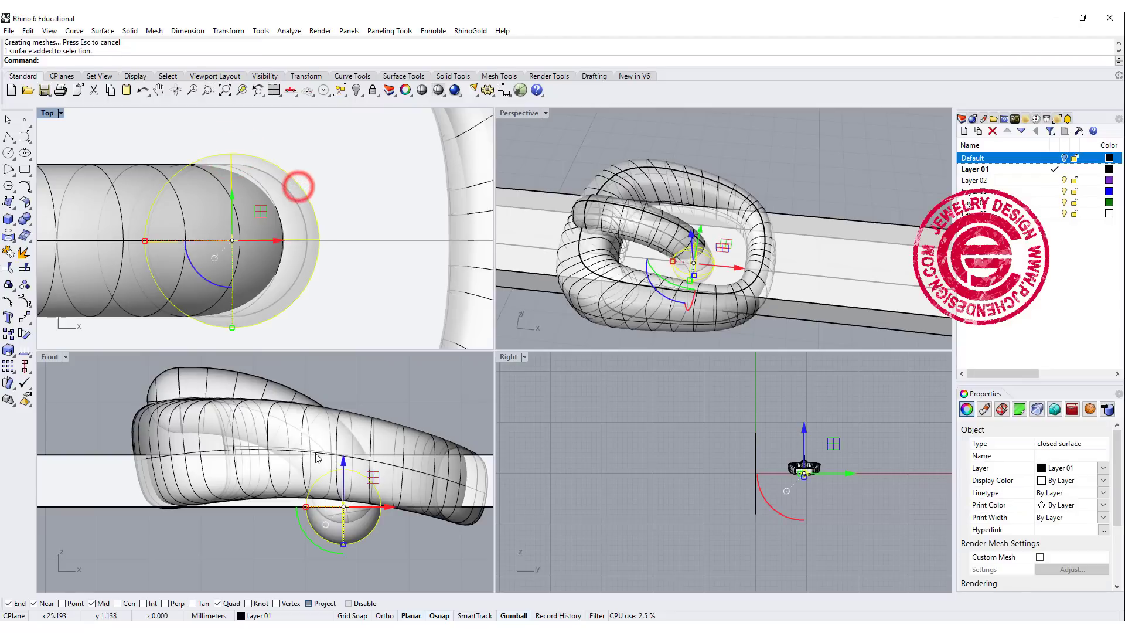
pyautogui.click(345, 461)
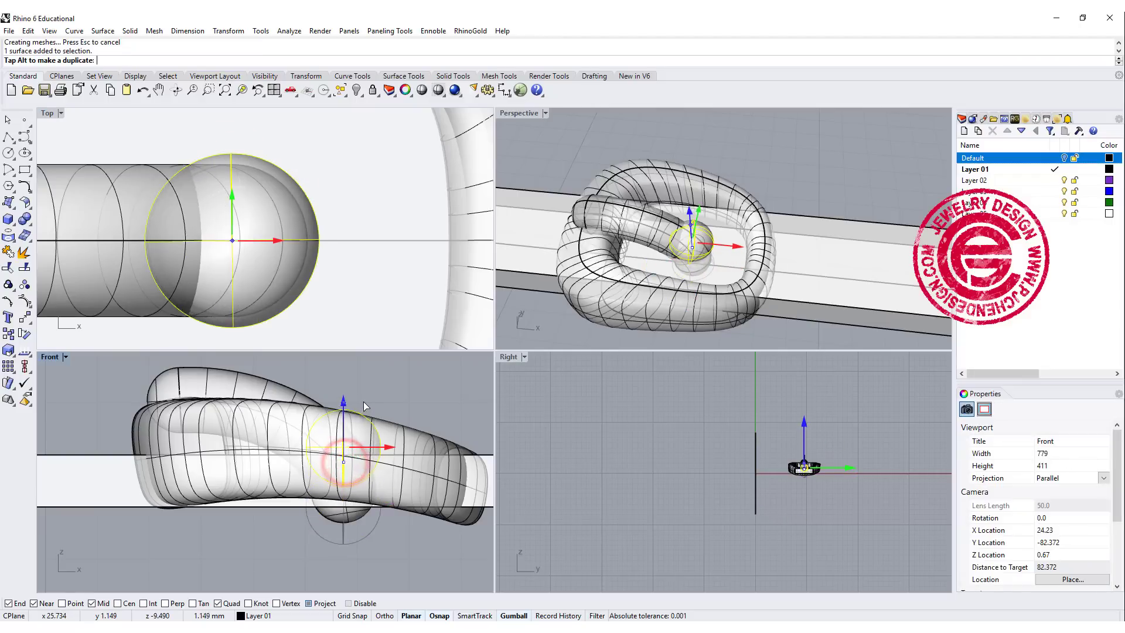
# Try a Boolean difference subtracting the sphere from the picked solid
pyautogui.click(24, 221)
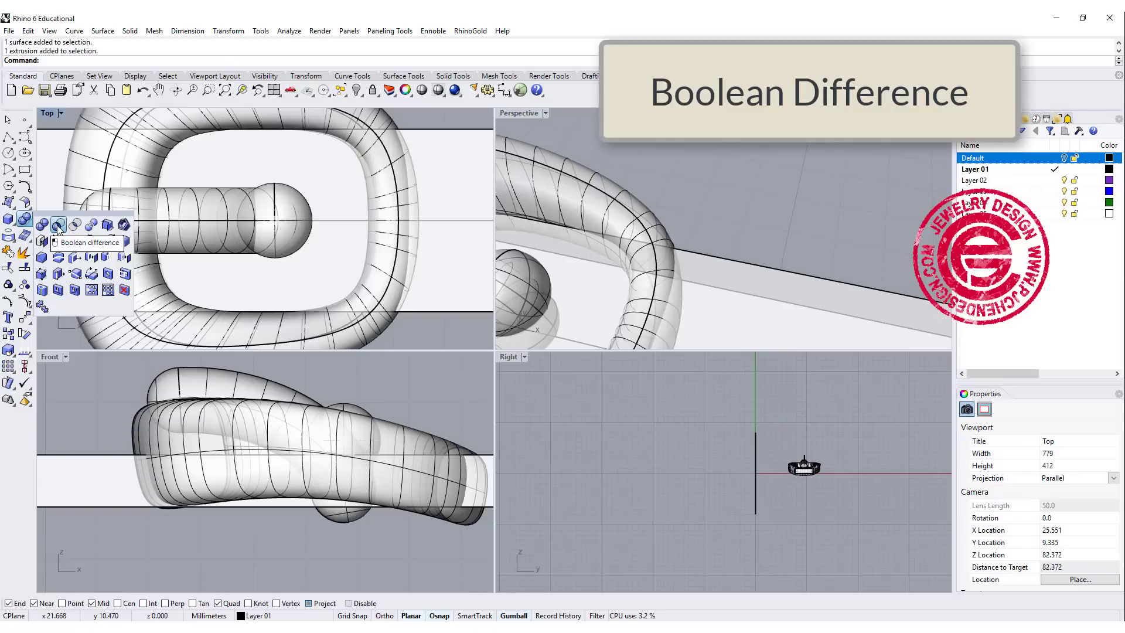
pyautogui.click(59, 226)
pyautogui.click(326, 262)
pyautogui.press('Return')
pyautogui.click(307, 236)
pyautogui.click(339, 259)
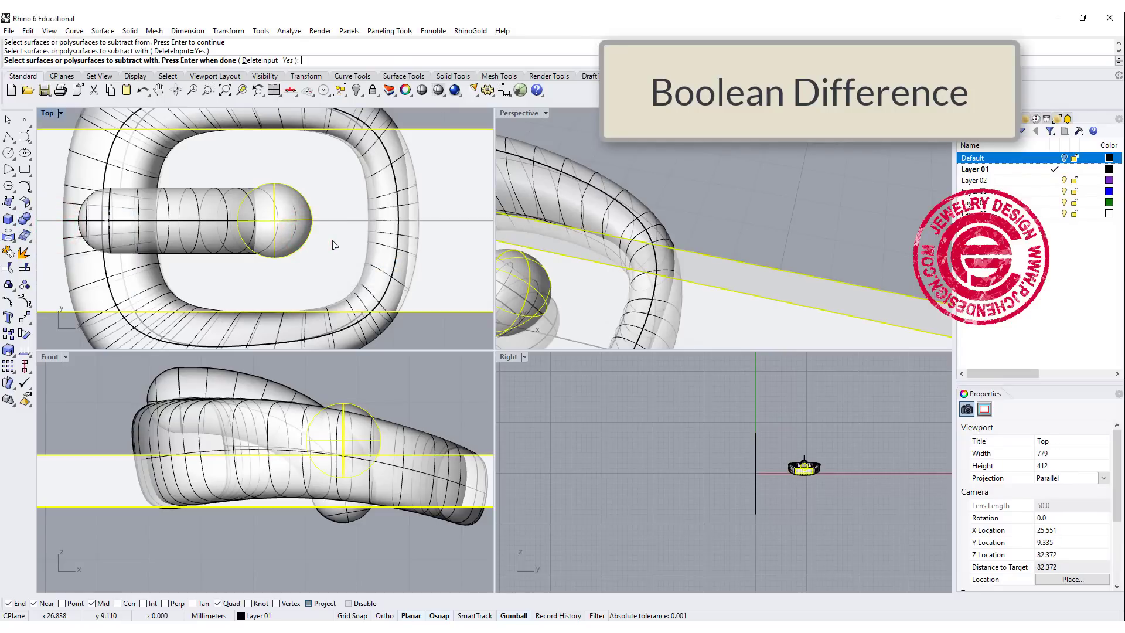
pyautogui.press('Return')
pyautogui.scroll(-5, 705, 233)
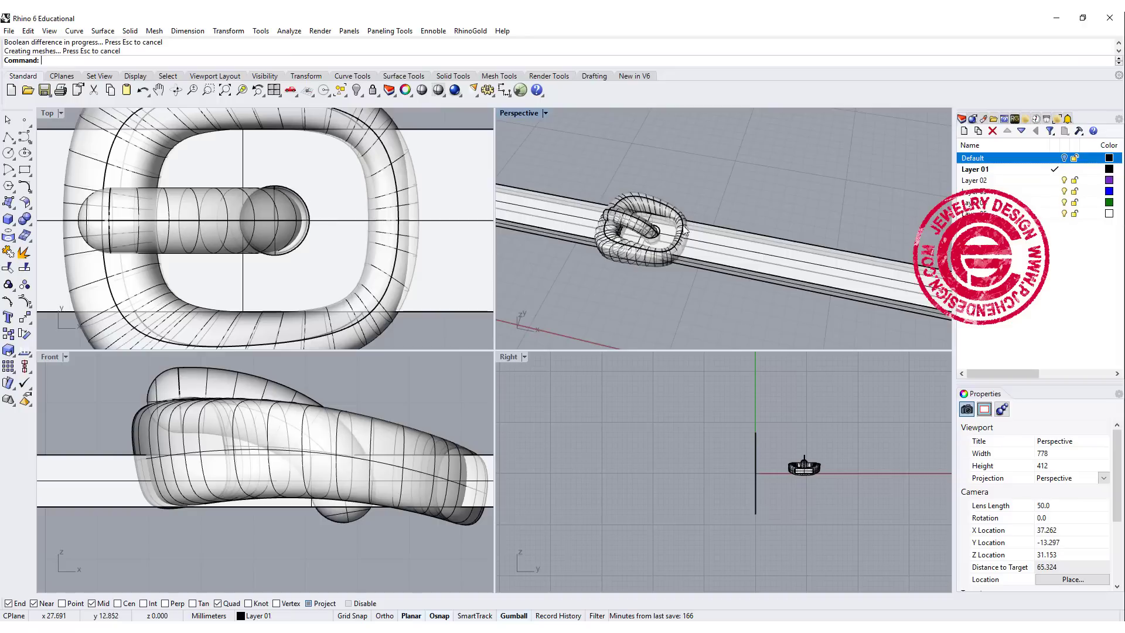
pyautogui.scroll(5, 686, 242)
# Inspect the cut, undo it, and maximize the Top view
pyautogui.moveTo(664, 250); pyautogui.dragTo(658, 234, button='right')
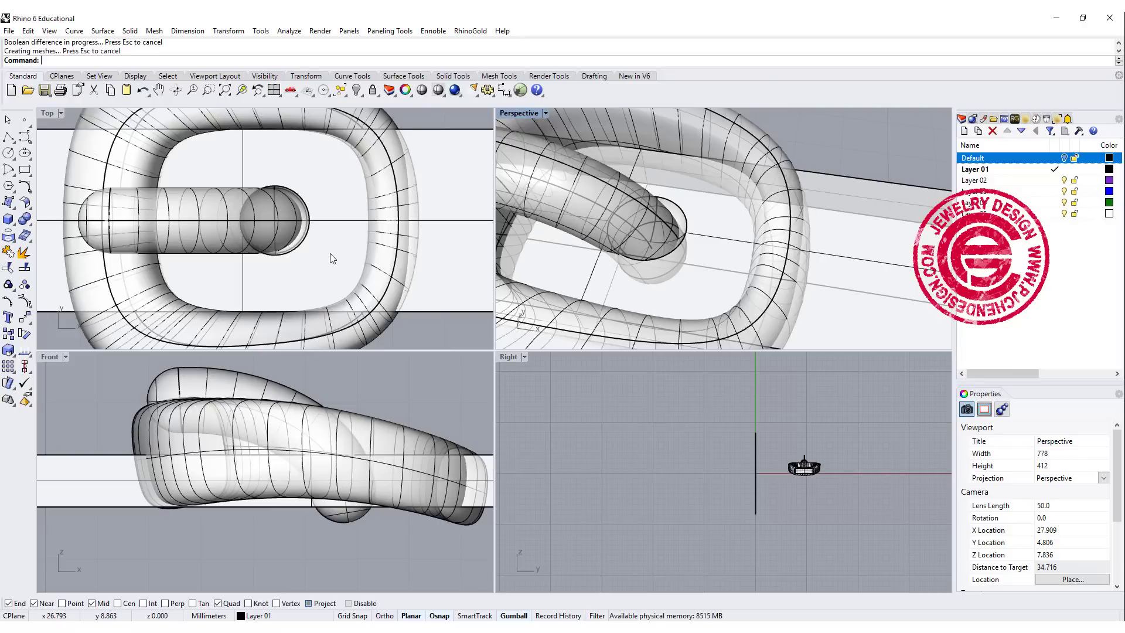
pyautogui.scroll(-3, 325, 211)
pyautogui.hotkey('ctrl', 'z')
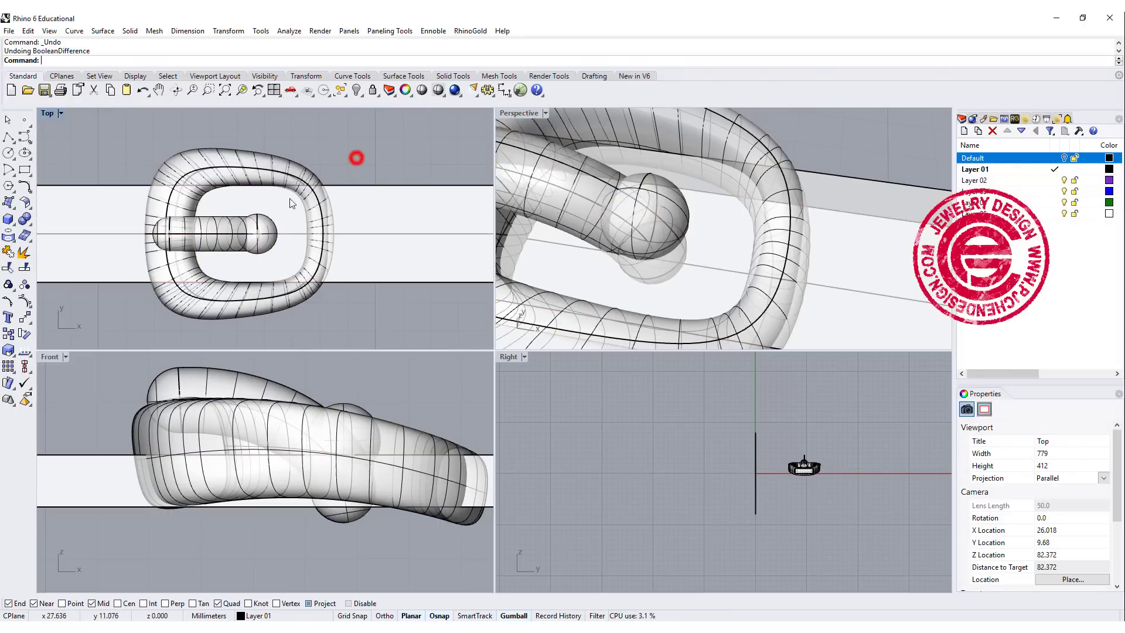
pyautogui.doubleClick(48, 113)
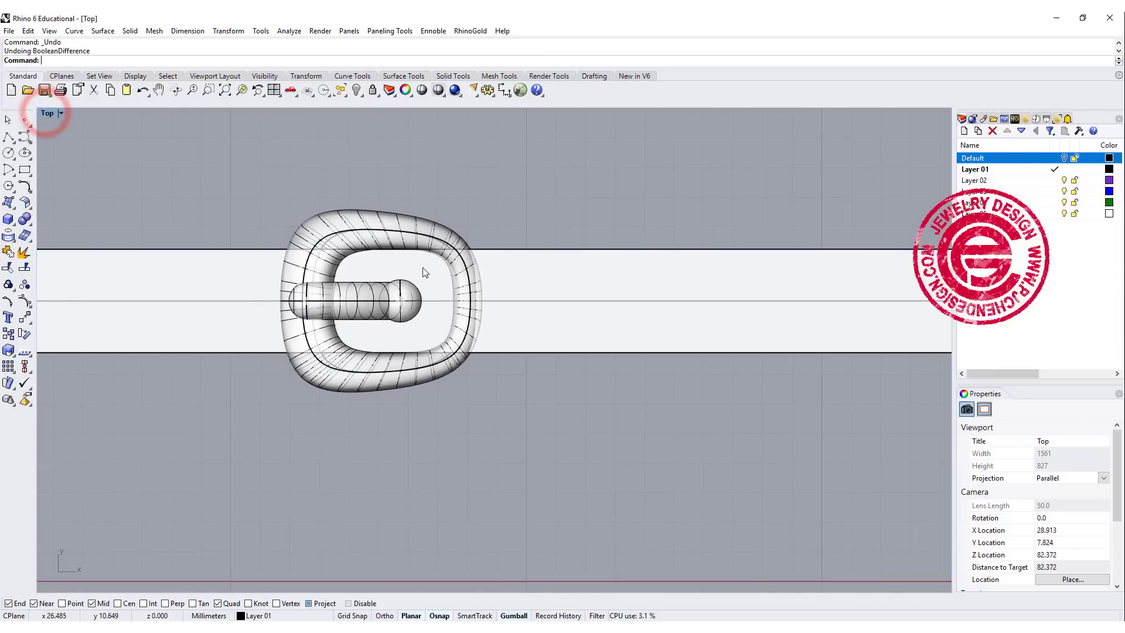
pyautogui.scroll(2, 422, 278)
pyautogui.scroll(2, 421, 290)
# Copy and paste the sphere, moving the copy 4 units right along X
pyautogui.click(421, 309)
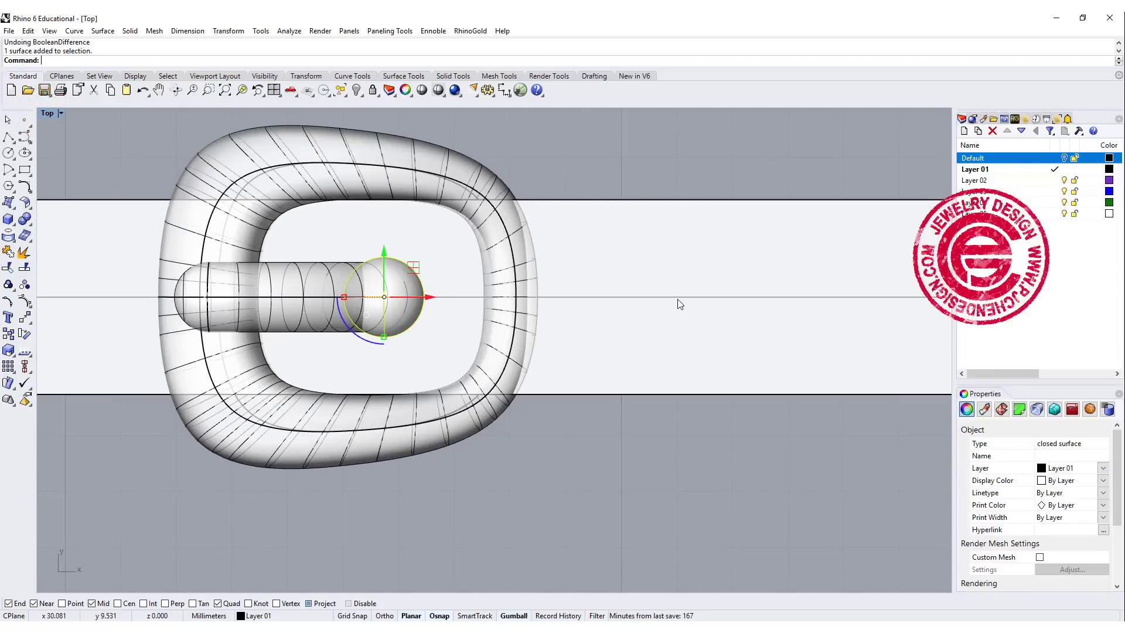
pyautogui.hotkey('ctrl', 'c')
pyautogui.hotkey('ctrl', 'v')
pyautogui.hotkey('ctrl', 'v')
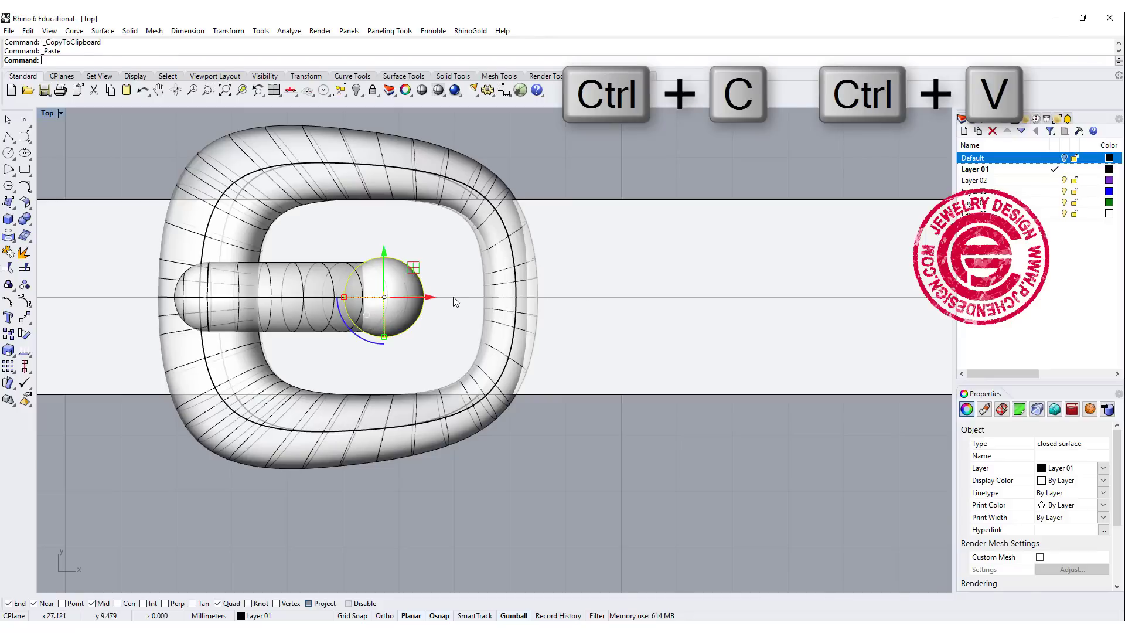
pyautogui.click(430, 301)
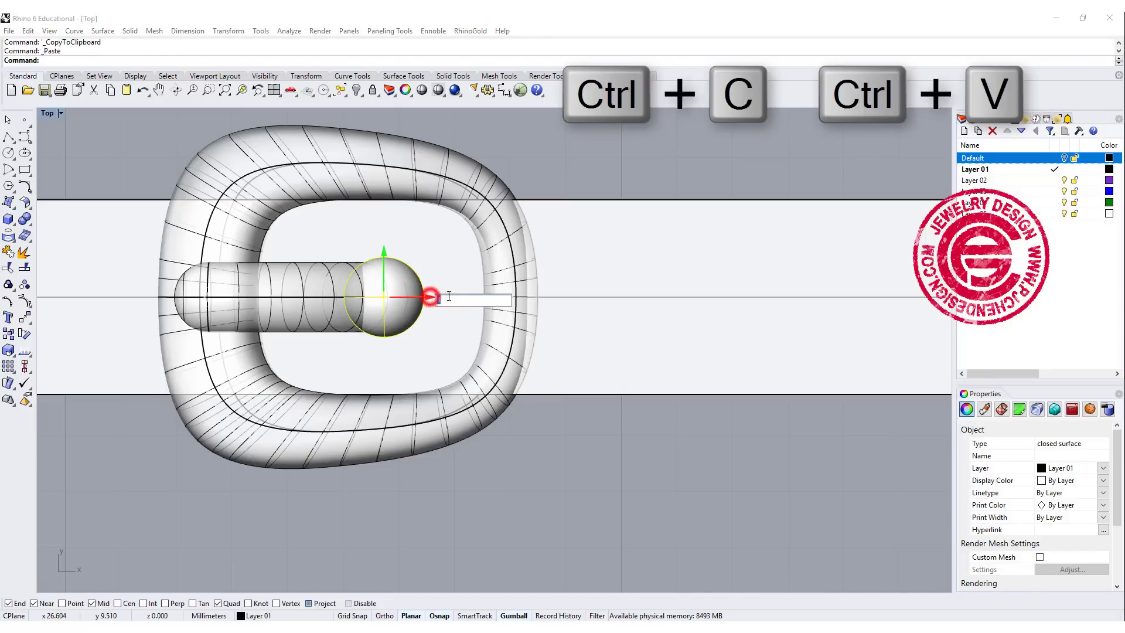
pyautogui.press('Return')
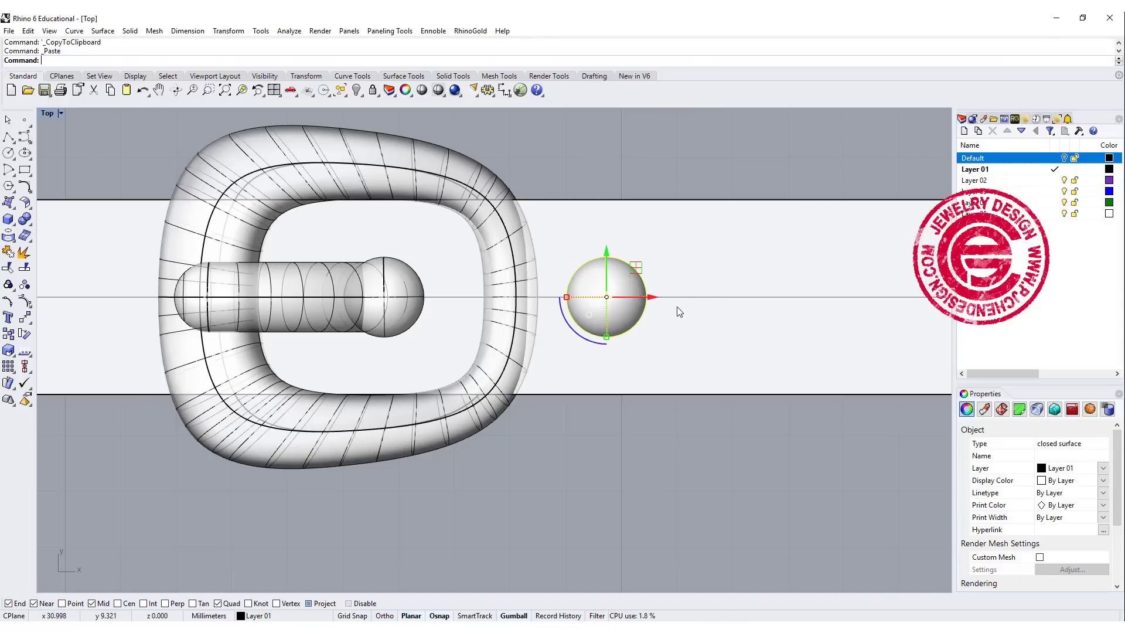
# Place another sphere 4 units further right along X and clear the selection
pyautogui.click(651, 296)
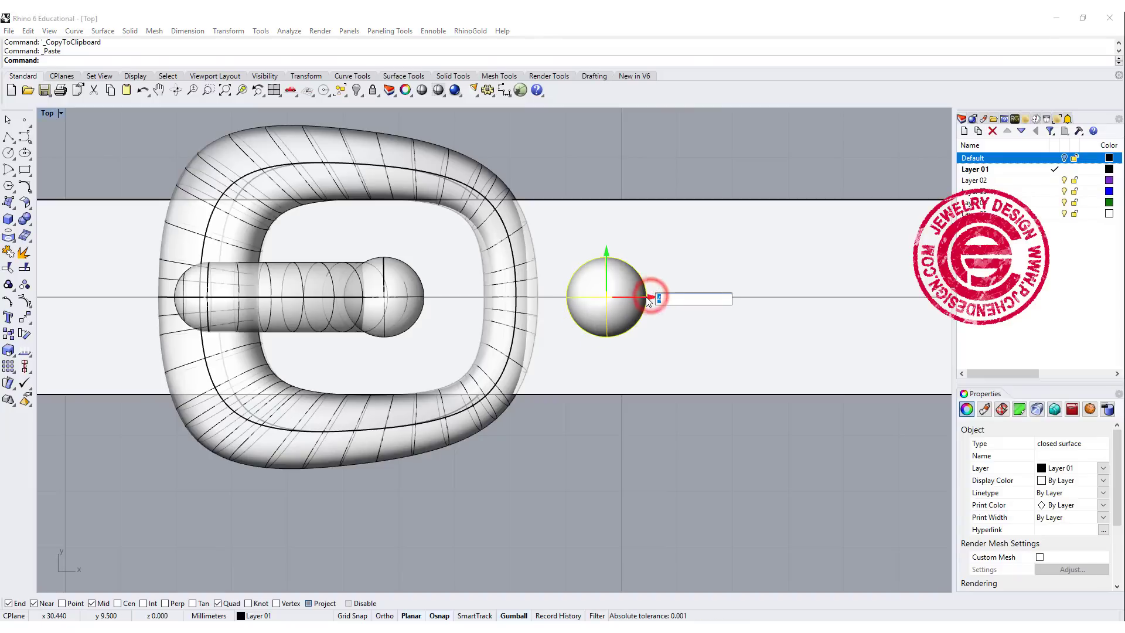
pyautogui.press('Return')
pyautogui.click(713, 171)
pyautogui.scroll(-5, 554, 280)
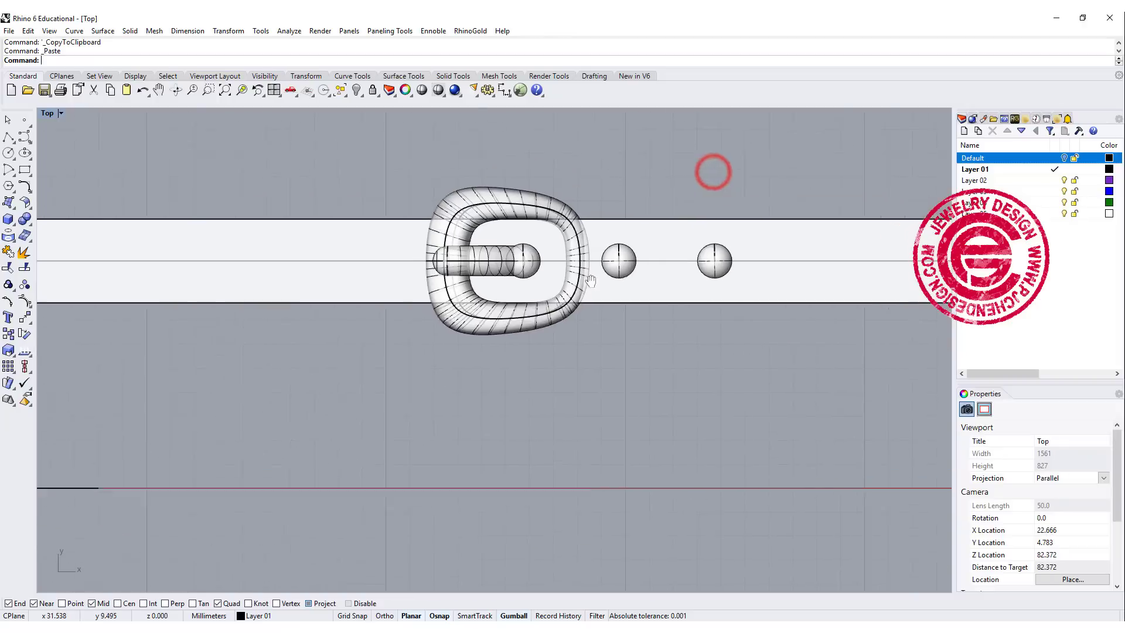
pyautogui.scroll(-3, 555, 281)
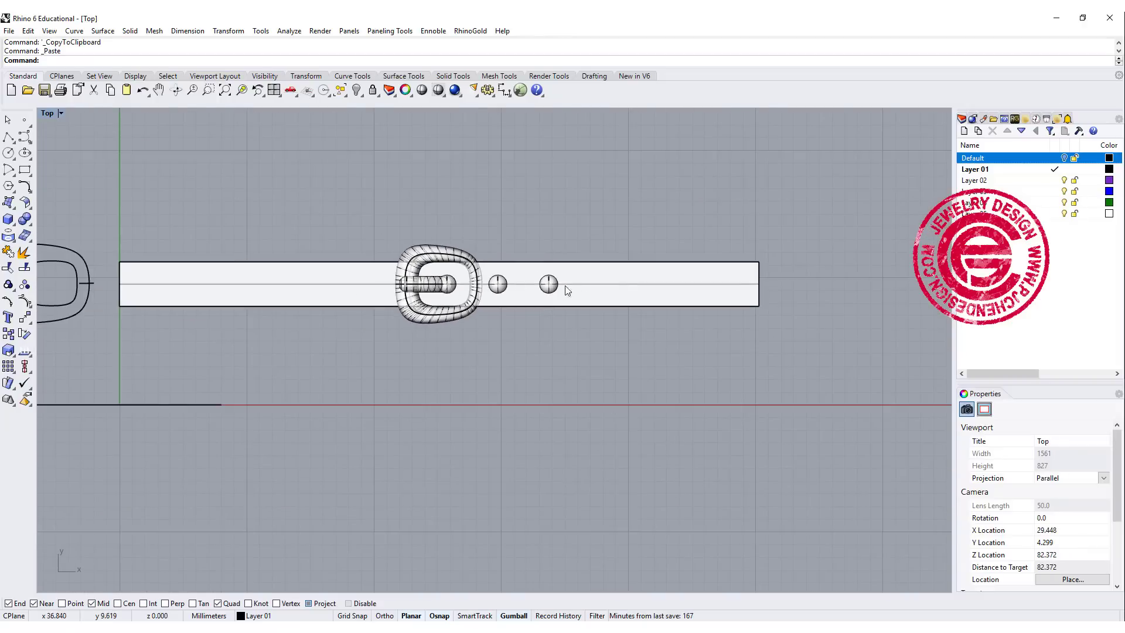
pyautogui.scroll(4, 554, 291)
pyautogui.click(547, 274)
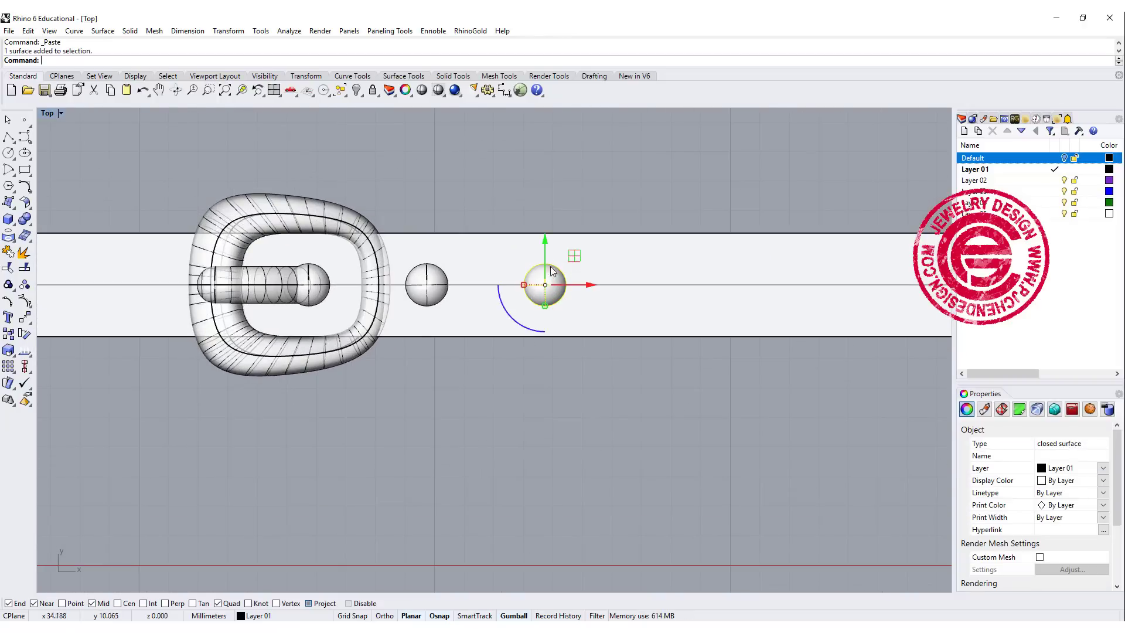
pyautogui.click(546, 171)
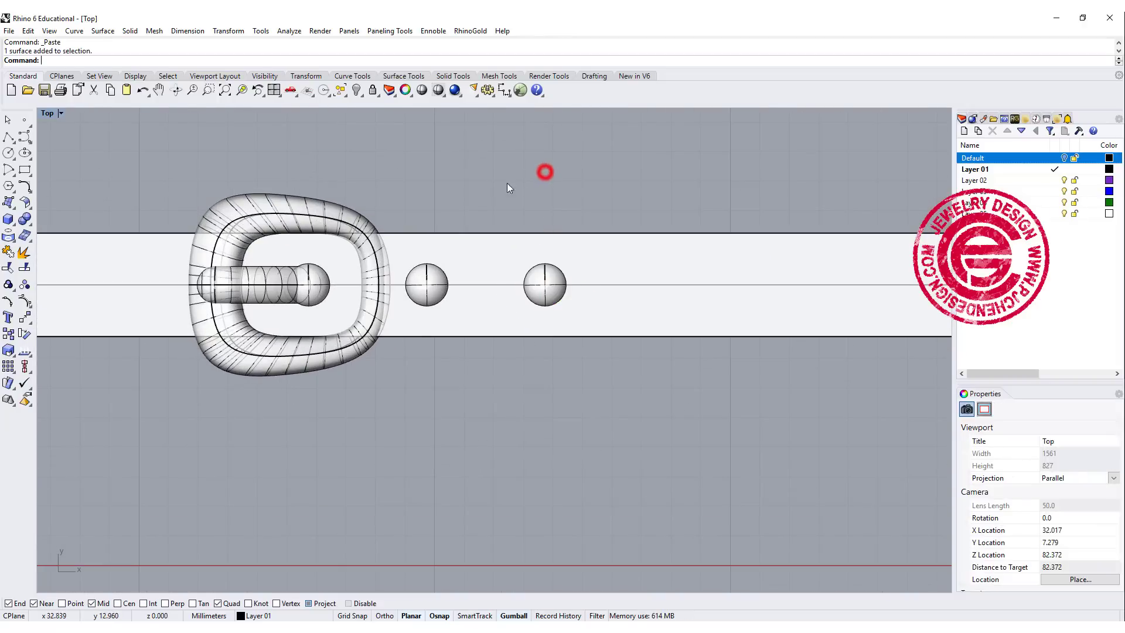
pyautogui.click(12, 220)
# Start a Boolean difference with the strap as the solid to cut
pyautogui.click(64, 173)
pyautogui.click(25, 219)
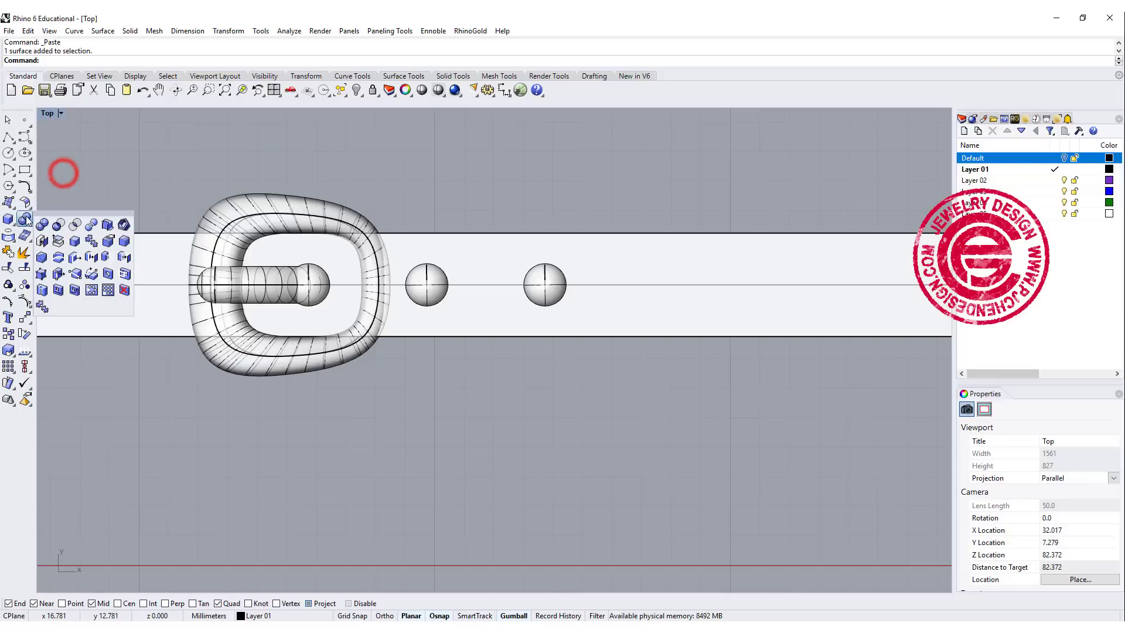
pyautogui.click(59, 224)
pyautogui.click(467, 247)
pyautogui.press('Return')
# Cut both spheres from the strap, leaving the pin out, and show Top view rendered
pyautogui.click(543, 281)
pyautogui.click(427, 273)
pyautogui.click(323, 279)
pyautogui.keyDown('ctrl'); pyautogui.click(259, 283); pyautogui.keyUp('ctrl')
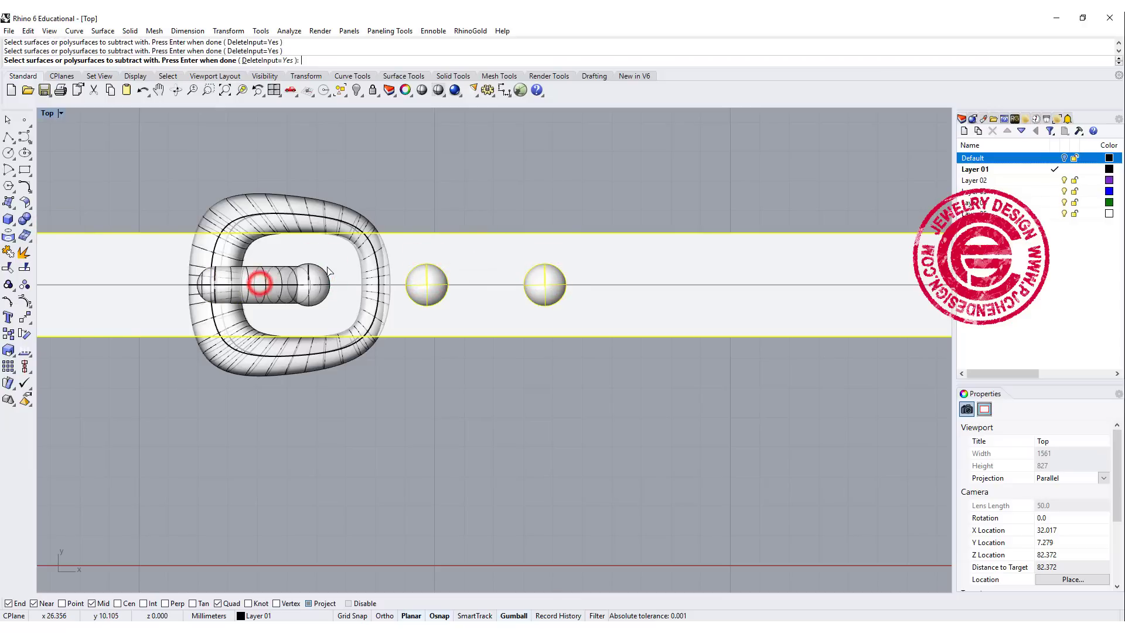
pyautogui.rightClick(327, 268)
pyautogui.scroll(3, 613, 194)
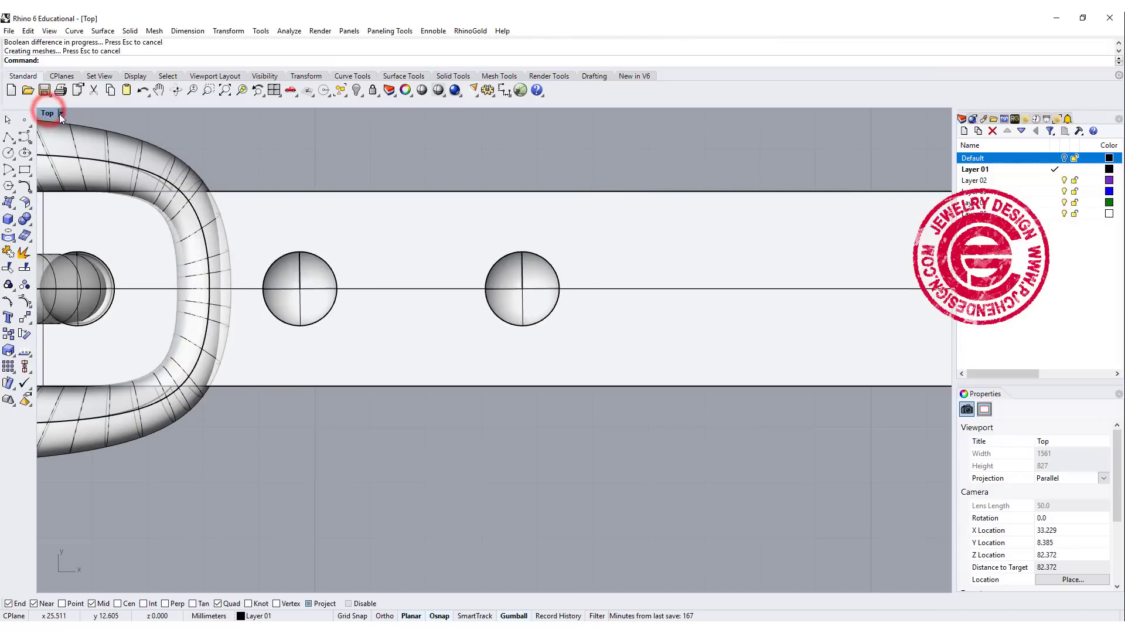
pyautogui.click(59, 113)
pyautogui.click(75, 170)
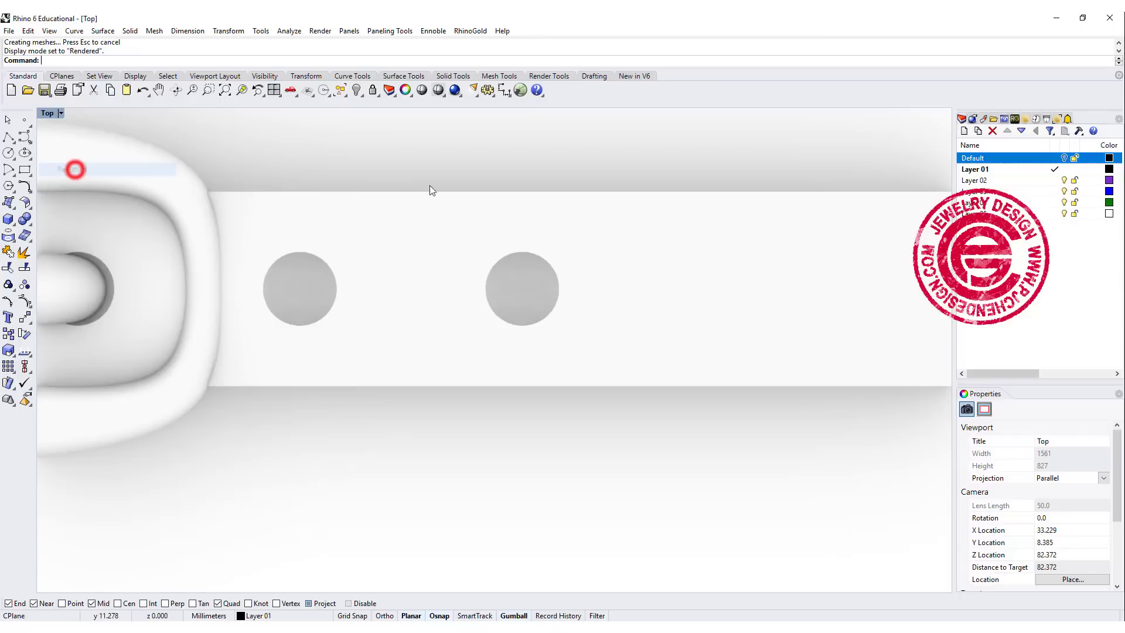
pyautogui.scroll(-2, 555, 227)
pyautogui.scroll(2, 528, 271)
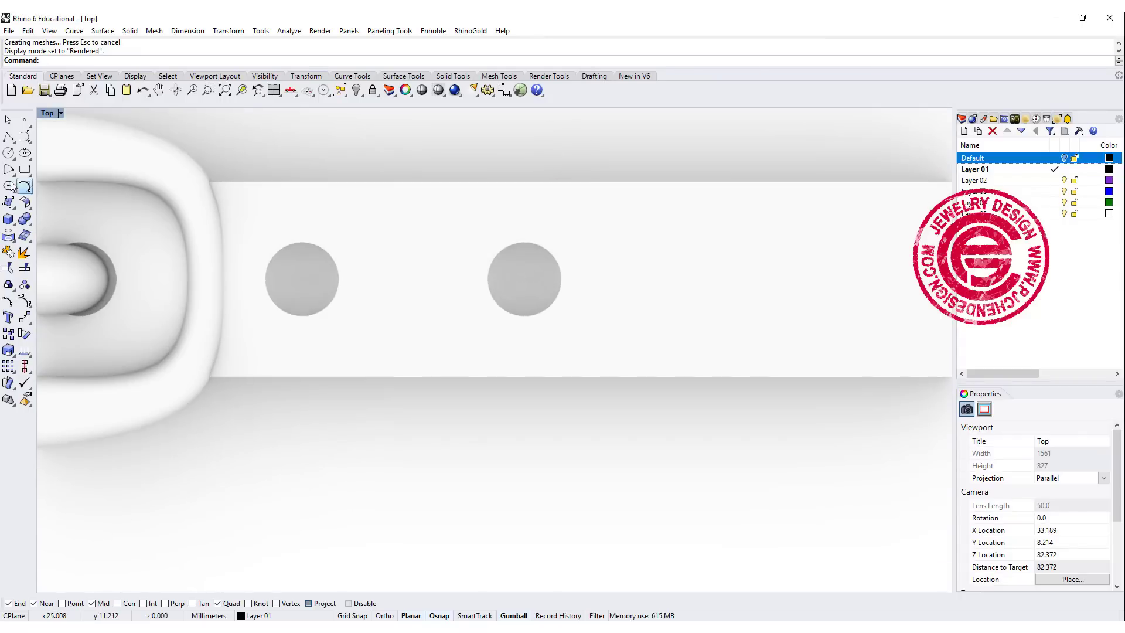
# Fillet the right hole's edge with a 0.1 radius
pyautogui.click(24, 222)
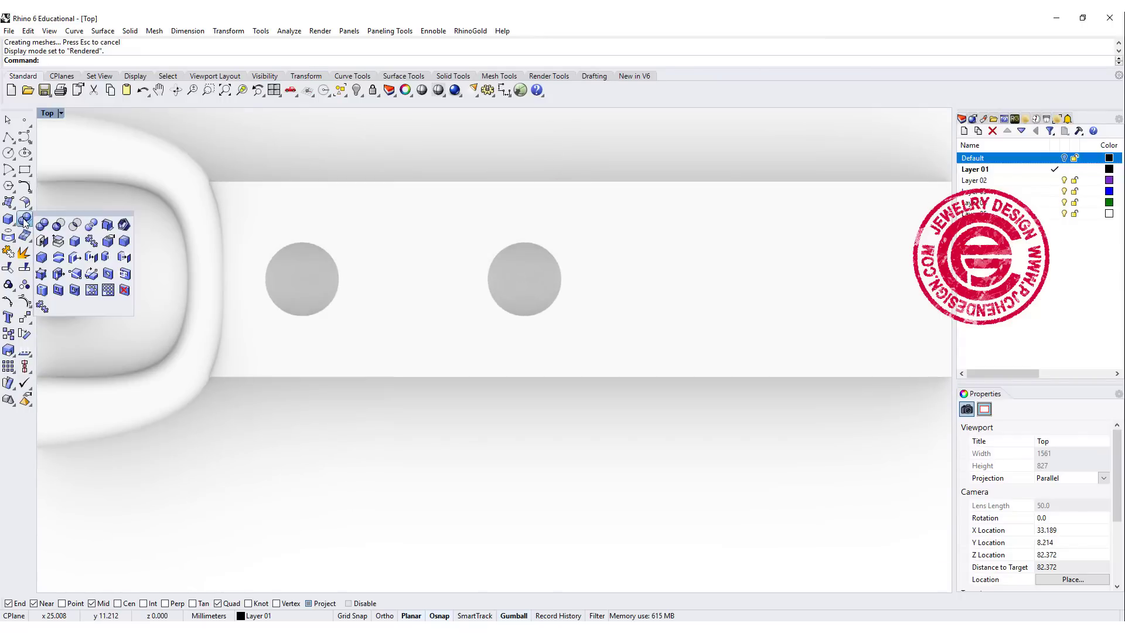
pyautogui.click(123, 241)
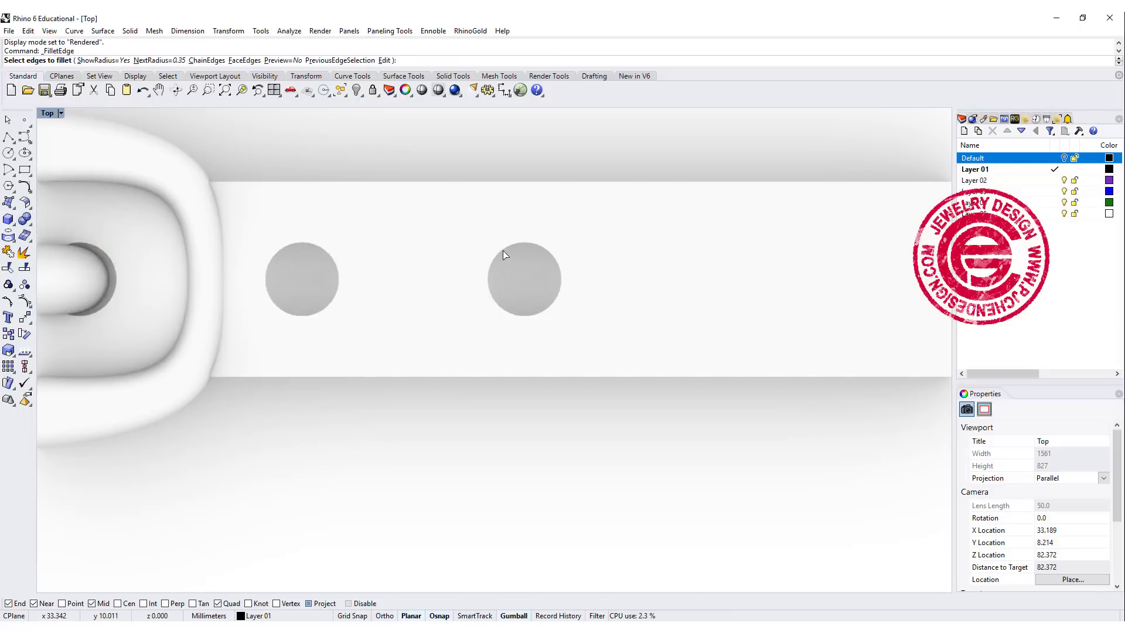
pyautogui.write('0.1')
pyautogui.press('Return')
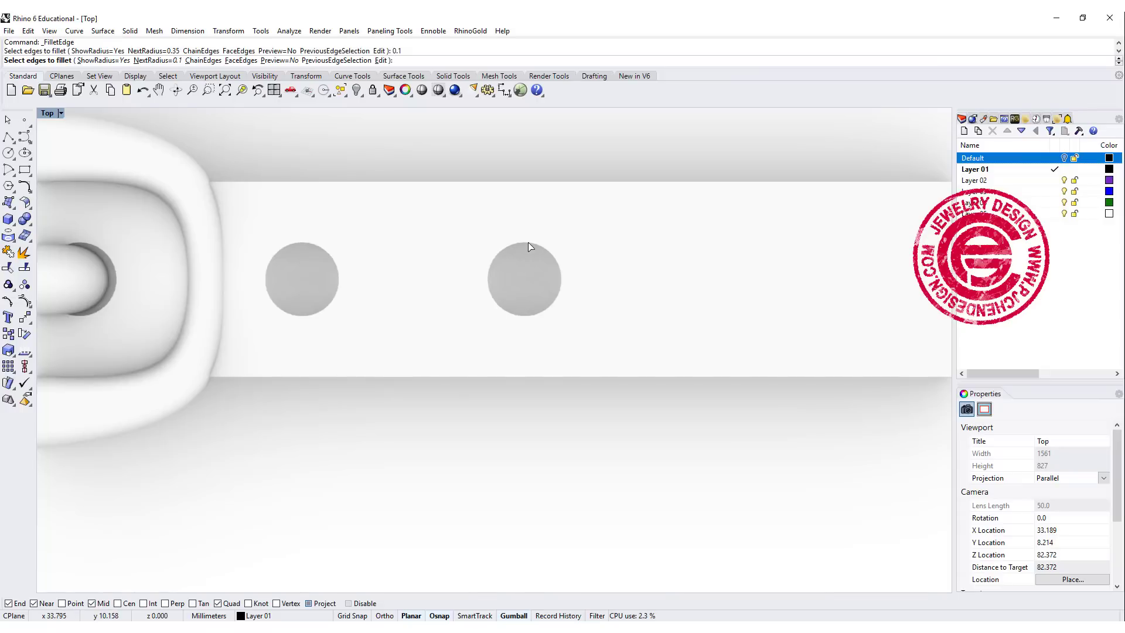
pyautogui.click(527, 244)
pyautogui.rightClick(526, 243)
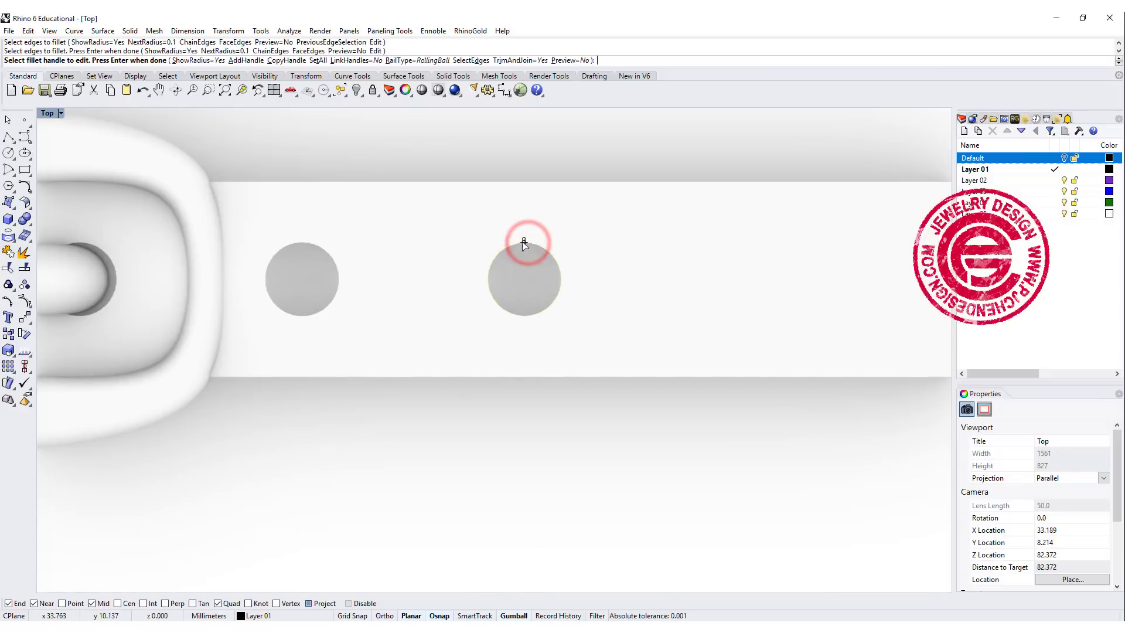
pyautogui.press('Return')
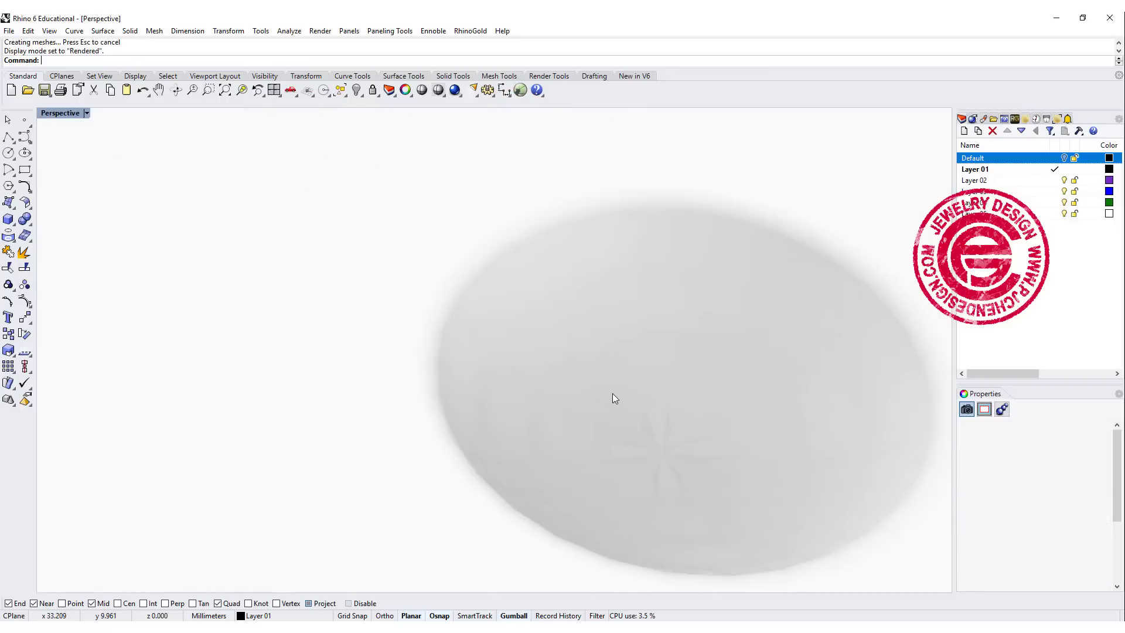
# In the rendered Perspective view, fillet the edge of the hole nearest the buckle
pyautogui.rightClick(613, 393)
pyautogui.click(518, 332)
pyautogui.scroll(-5, 518, 330)
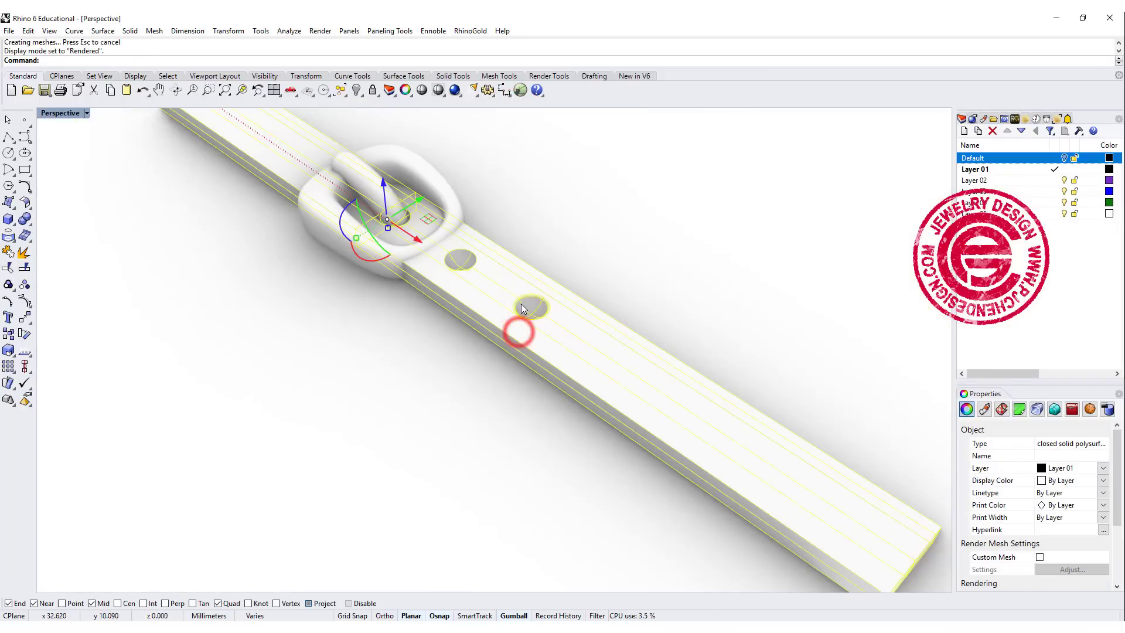
pyautogui.scroll(3, 517, 316)
pyautogui.click(668, 217)
pyautogui.scroll(3, 541, 299)
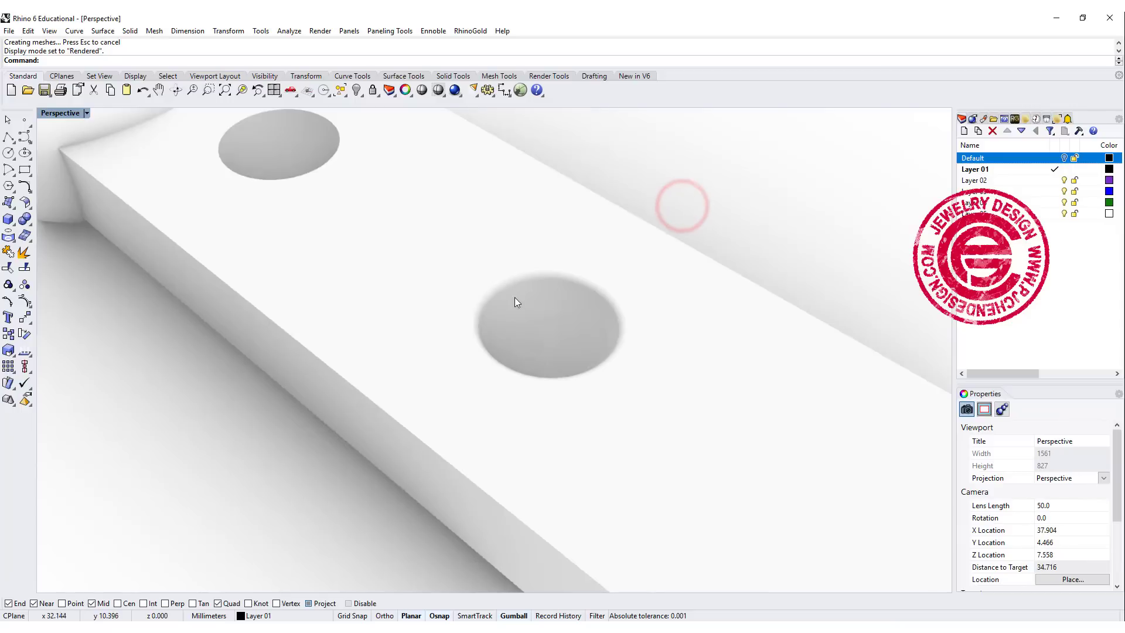
pyautogui.moveTo(319, 176); pyautogui.dragTo(404, 349, button='right')
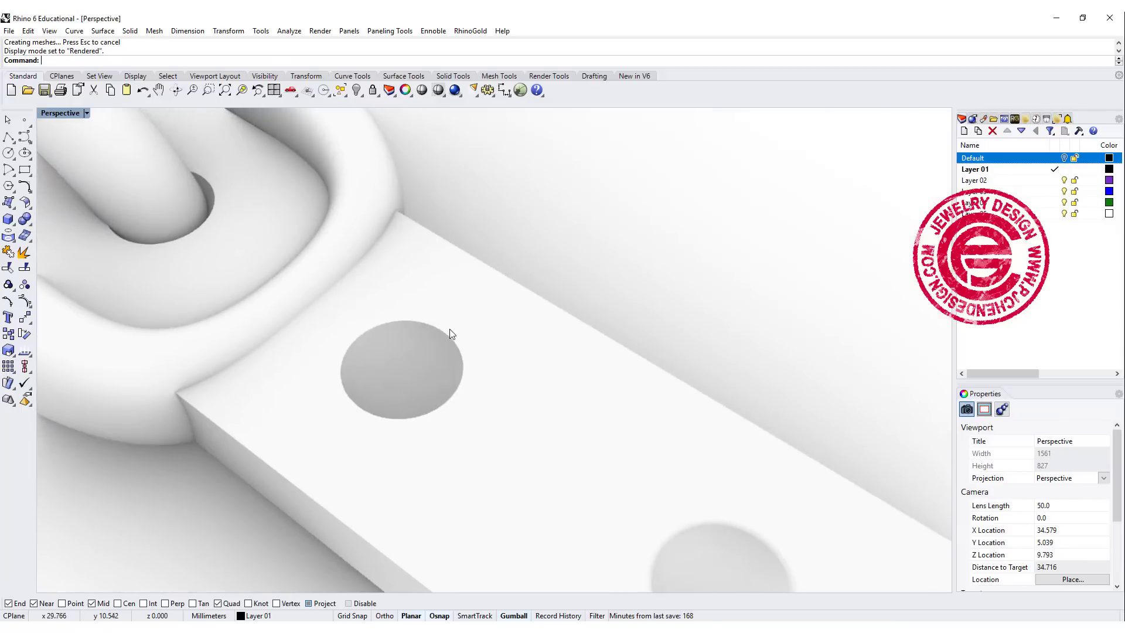
pyautogui.moveTo(467, 376); pyautogui.dragTo(495, 352, button='right')
pyautogui.click(25, 219)
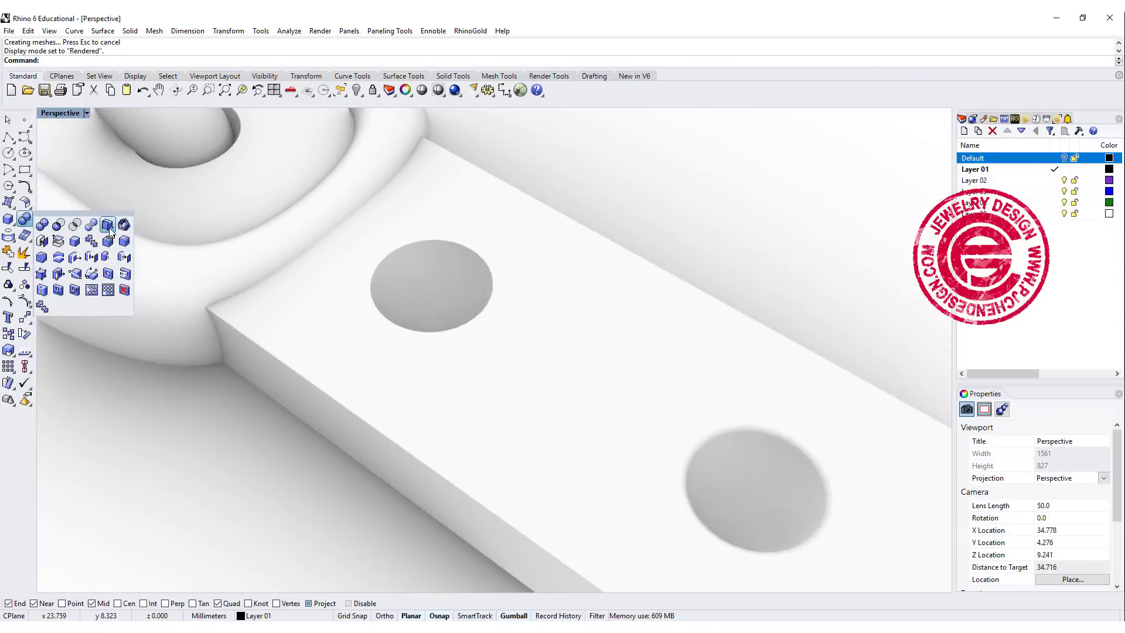
pyautogui.click(129, 239)
pyautogui.click(408, 327)
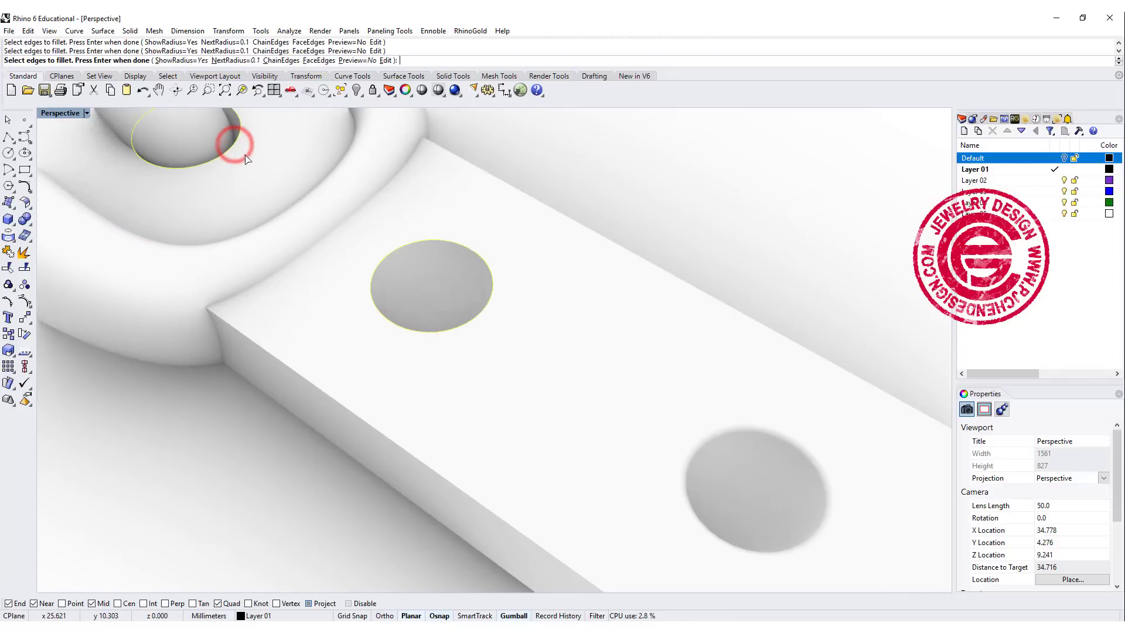
pyautogui.press('Return')
pyautogui.press('Return')
pyautogui.scroll(-3, 491, 370)
pyautogui.moveTo(495, 335); pyautogui.dragTo(567, 366, button='right')
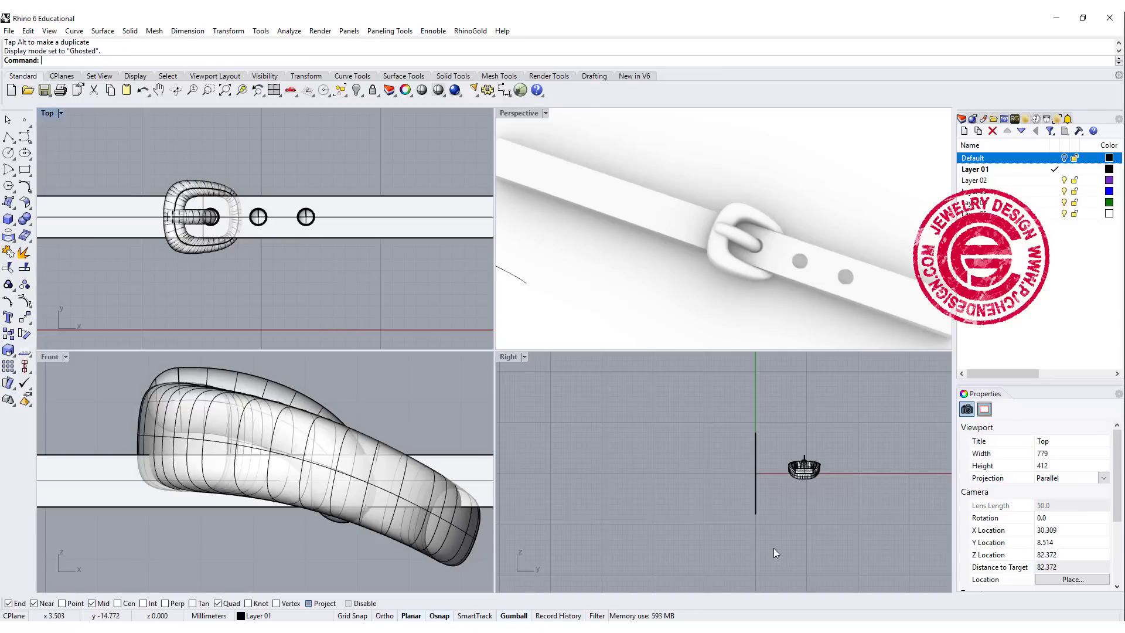
pyautogui.scroll(4, 778, 476)
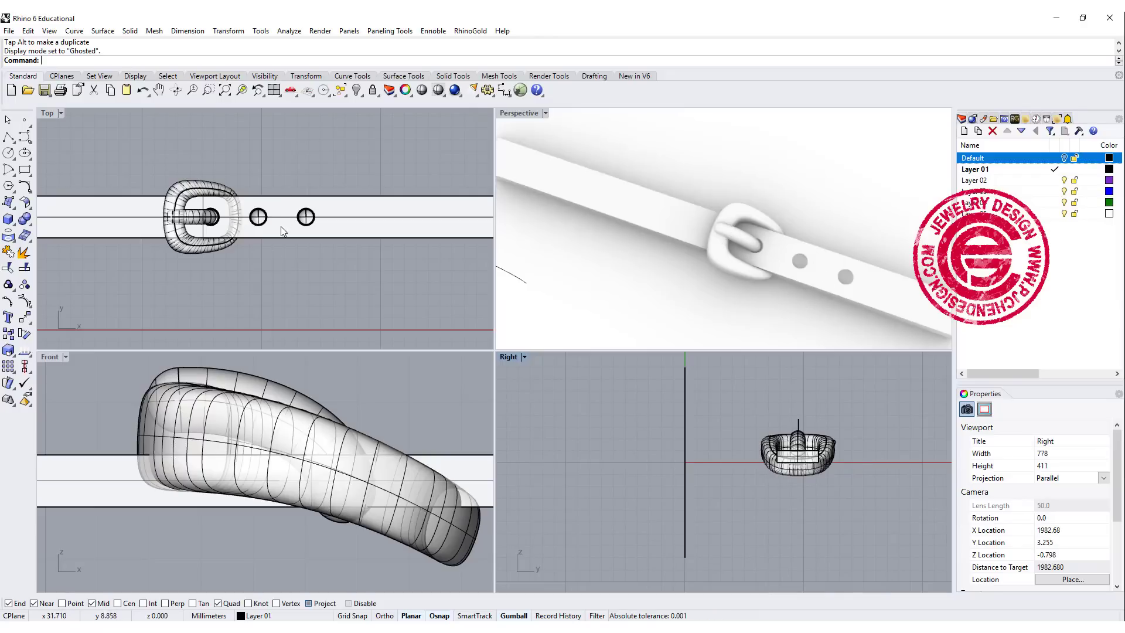
# Draw a rounded rectangle with conic corners in the side view
pyautogui.moveTo(280, 225); pyautogui.dragTo(252, 225, button='right')
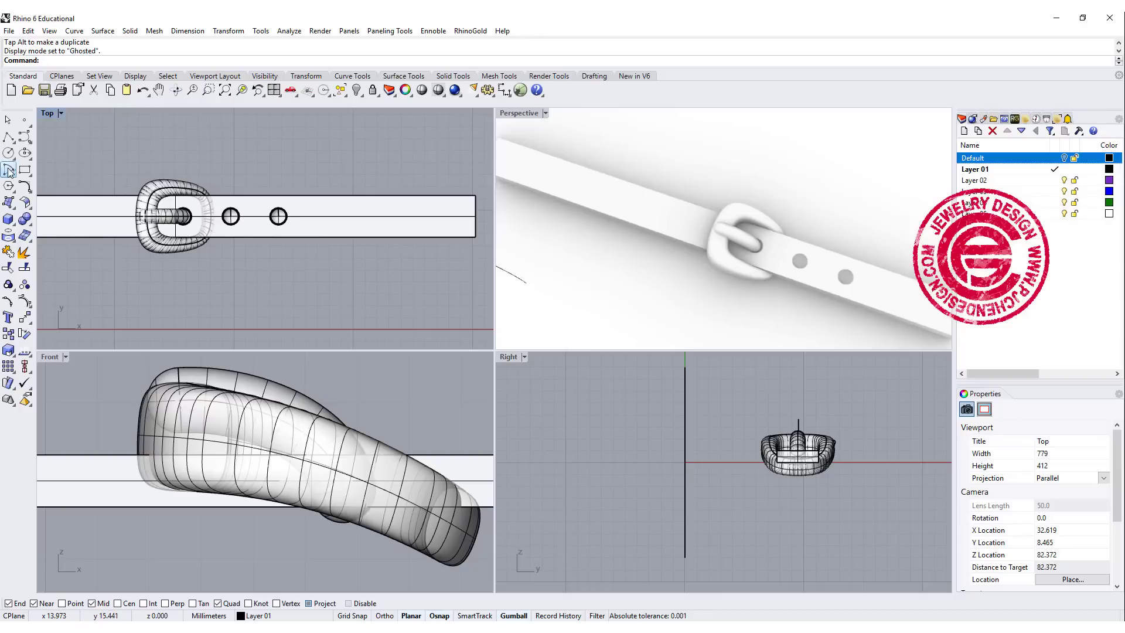
pyautogui.click(25, 172)
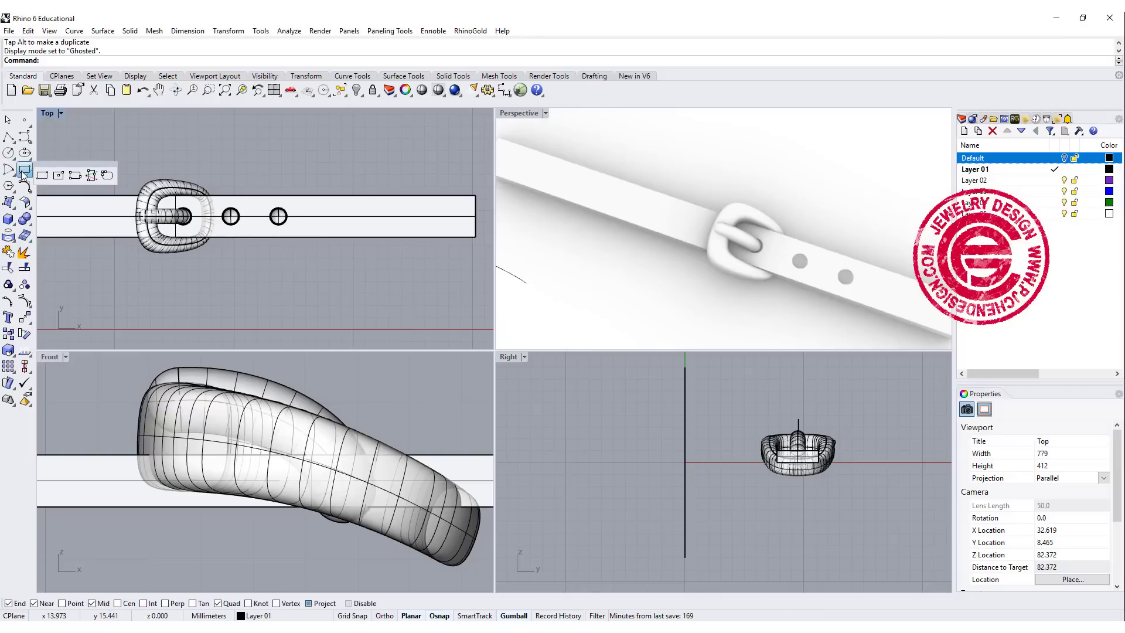
pyautogui.click(106, 176)
pyautogui.scroll(4, 844, 479)
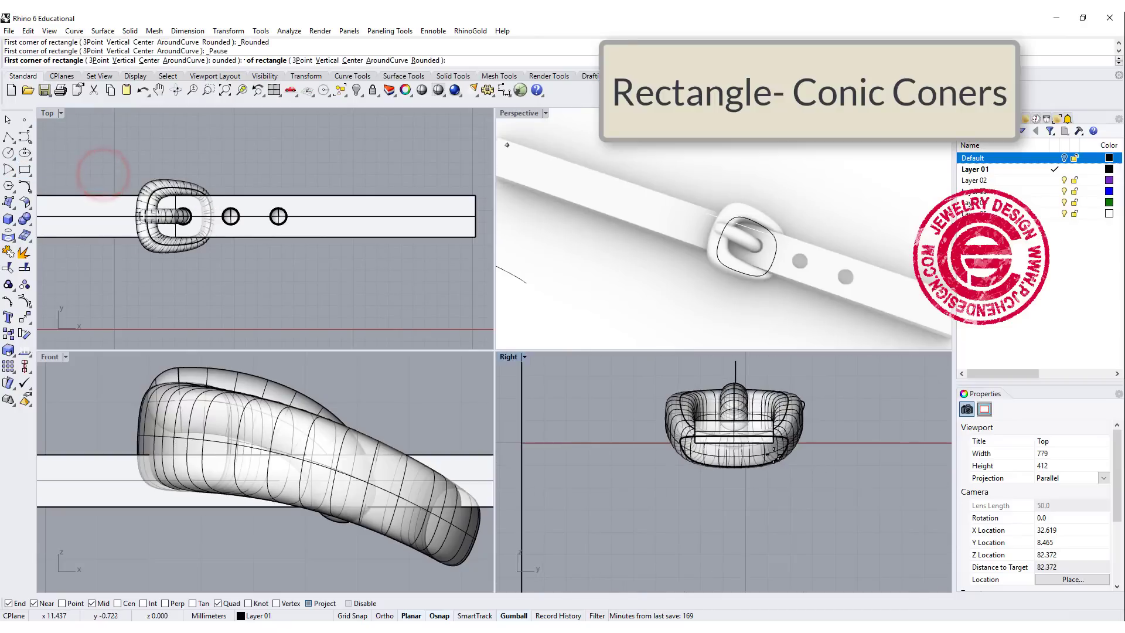
pyautogui.click(716, 512)
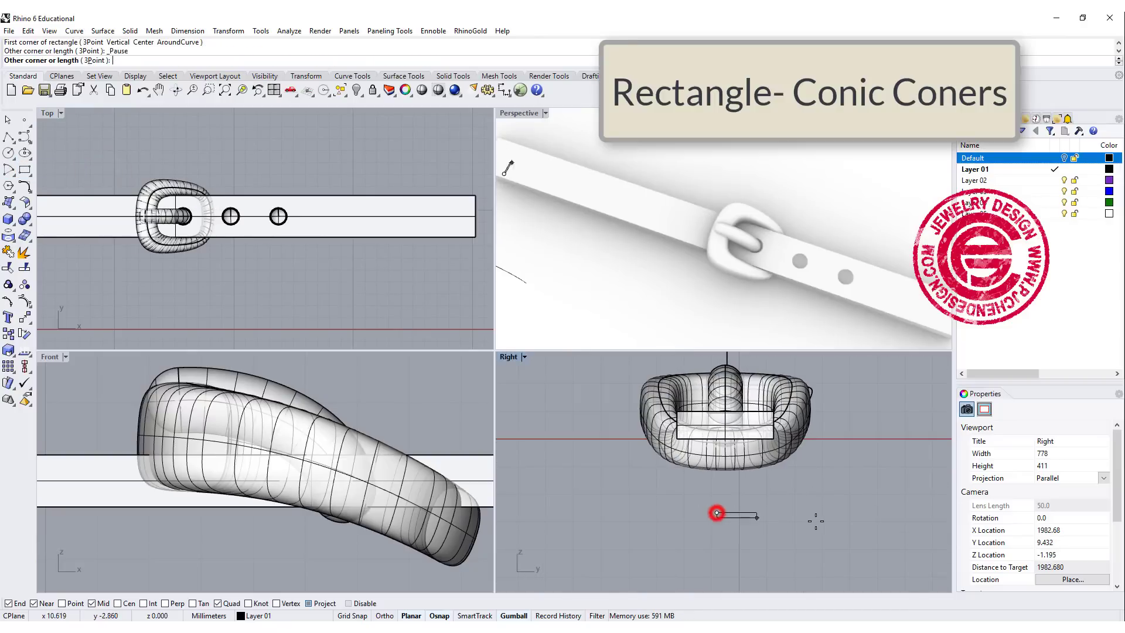
pyautogui.click(827, 554)
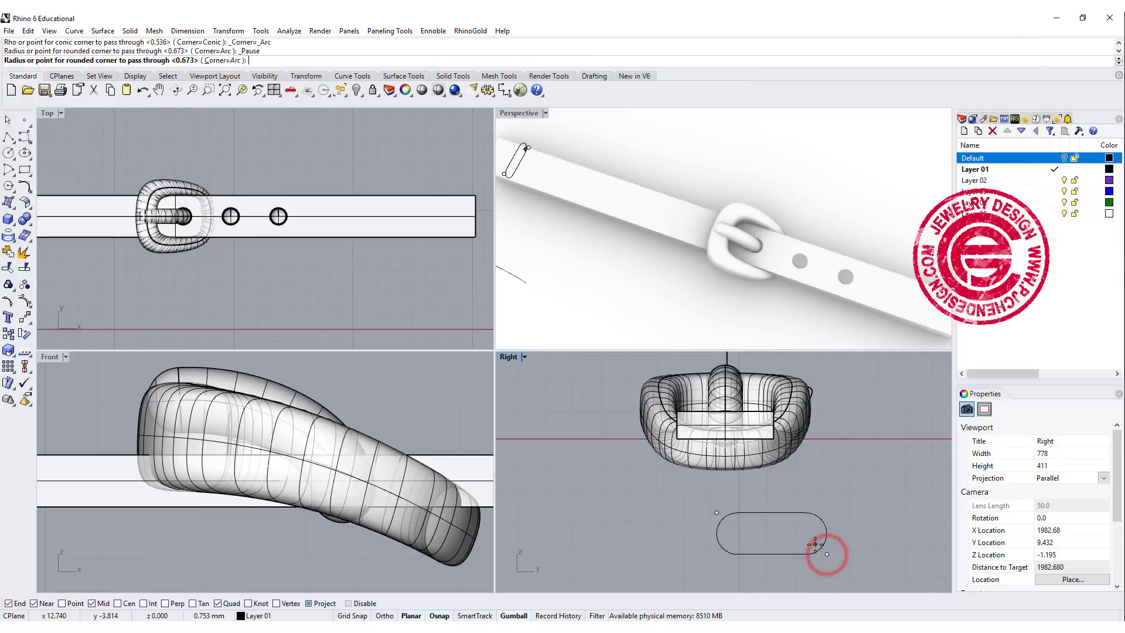
pyautogui.click(224, 60)
pyautogui.click(797, 527)
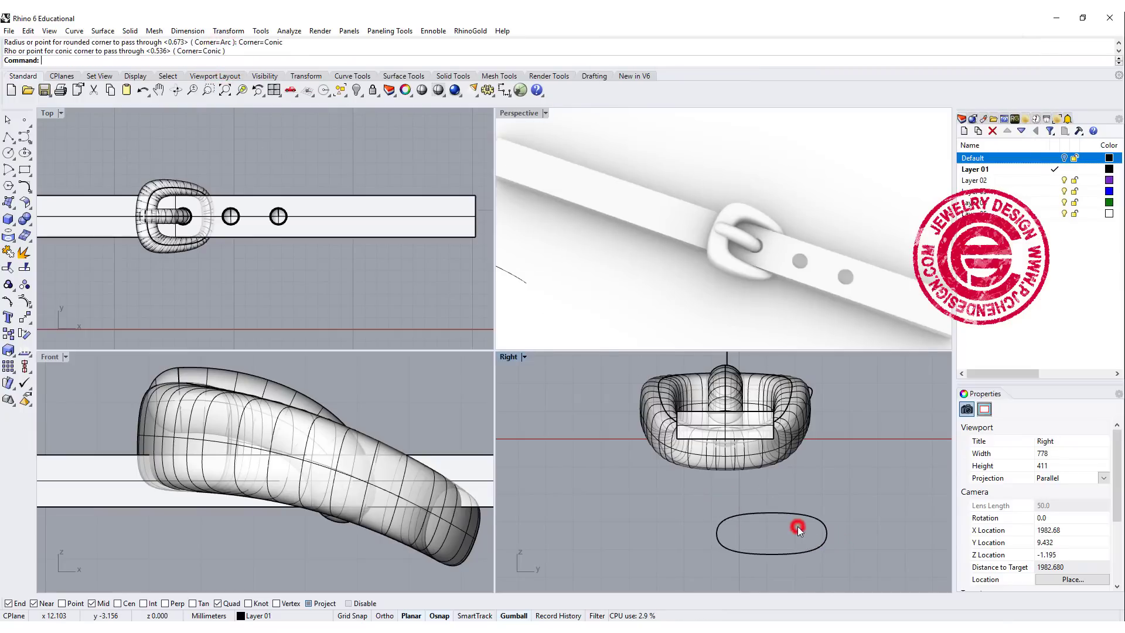
# Move the conic rounded rectangle up so it surrounds the strap inside the buckle
pyautogui.moveTo(799, 526); pyautogui.dragTo(758, 501, button='right')
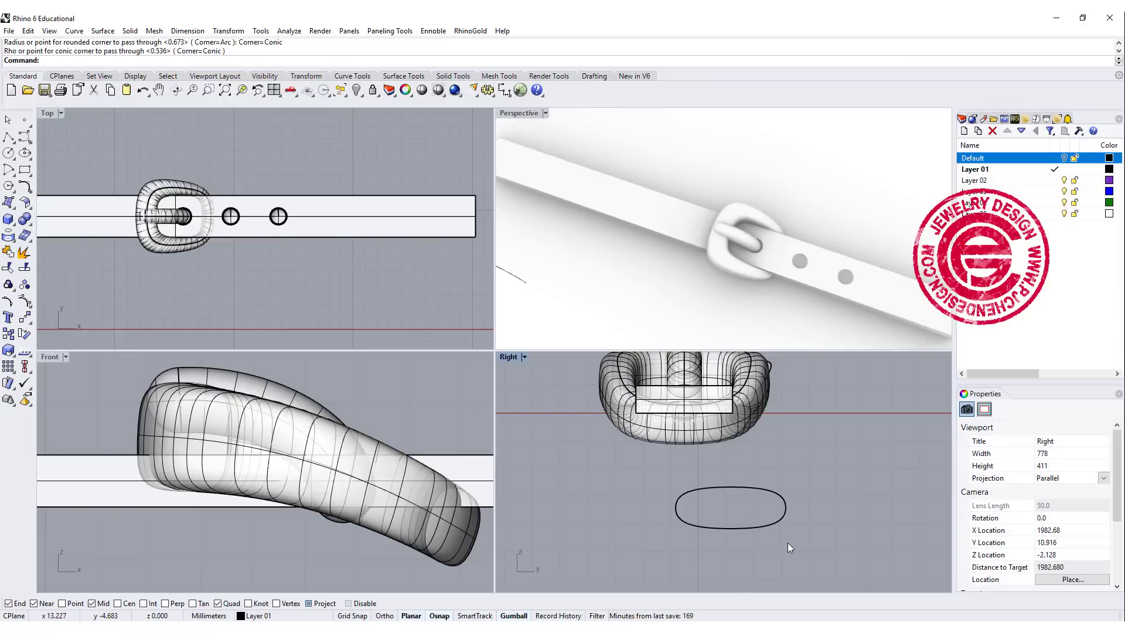
pyautogui.click(787, 511)
pyautogui.moveTo(785, 511); pyautogui.dragTo(771, 528, button='right')
pyautogui.moveTo(771, 528); pyautogui.dragTo(726, 423)
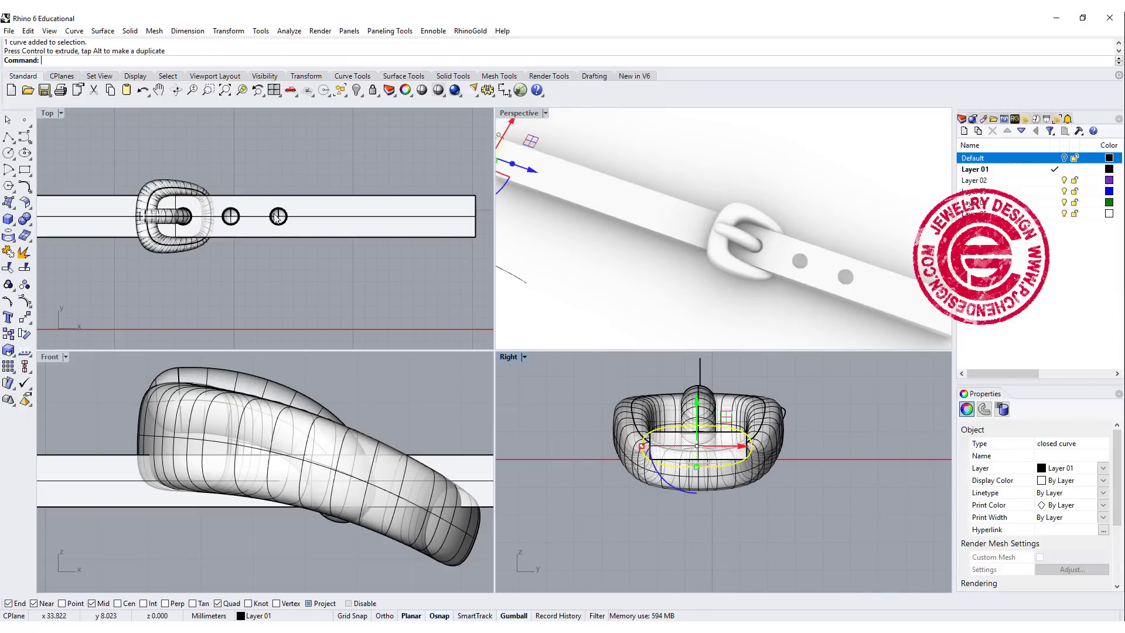
pyautogui.scroll(-3, 329, 223)
# Draw a tiny arc-cornered rounded rectangle beside the strap's end in the Top view
pyautogui.moveTo(328, 223); pyautogui.dragTo(337, 242, button='right')
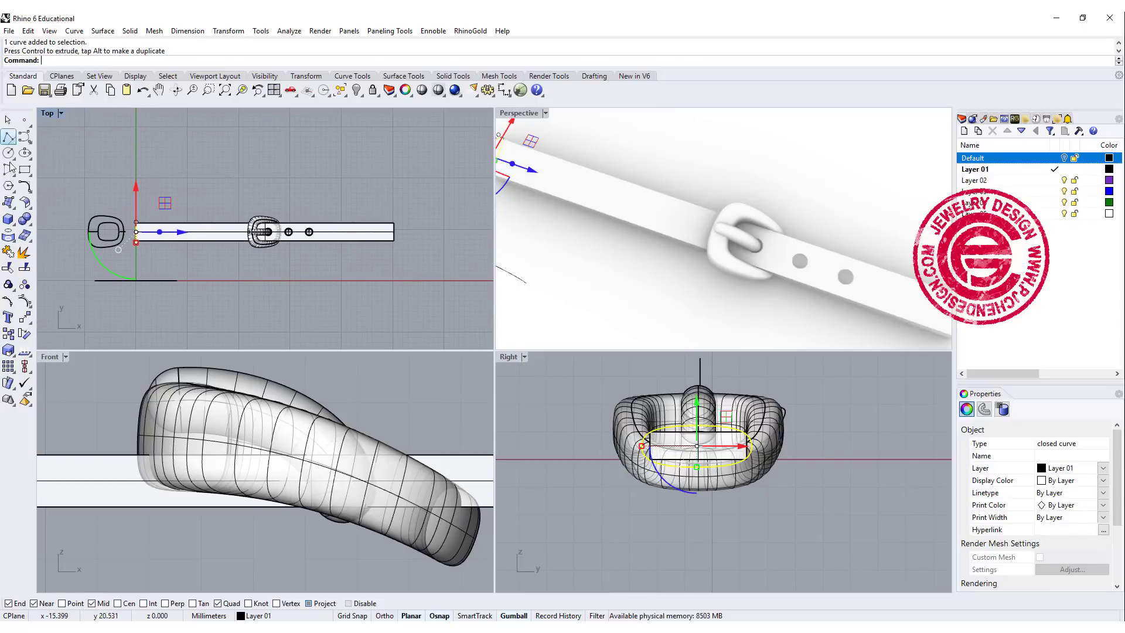
pyautogui.rightClick(644, 489)
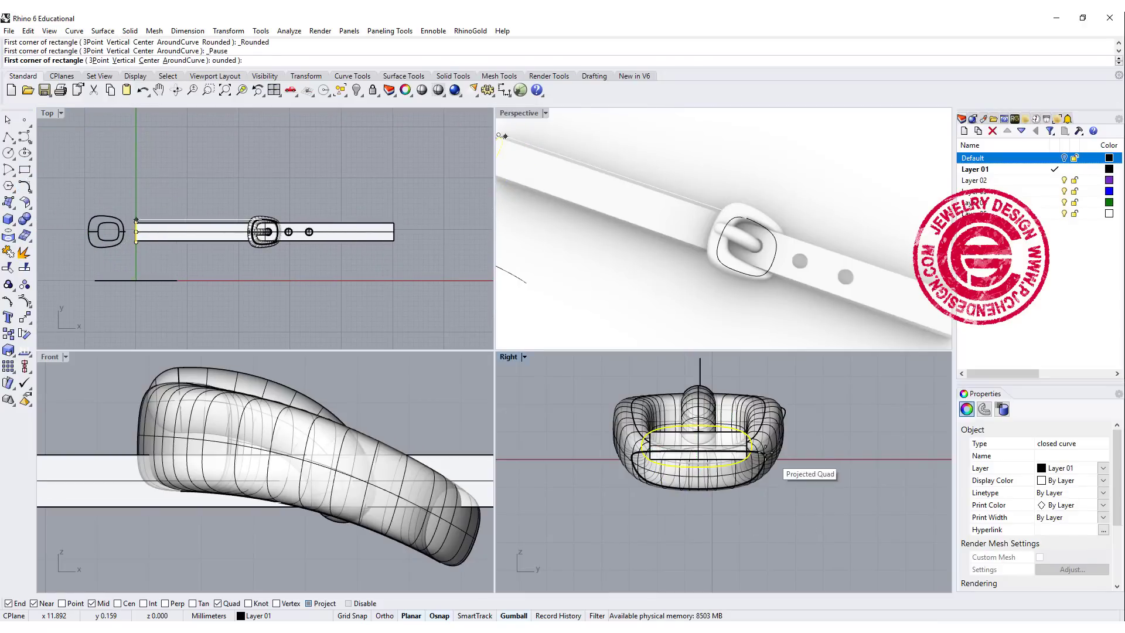
pyautogui.scroll(2, 233, 216)
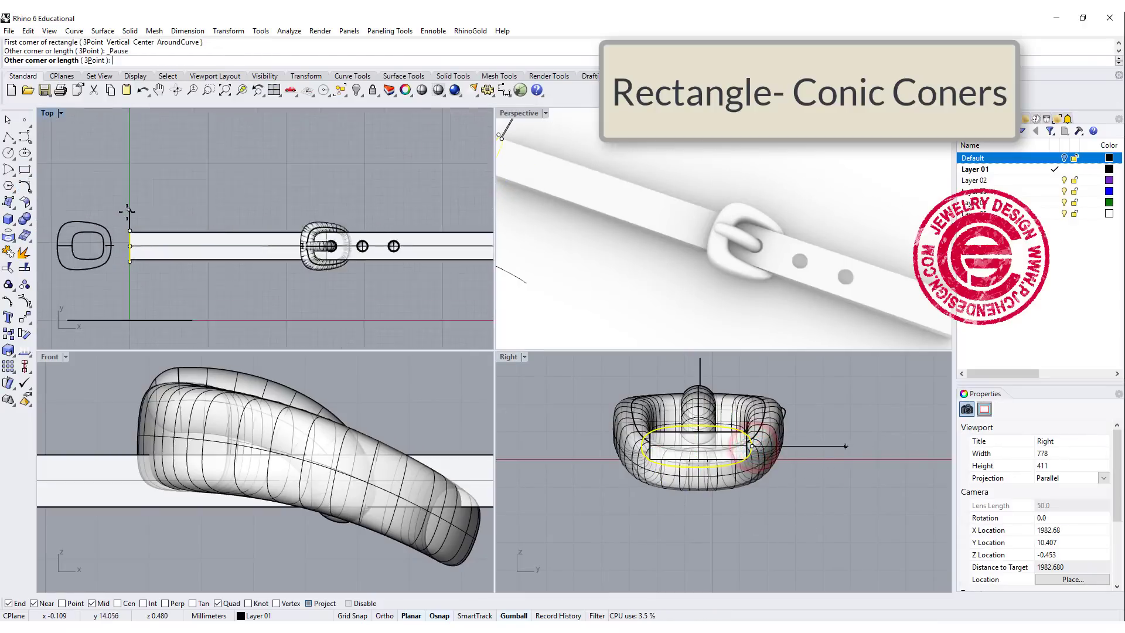
pyautogui.scroll(2, 237, 214)
pyautogui.scroll(2, 225, 216)
pyautogui.scroll(1, 224, 215)
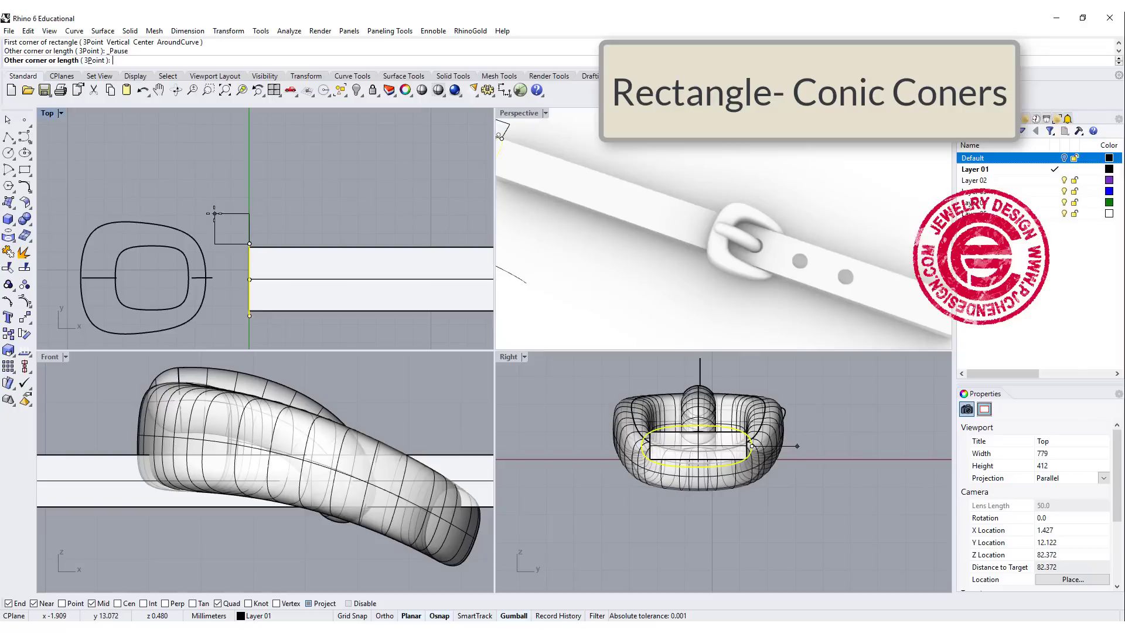
pyautogui.click(214, 214)
pyautogui.click(216, 217)
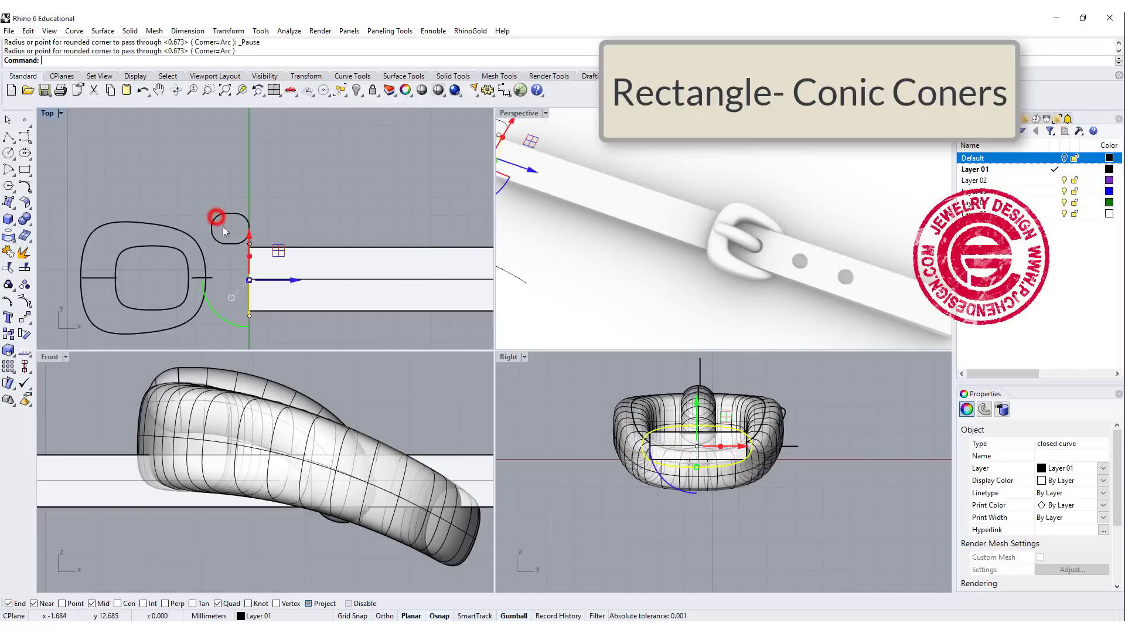
pyautogui.click(314, 227)
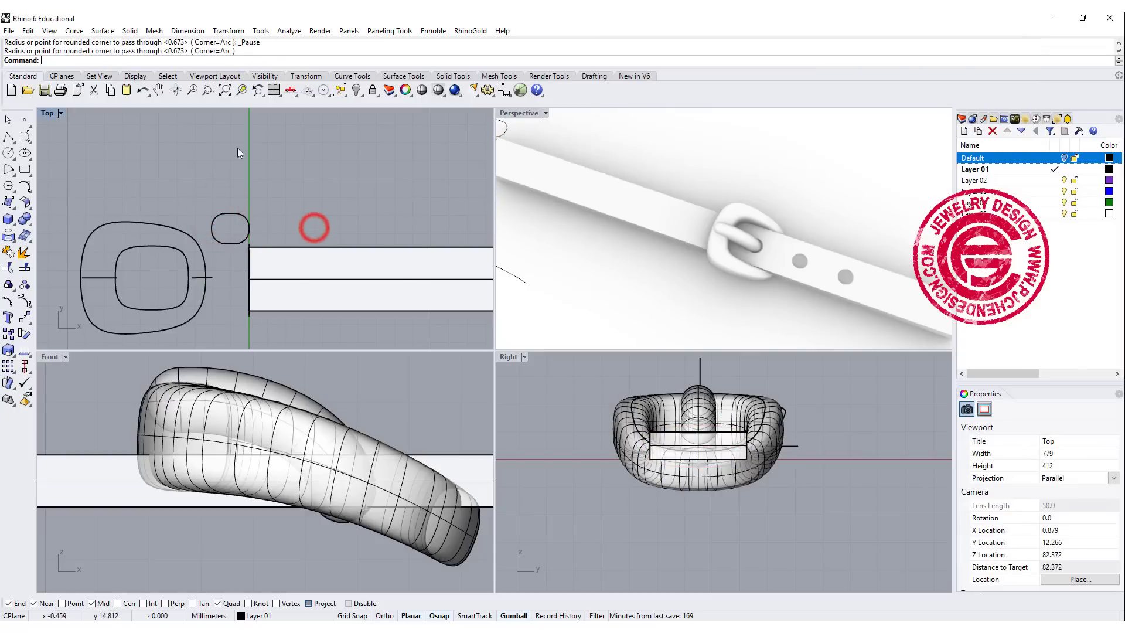
# Sweep the small rounded rectangle along the closed curve around the strap, forming a keeper ring
pyautogui.click(103, 31)
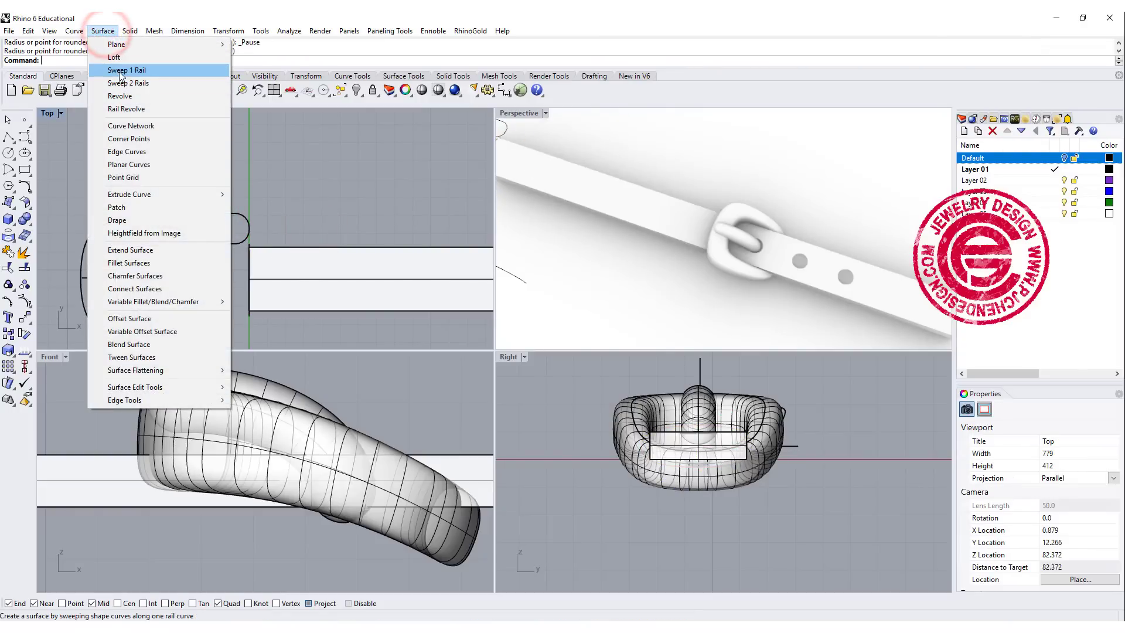
pyautogui.click(119, 72)
pyautogui.click(249, 254)
pyautogui.click(249, 230)
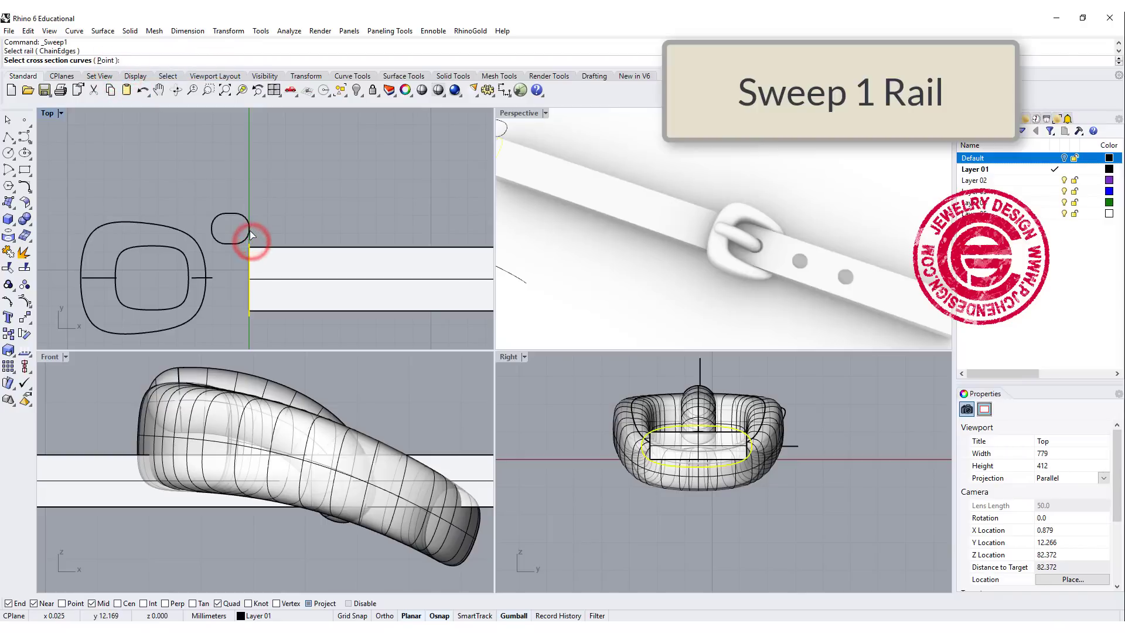
pyautogui.press('Return')
pyautogui.press('Return')
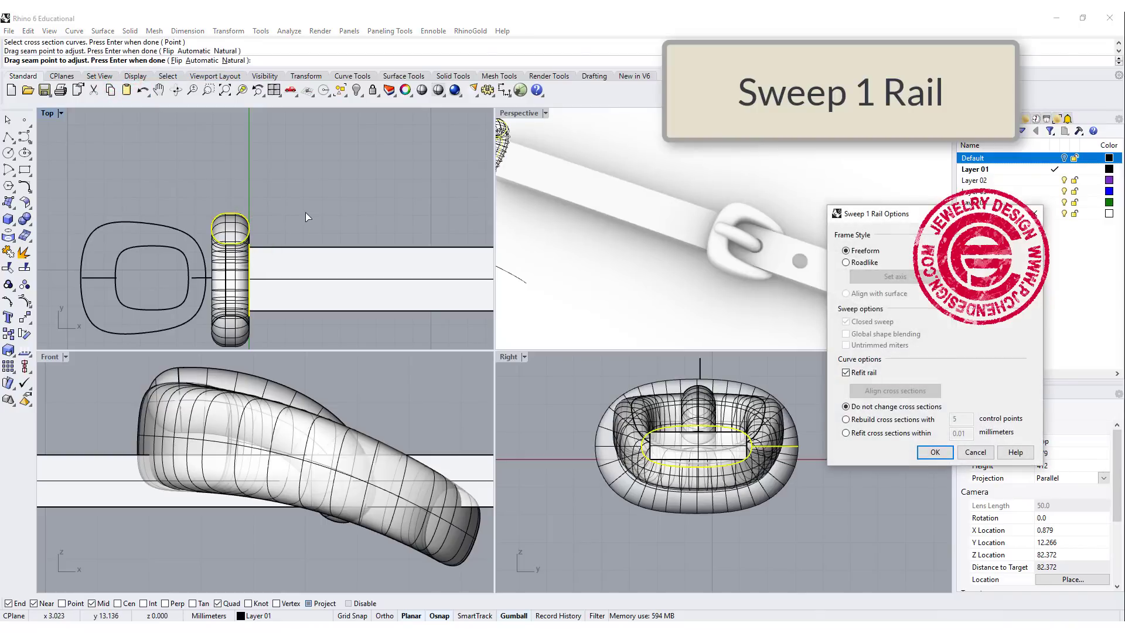
pyautogui.click(934, 453)
pyautogui.scroll(-3, 704, 208)
pyautogui.scroll(4, 564, 208)
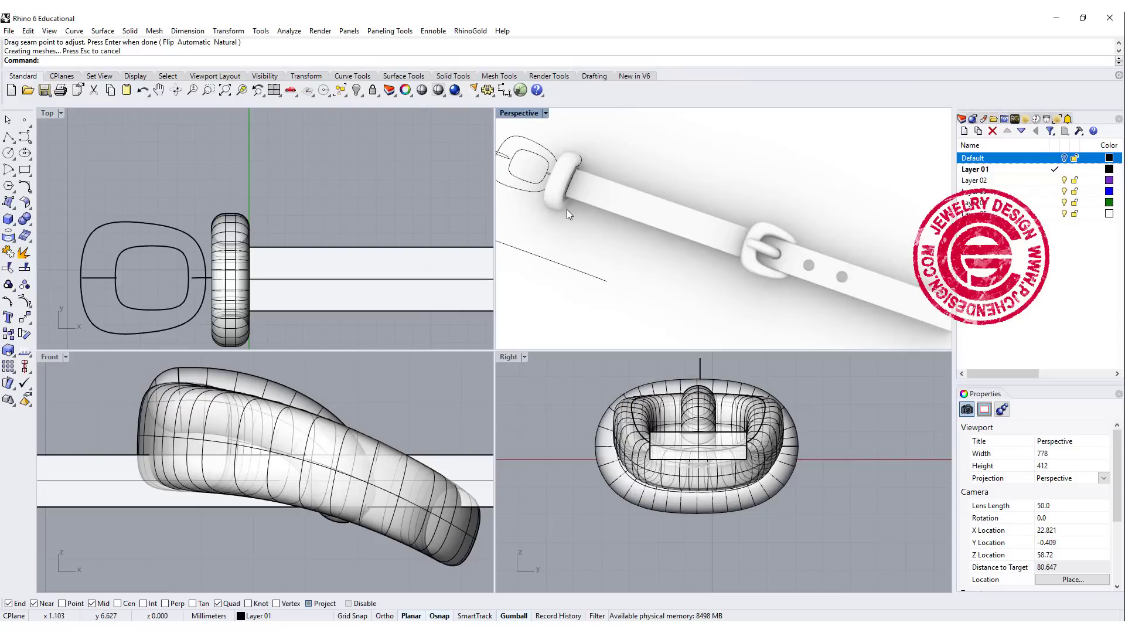
# Slide the keeper ring along the strap past the buckle and shrink it to fit
pyautogui.click(563, 208)
pyautogui.scroll(-2, 264, 229)
pyautogui.scroll(-2, 186, 244)
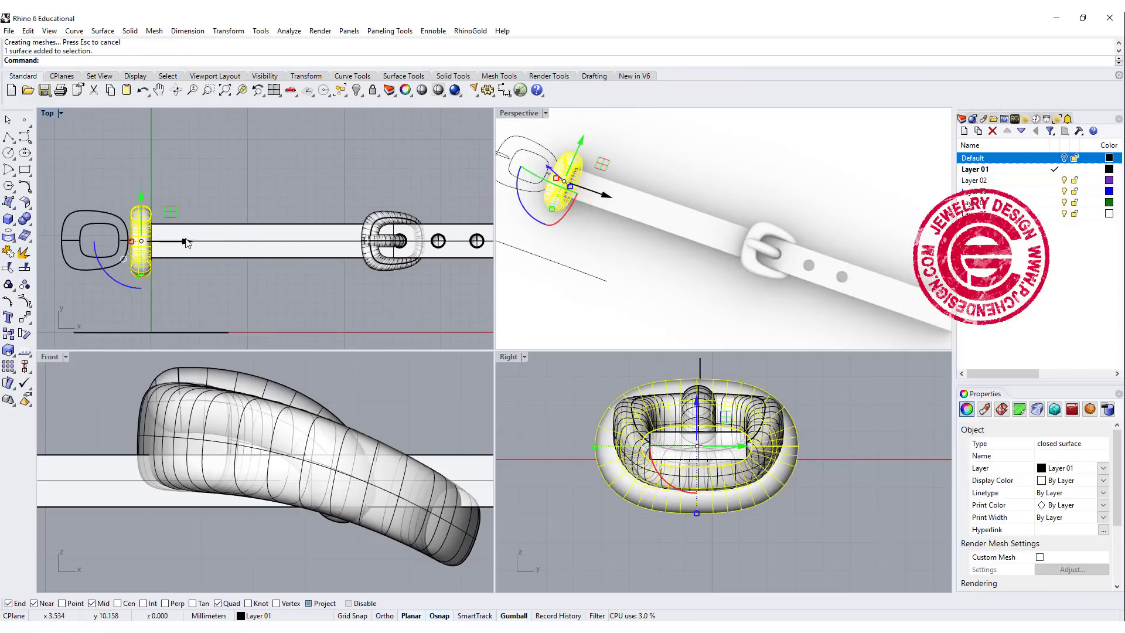
pyautogui.moveTo(187, 244); pyautogui.dragTo(413, 259)
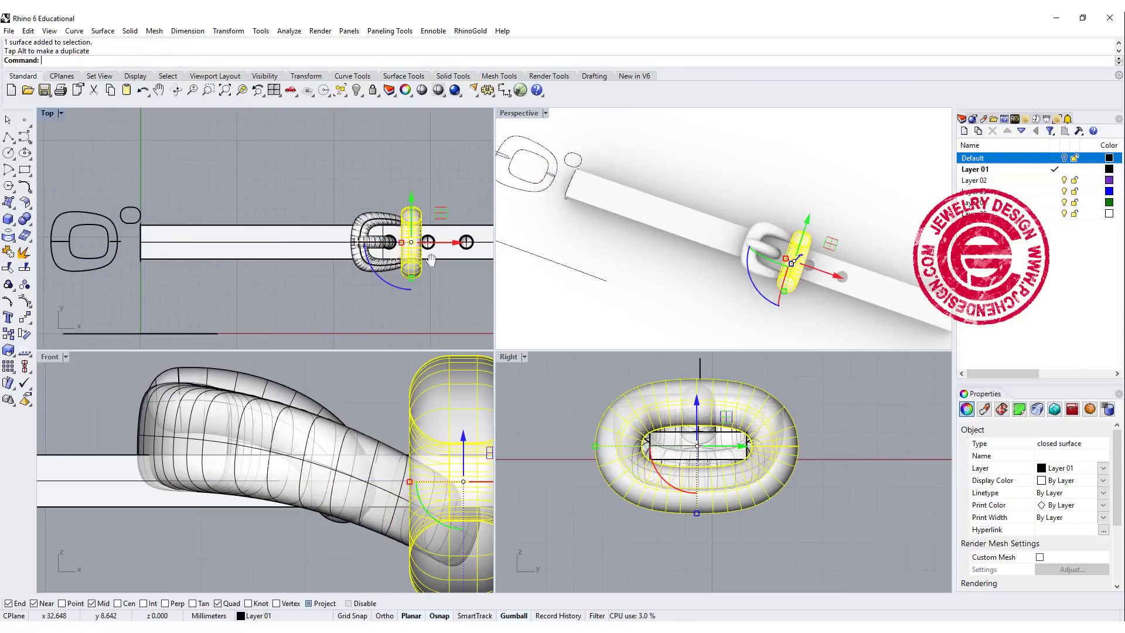
pyautogui.moveTo(411, 260); pyautogui.dragTo(332, 271, button='right')
pyautogui.moveTo(365, 260); pyautogui.dragTo(396, 264)
pyautogui.scroll(5, 350, 295)
pyautogui.moveTo(352, 317); pyautogui.dragTo(354, 300)
pyautogui.click(397, 321)
# Orbit the perspective view to inspect the keeper ring on the belt
pyautogui.moveTo(703, 220); pyautogui.dragTo(759, 150, button='right')
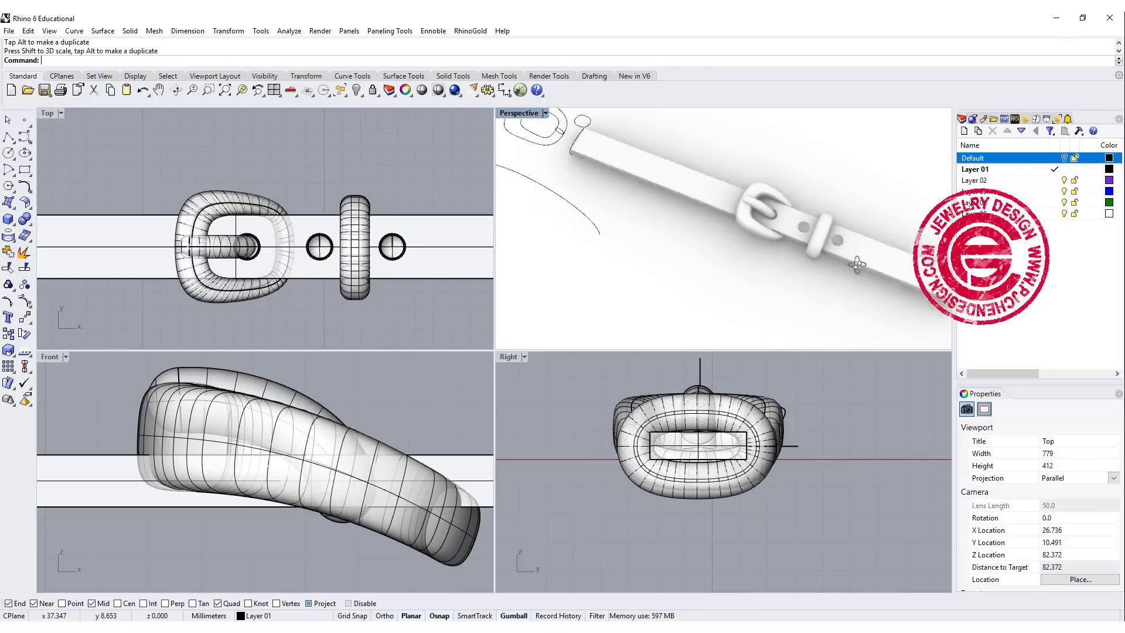
pyautogui.moveTo(721, 462); pyautogui.dragTo(722, 484, button='right')
pyautogui.click(701, 437)
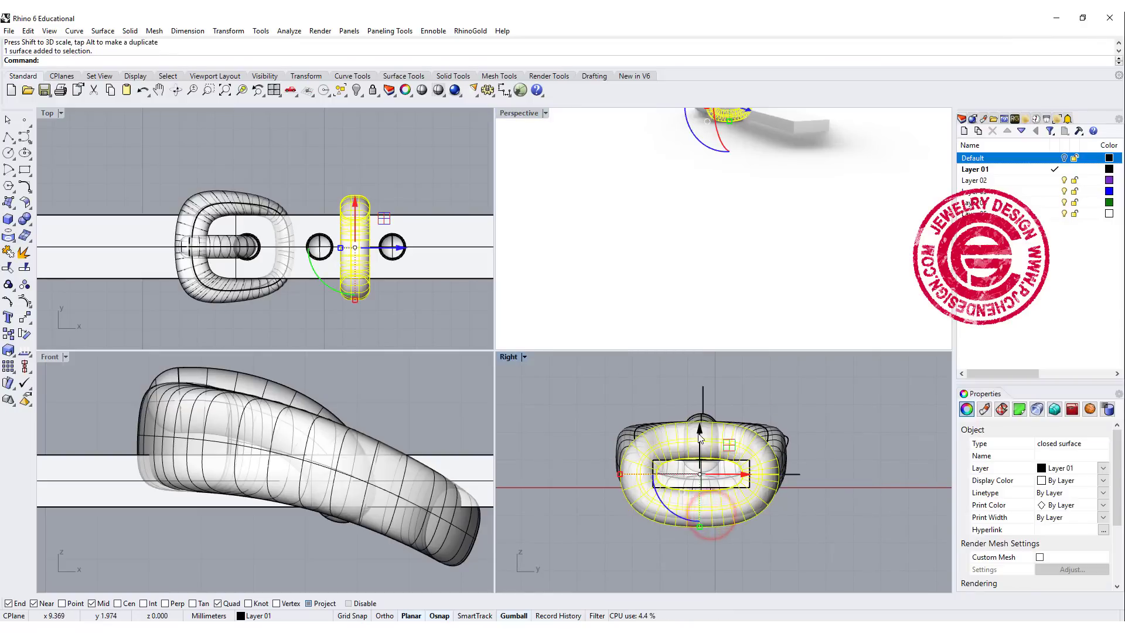
pyautogui.scroll(4, 647, 487)
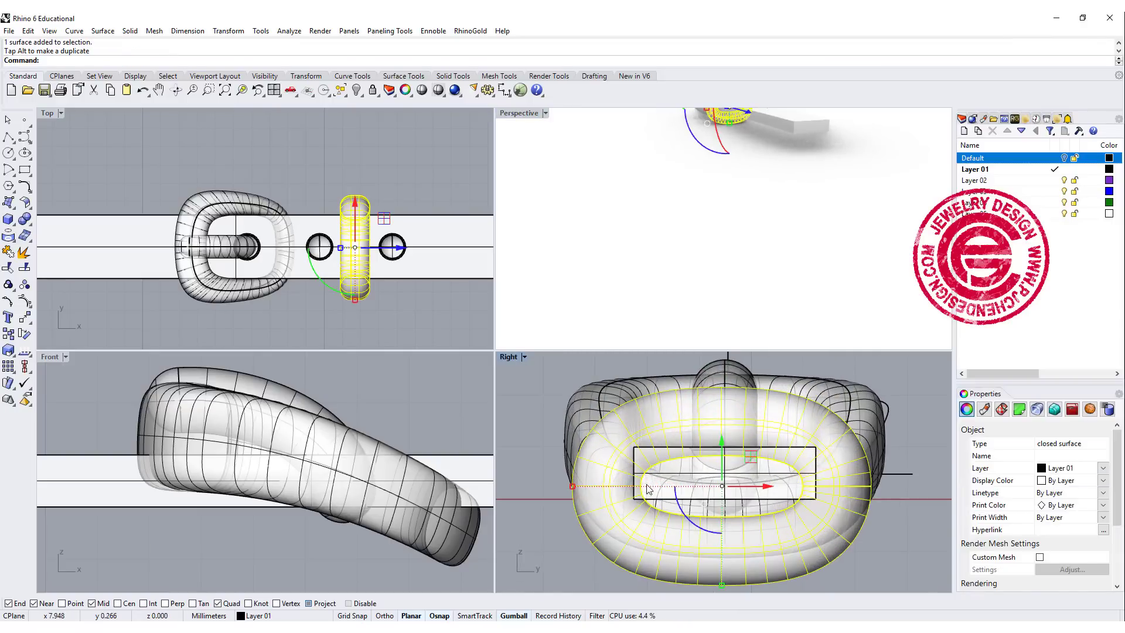
pyautogui.click(427, 185)
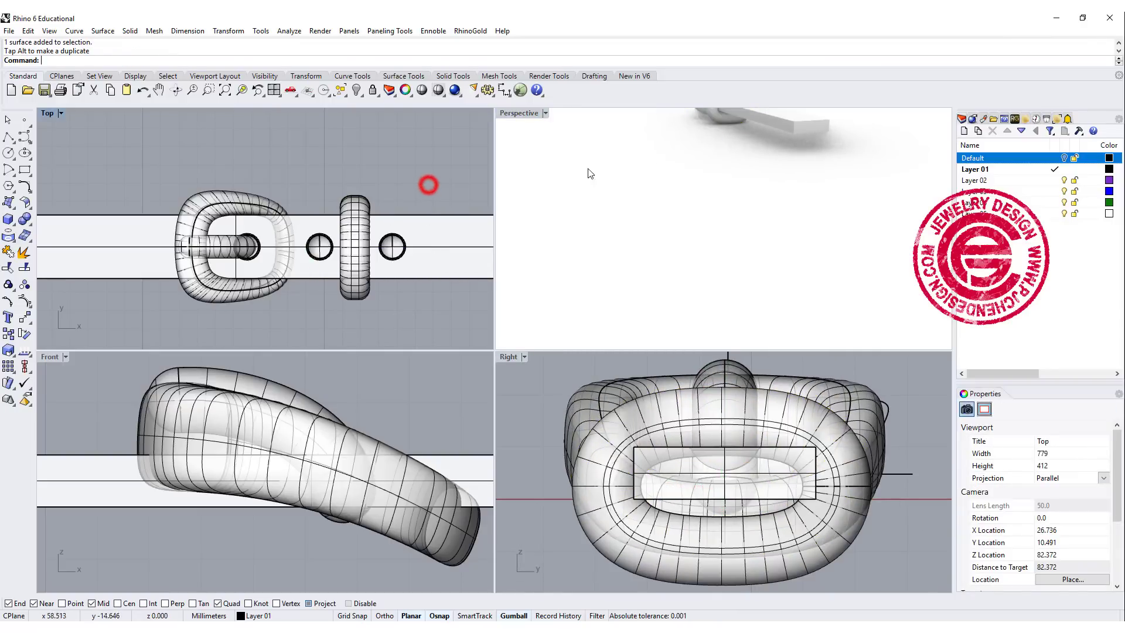
pyautogui.moveTo(677, 174); pyautogui.dragTo(792, 283, button='right')
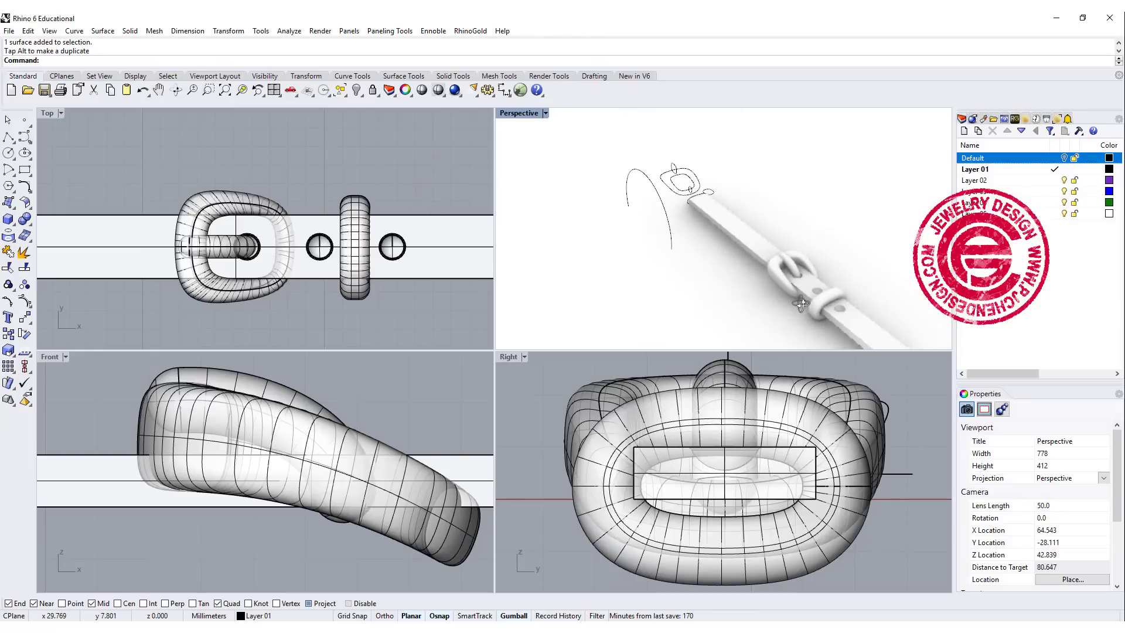
pyautogui.moveTo(793, 284); pyautogui.dragTo(623, 244, button='right')
pyautogui.click(626, 242)
pyautogui.click(570, 493)
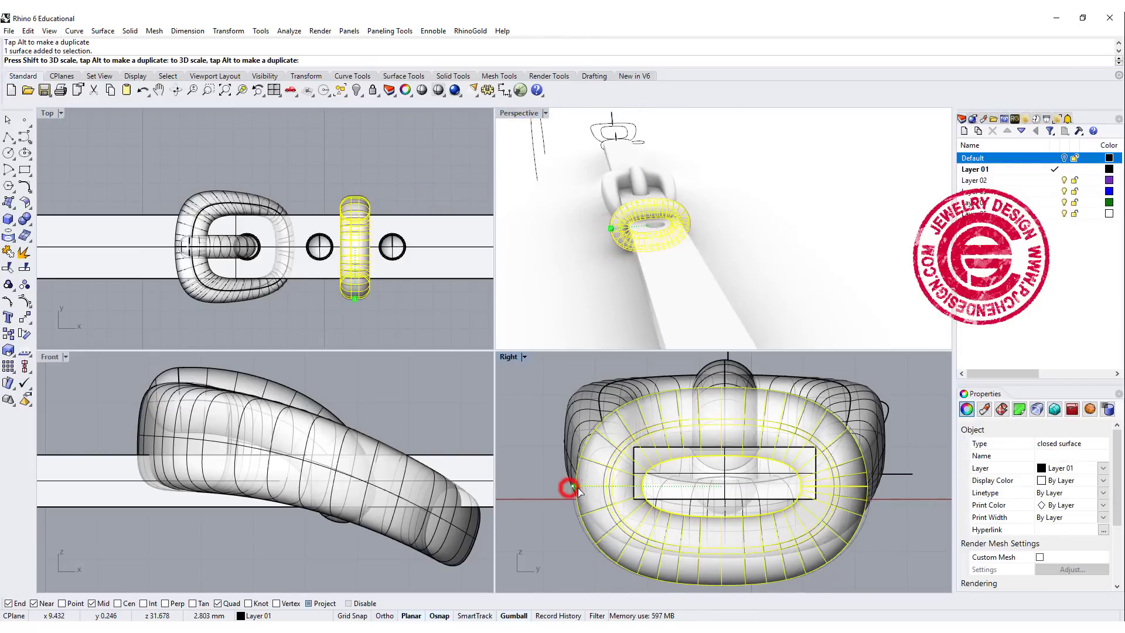
pyautogui.click(573, 486)
pyautogui.click(828, 216)
pyautogui.moveTo(678, 231); pyautogui.dragTo(505, 315, button='right')
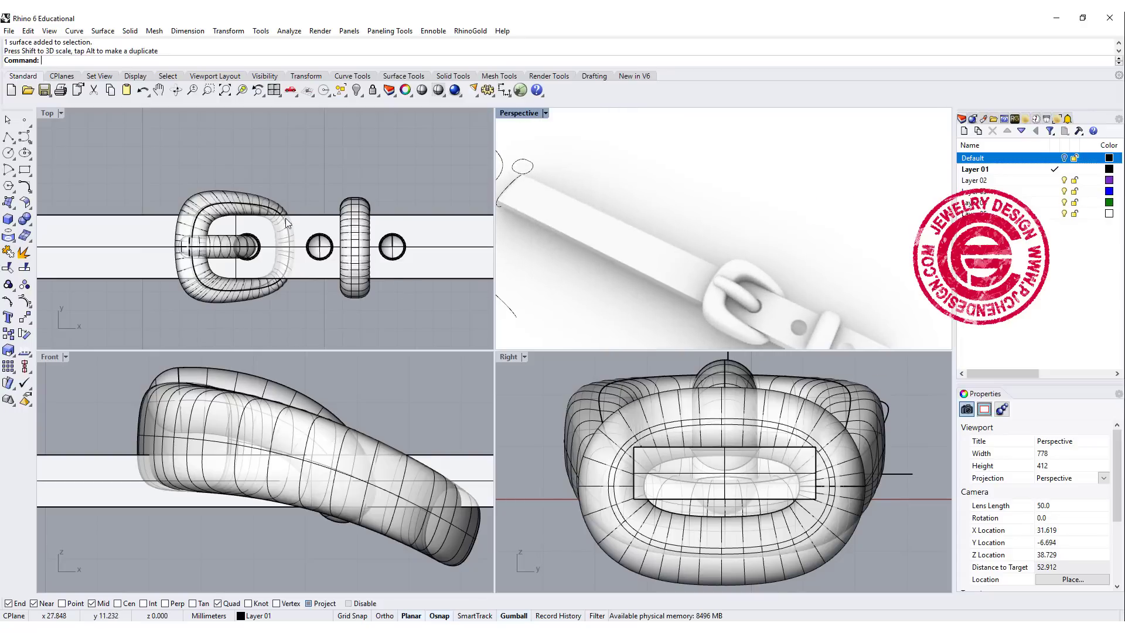
pyautogui.scroll(-2, 291, 227)
pyautogui.scroll(-2, 323, 253)
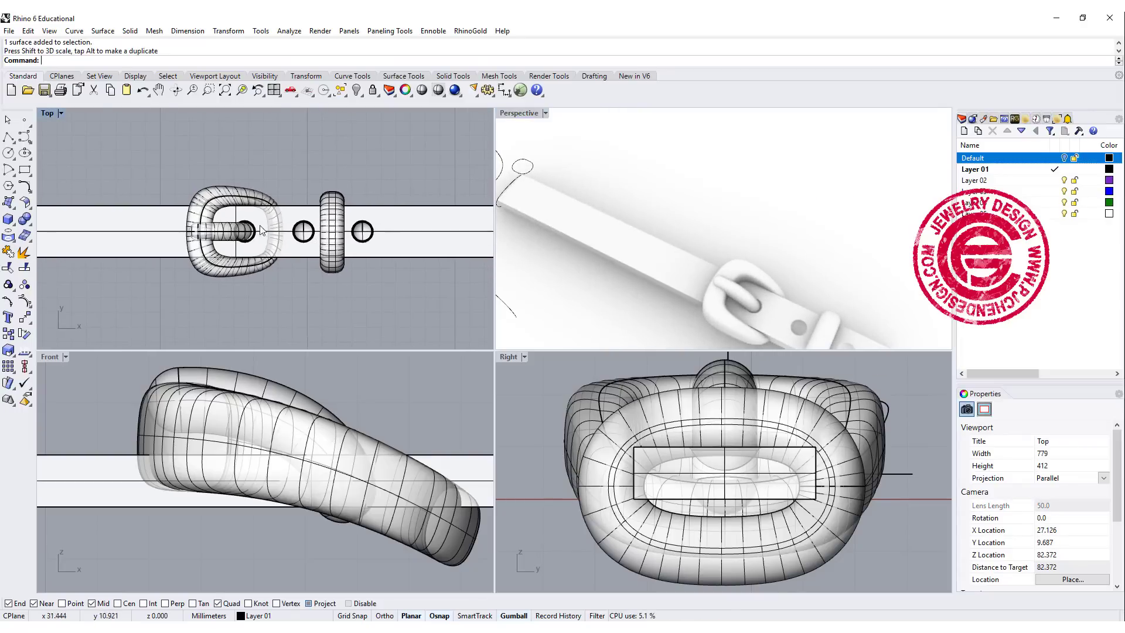
pyautogui.scroll(-2, 303, 255)
pyautogui.moveTo(669, 264); pyautogui.dragTo(759, 201, button='right')
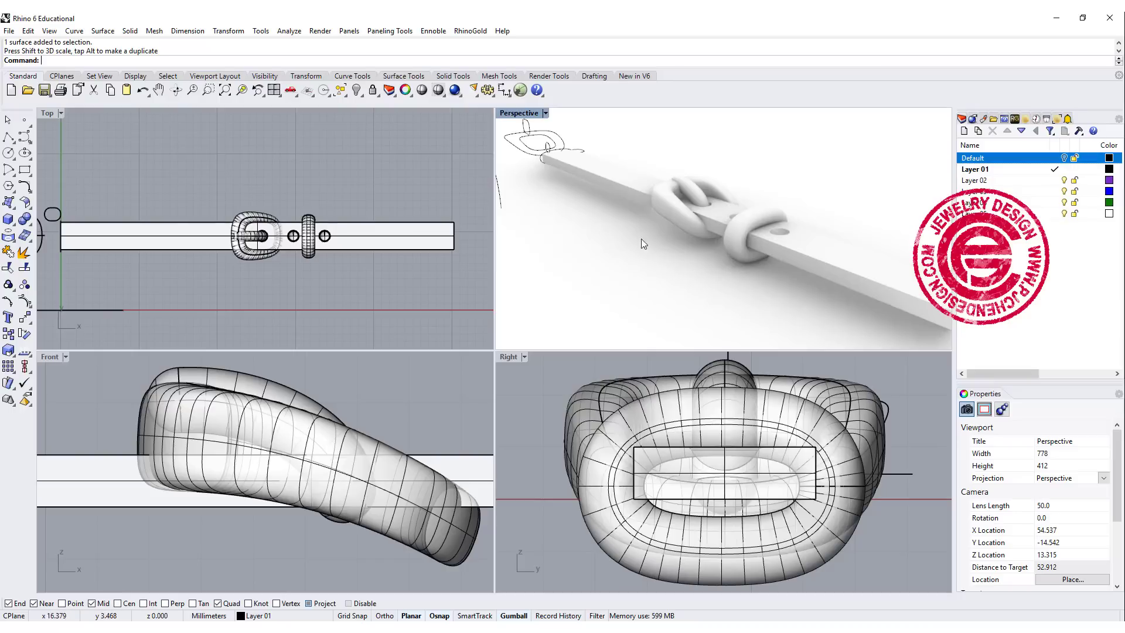
# Fillet the strap's four long edges with a 0.35 radius in the maximized Perspective view
pyautogui.doubleClick(523, 112)
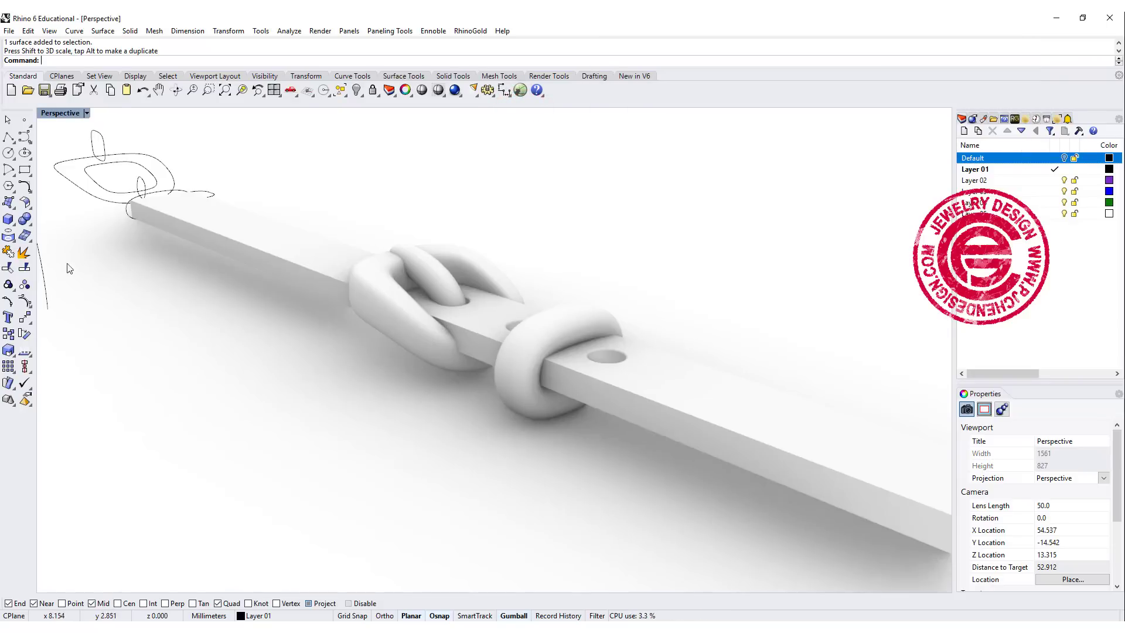
pyautogui.click(26, 223)
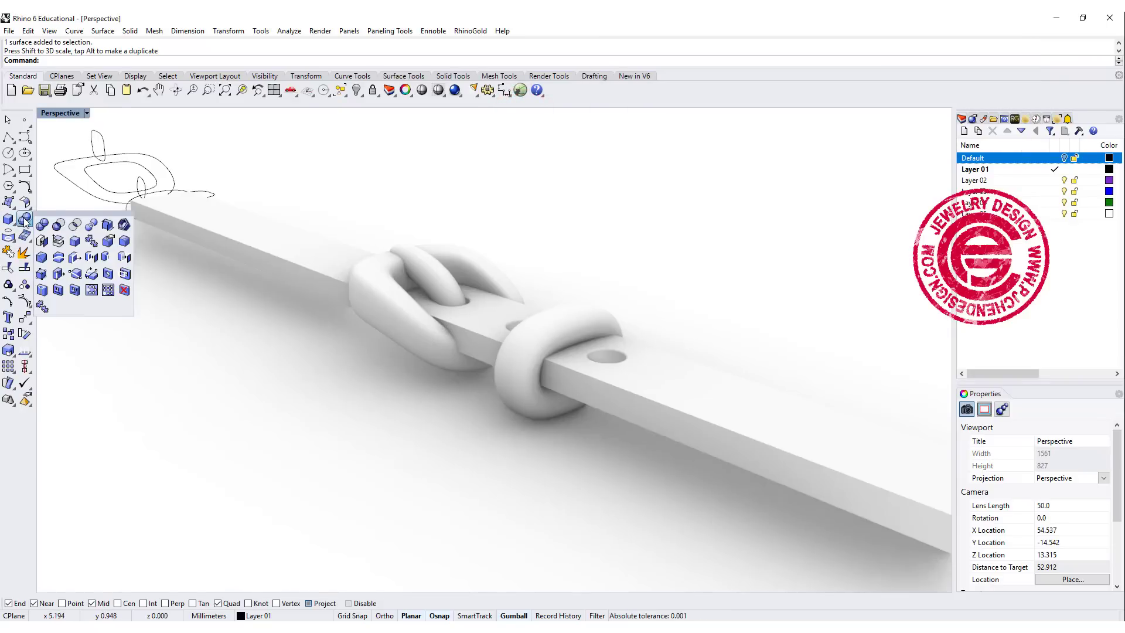
pyautogui.click(125, 244)
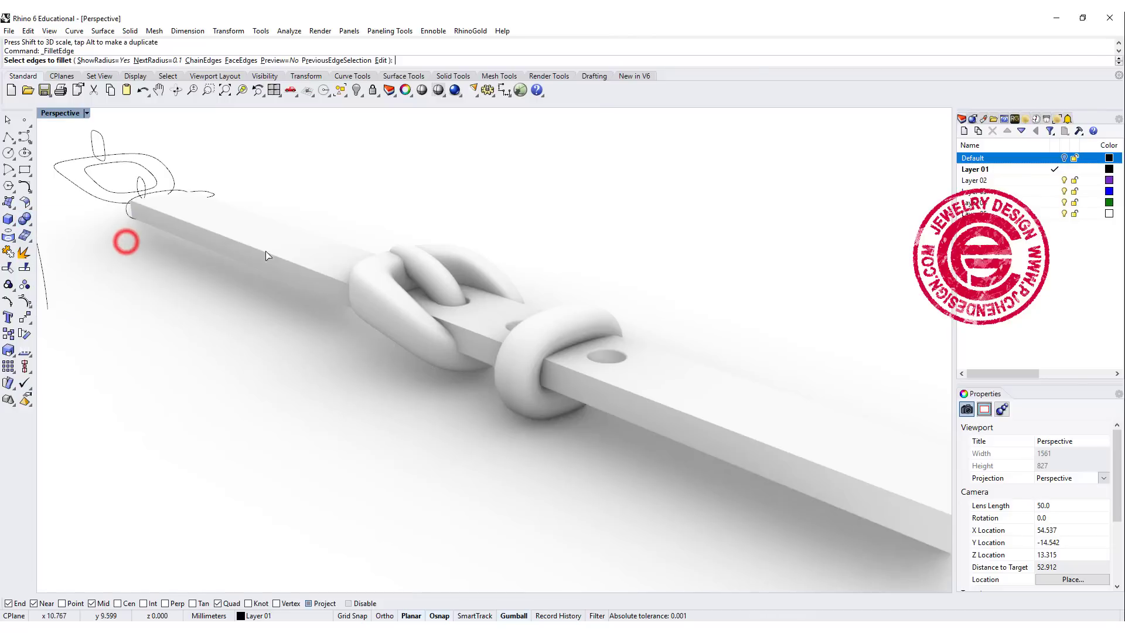
pyautogui.click(147, 61)
pyautogui.write('0.35')
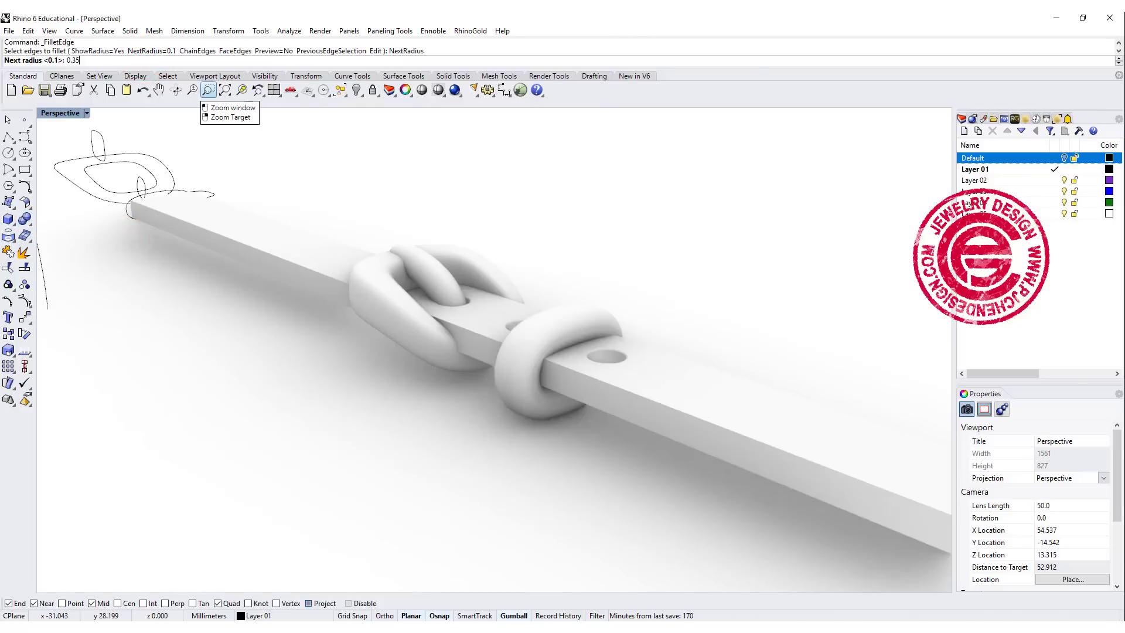
pyautogui.press('Return')
pyautogui.click(712, 423)
pyautogui.click(735, 467)
pyautogui.click(785, 419)
pyautogui.click(792, 391)
pyautogui.press('Return')
pyautogui.press('Return')
pyautogui.moveTo(773, 291); pyautogui.dragTo(687, 356, button='right')
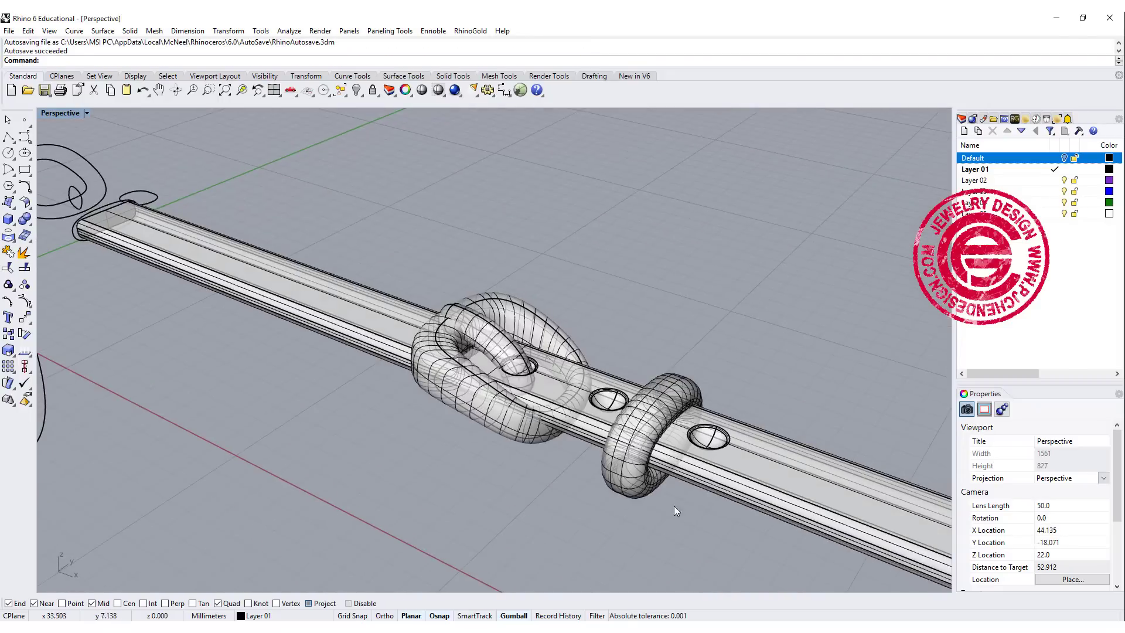
# Restore the four-view layout and align the parts' horizontal centers
pyautogui.hotkey('ctrl', 'm')
pyautogui.click(382, 301)
pyautogui.hotkey('ctrl', 'a')
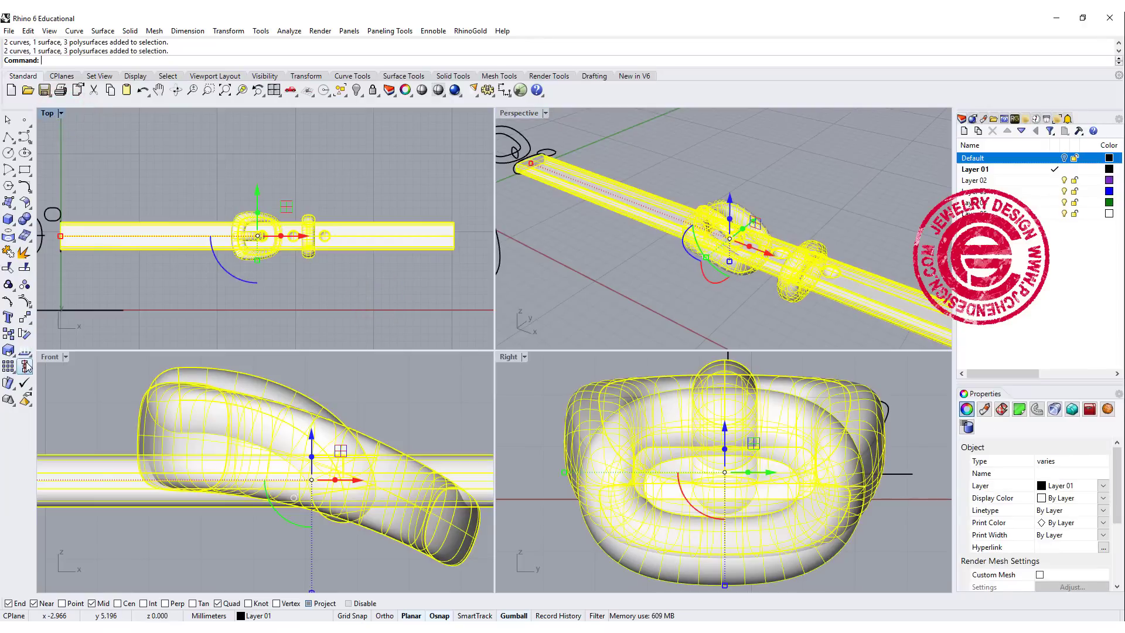
pyautogui.click(25, 367)
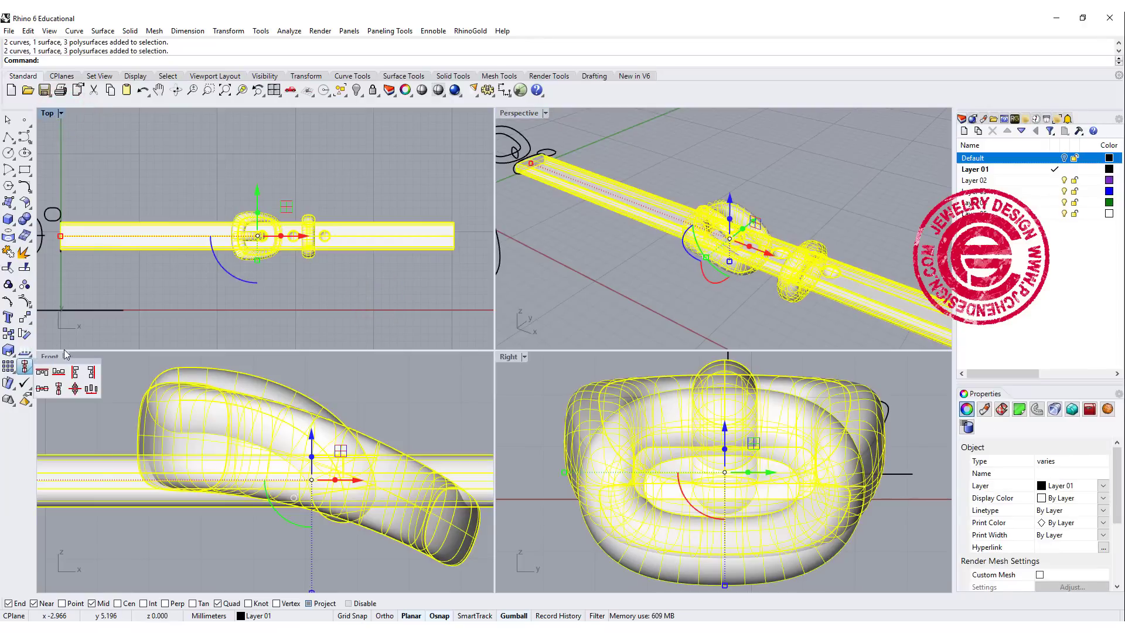
pyautogui.click(43, 389)
pyautogui.click(272, 220)
pyautogui.click(308, 159)
# Boolean-union the strap, buckle and keeper into one solid
pyautogui.moveTo(338, 284); pyautogui.dragTo(196, 199)
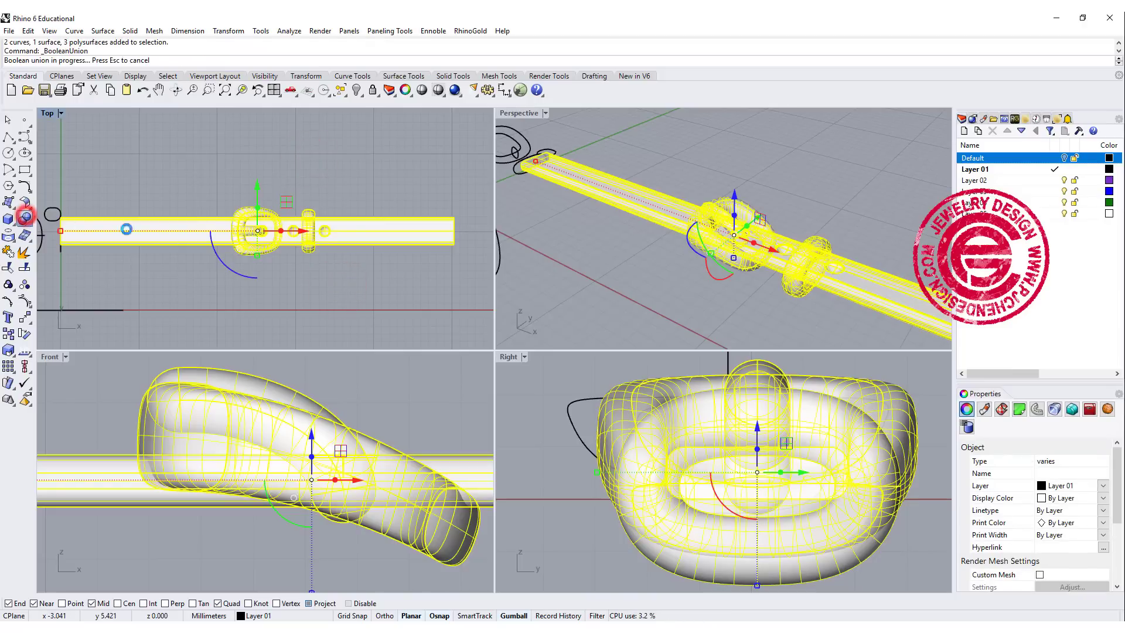
pyautogui.click(281, 154)
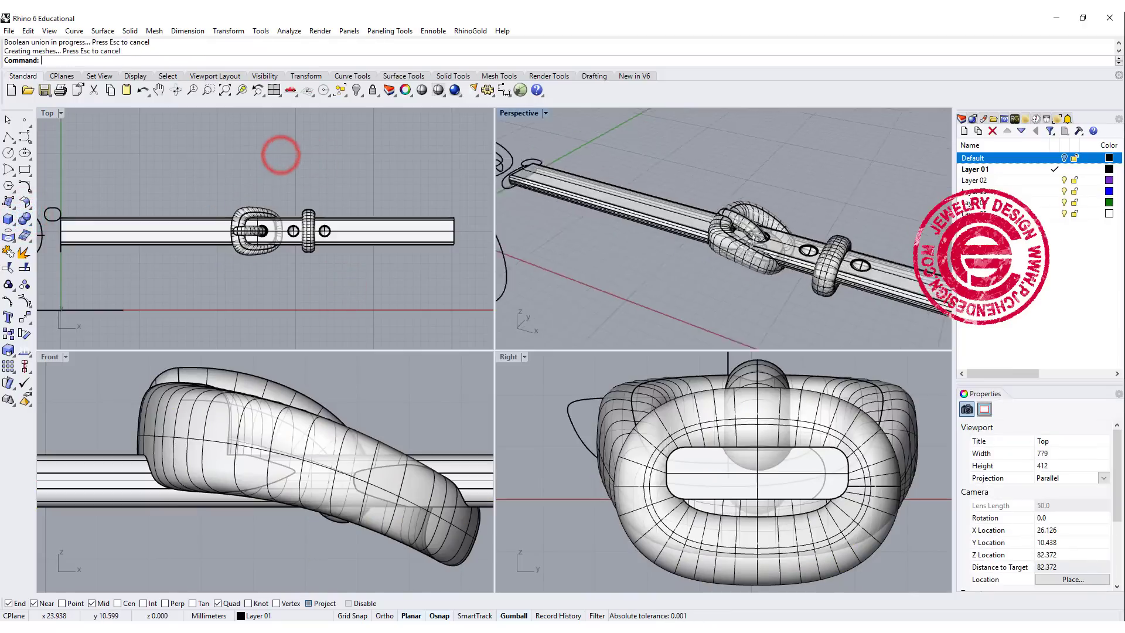
pyautogui.moveTo(756, 243); pyautogui.dragTo(782, 243, button='right')
pyautogui.scroll(-2, 144, 189)
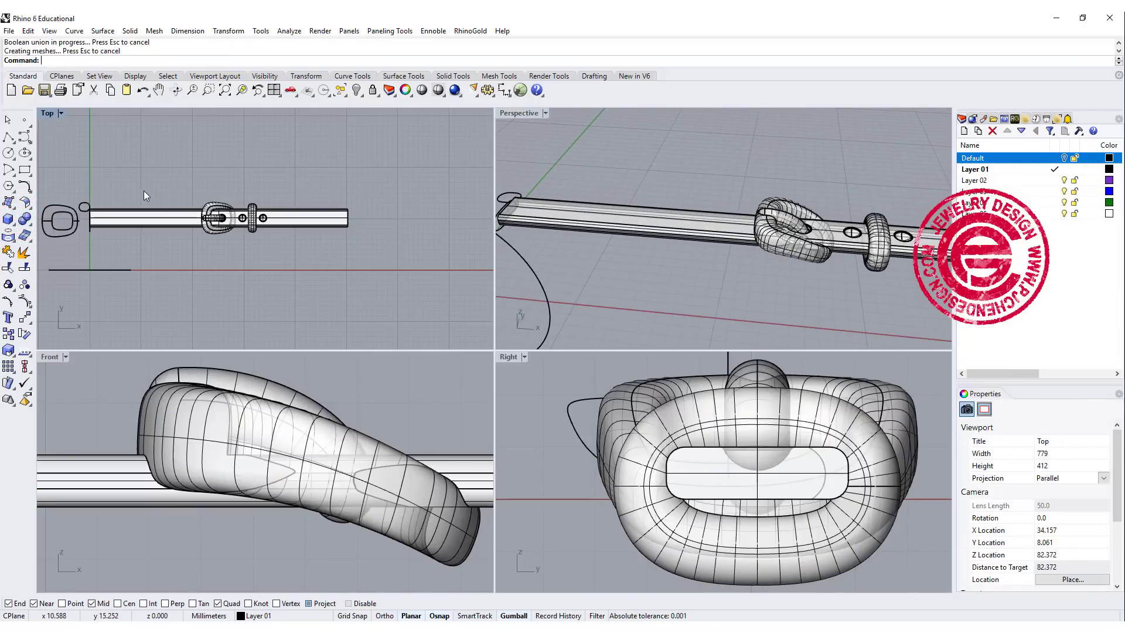
pyautogui.scroll(-2, 143, 189)
# Draw a box beneath the strap enclosing the parts that hang below it
pyautogui.click(8, 220)
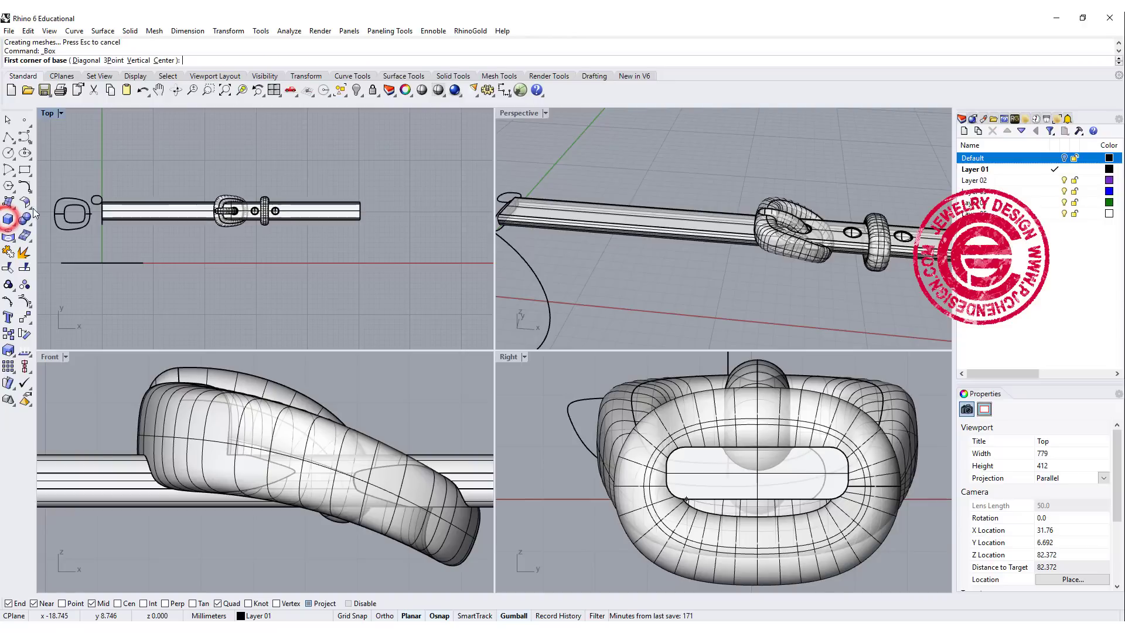
pyautogui.click(75, 146)
pyautogui.click(397, 248)
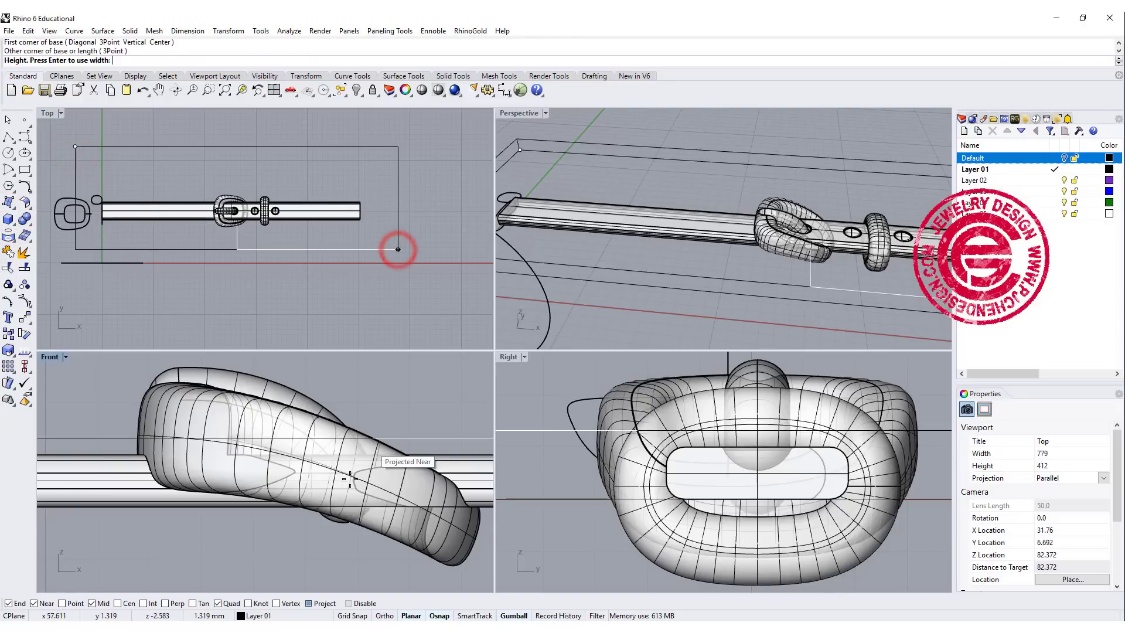
pyautogui.scroll(-2, 334, 492)
pyautogui.scroll(-2, 317, 497)
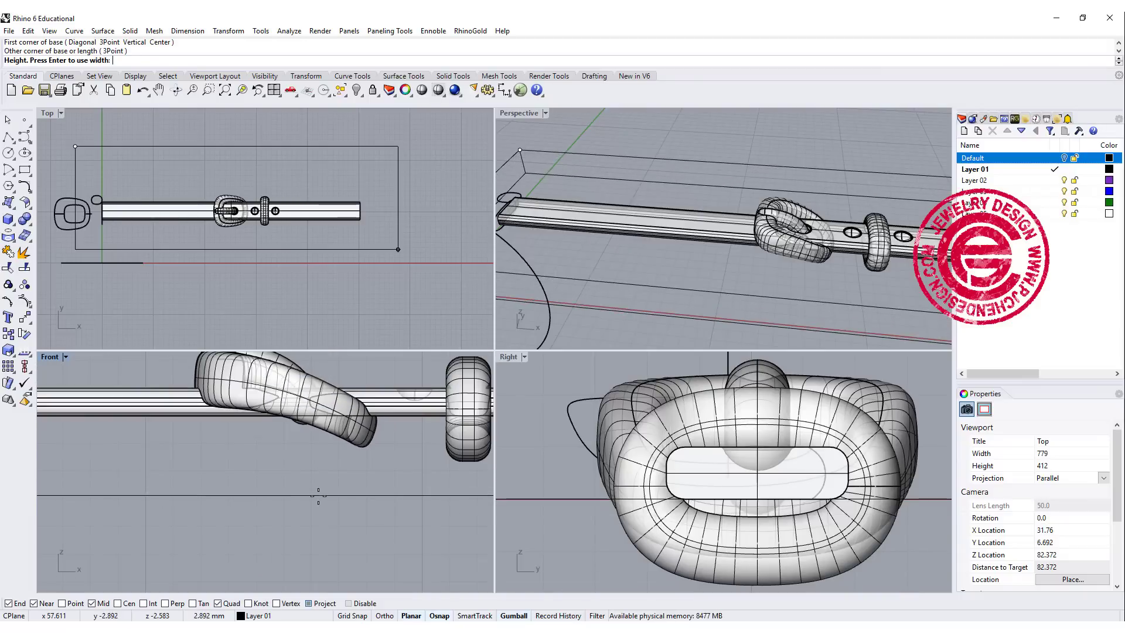
pyautogui.scroll(-2, 316, 496)
pyautogui.scroll(-2, 290, 480)
pyautogui.click(277, 487)
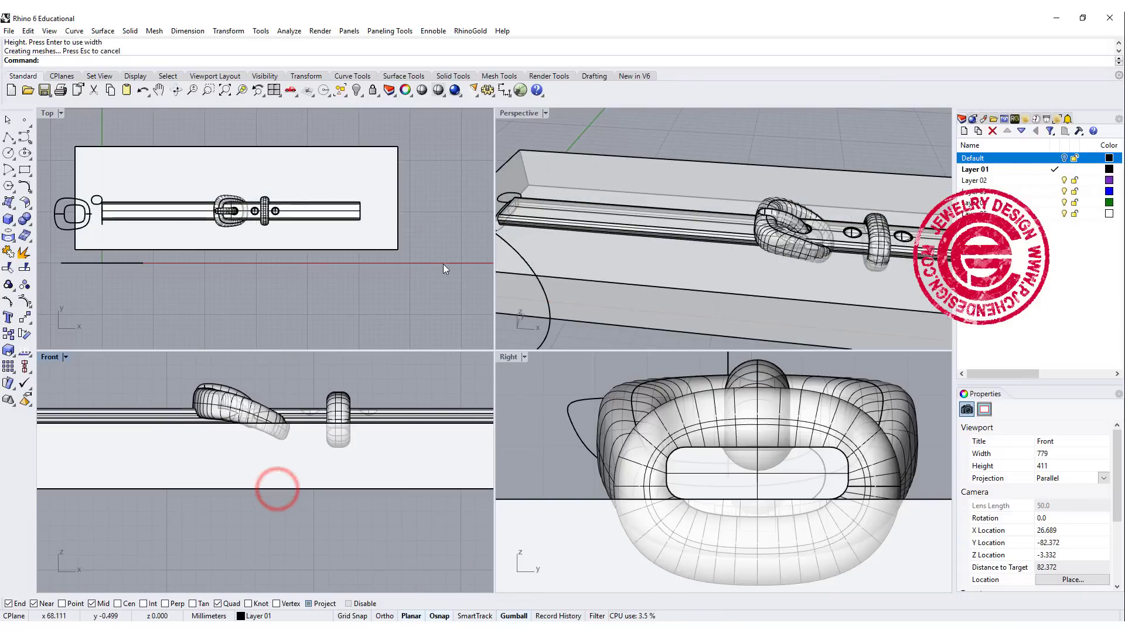
# Boolean-subtract the box from the belt, leaving a flat underside
pyautogui.click(328, 127)
pyautogui.click(25, 219)
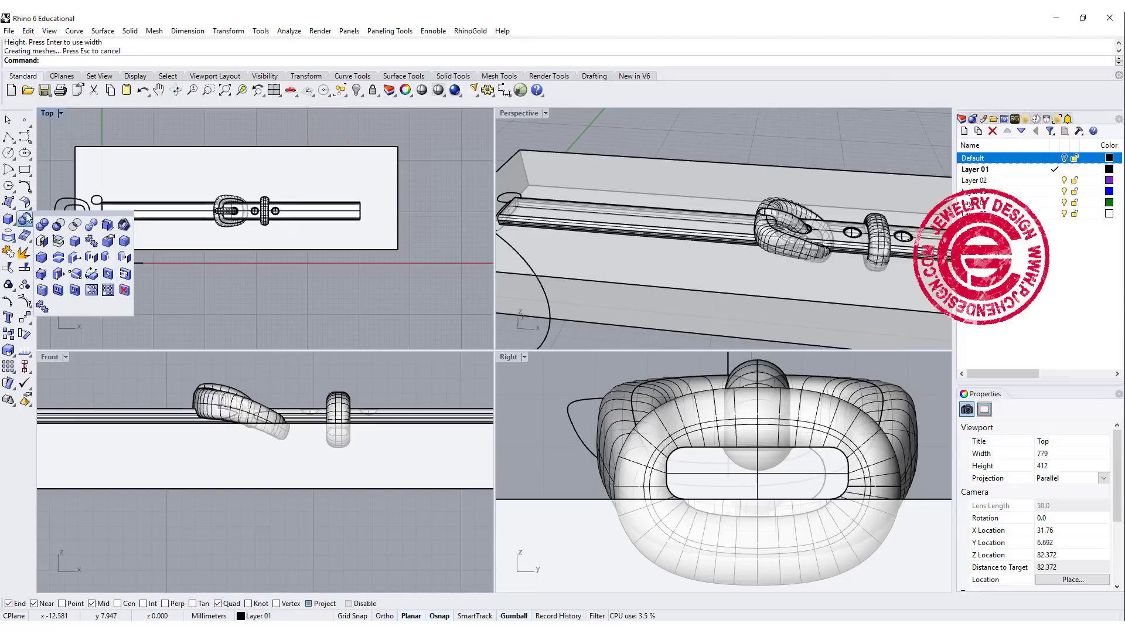
pyautogui.click(58, 225)
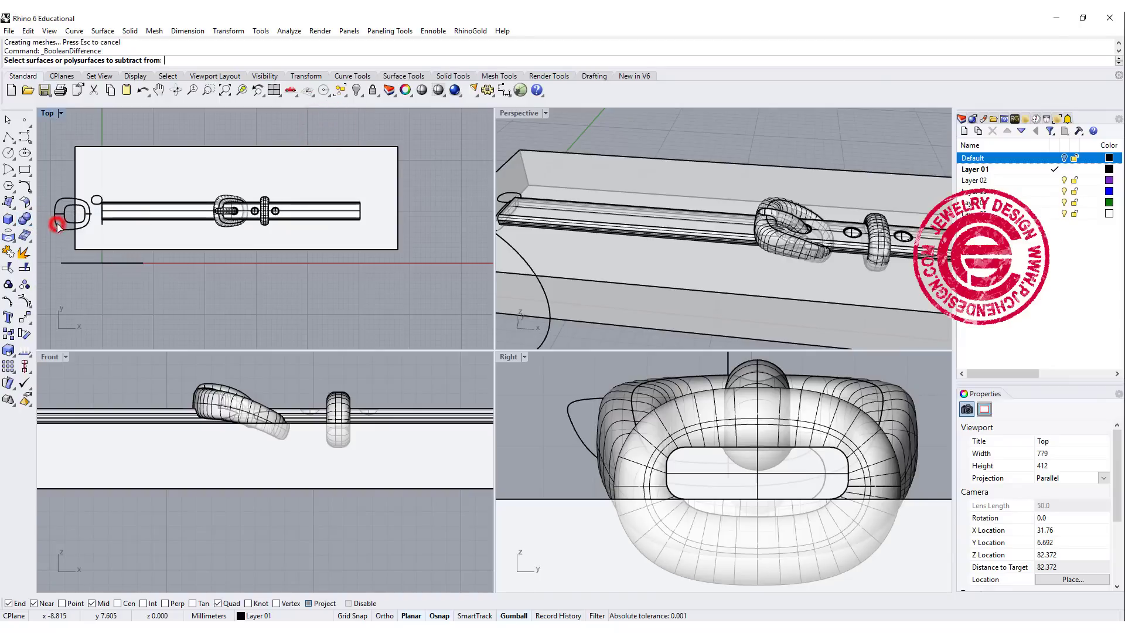
pyautogui.click(179, 209)
pyautogui.press('Return')
pyautogui.click(180, 177)
pyautogui.press('Return')
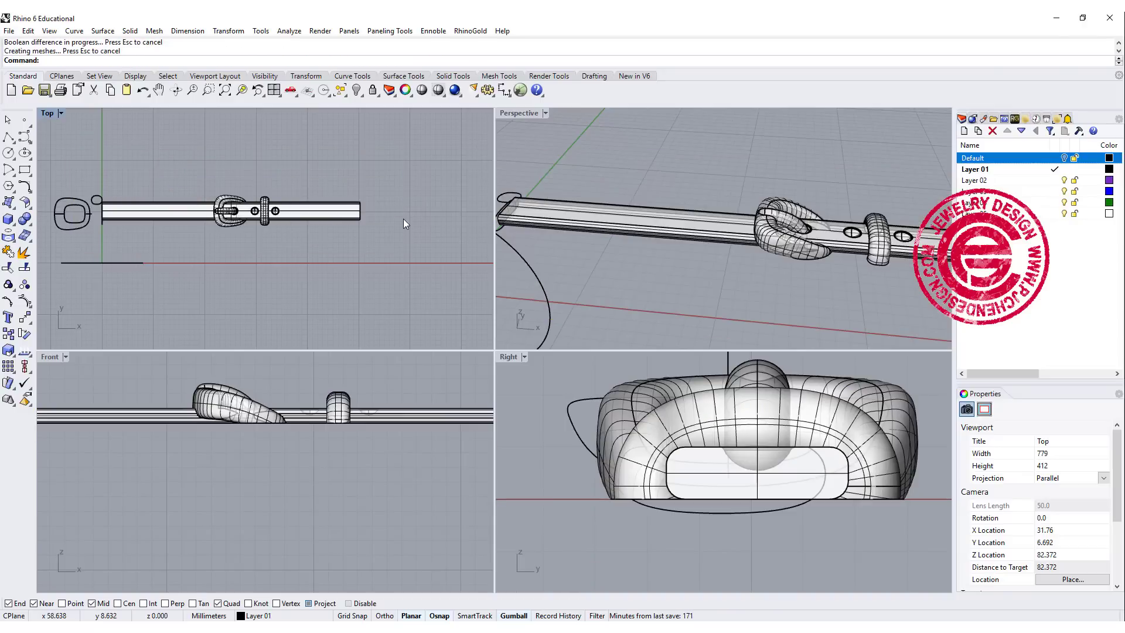
pyautogui.moveTo(704, 208)
pyautogui.mouseDown(button='right')
pyautogui.moveTo(819, 252)
pyautogui.moveTo(655, 171)
pyautogui.mouseUp(button='right')
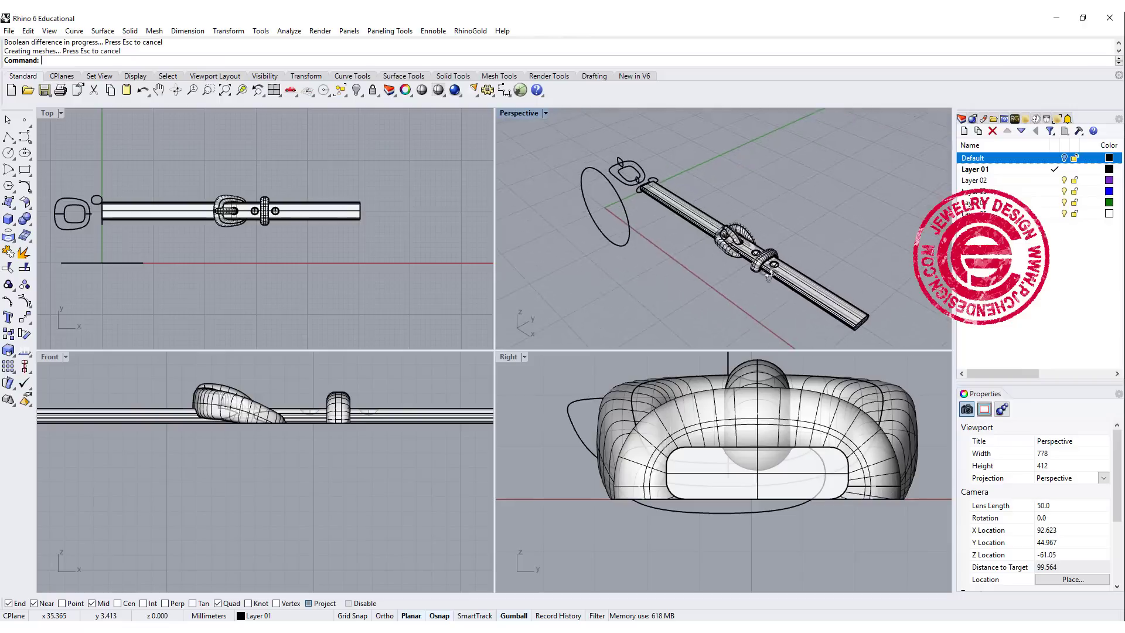
pyautogui.moveTo(654, 173); pyautogui.dragTo(742, 272, button='right')
# Trial-flow the belt onto the circle, undo it, and rerun Flow Along Curve
pyautogui.doubleClick(522, 115)
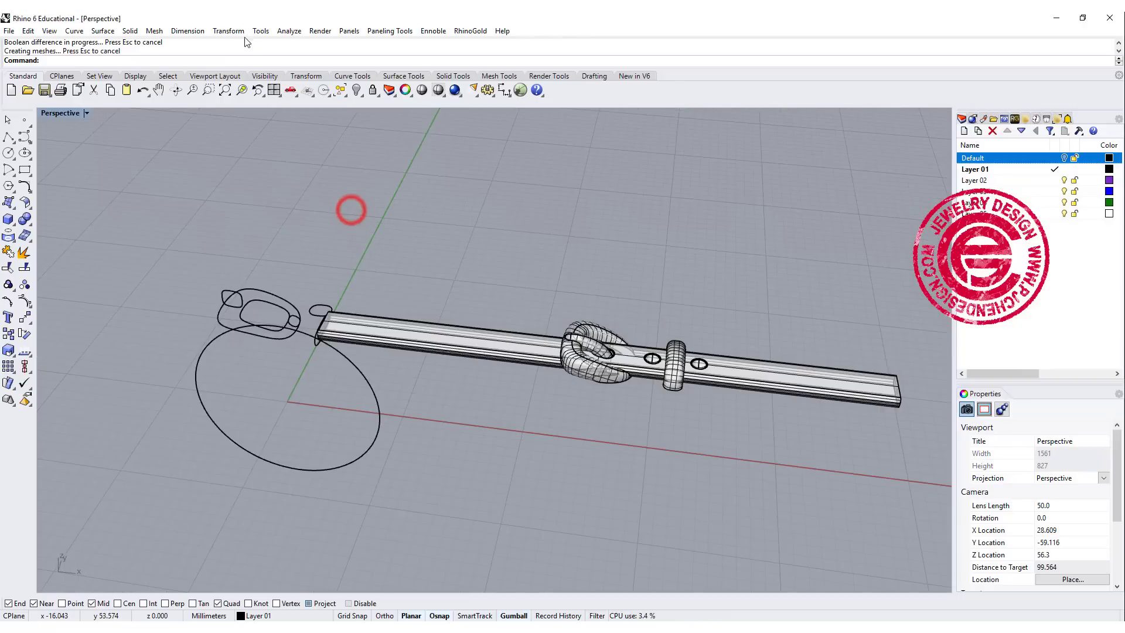
pyautogui.click(228, 31)
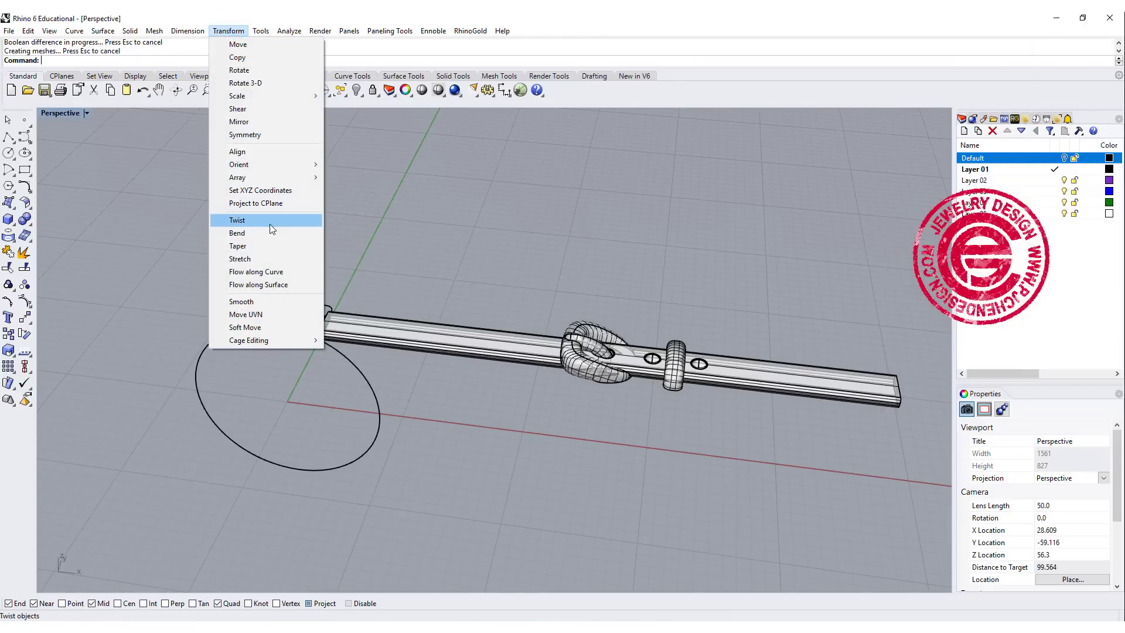
pyautogui.click(264, 271)
pyautogui.scroll(3, 440, 353)
pyautogui.click(441, 352)
pyautogui.rightClick(435, 343)
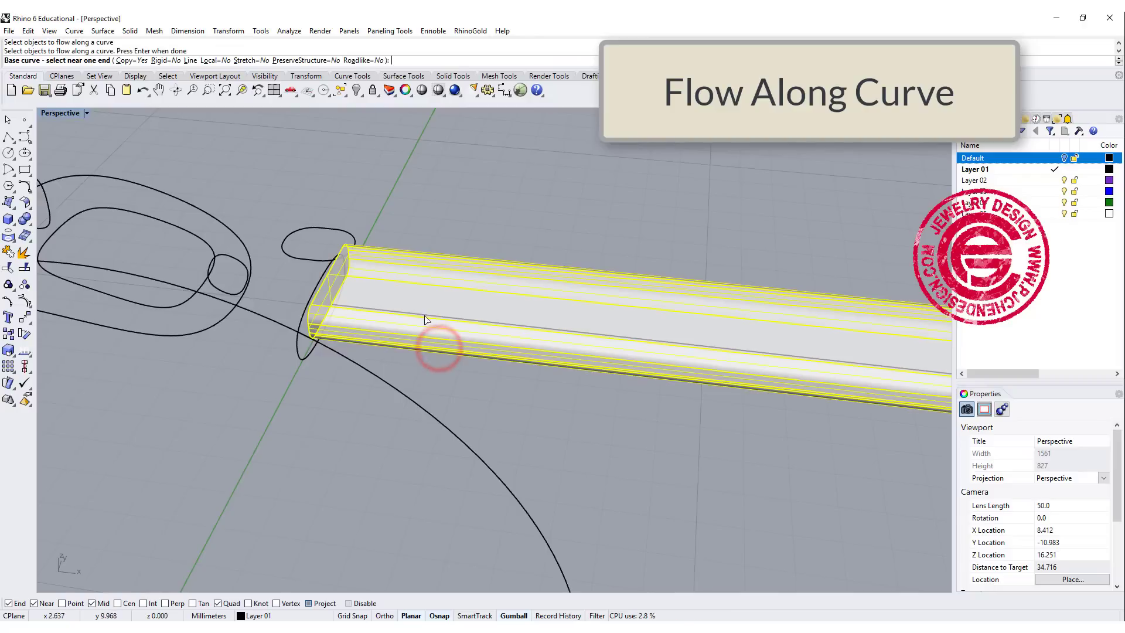
pyautogui.click(356, 311)
pyautogui.scroll(-3, 356, 311)
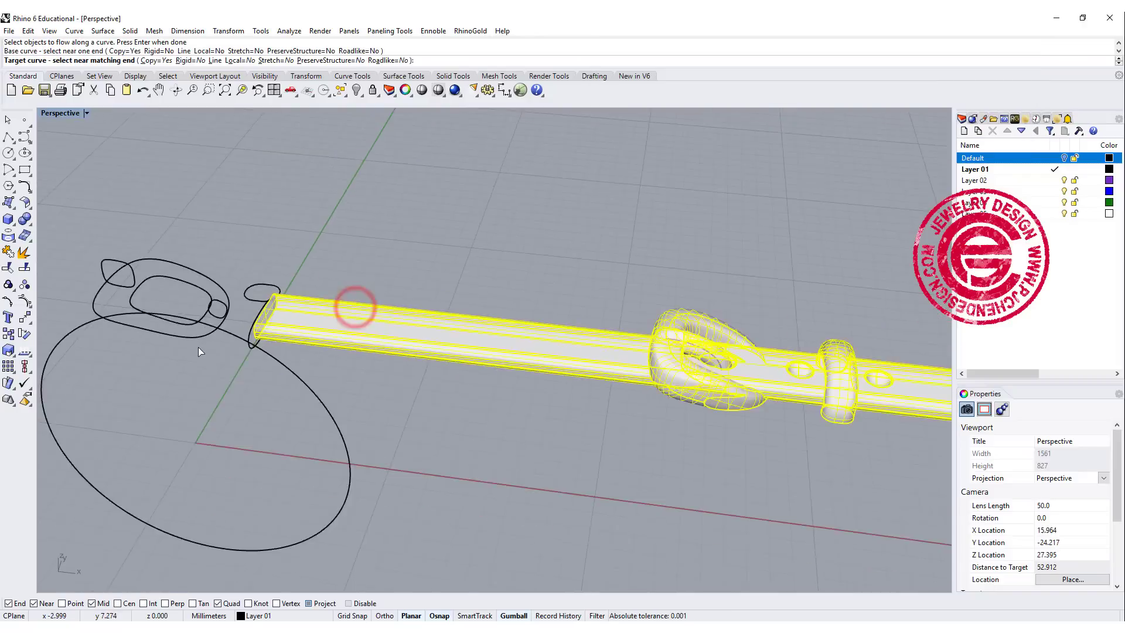
pyautogui.scroll(-2, 382, 323)
pyautogui.click(386, 310)
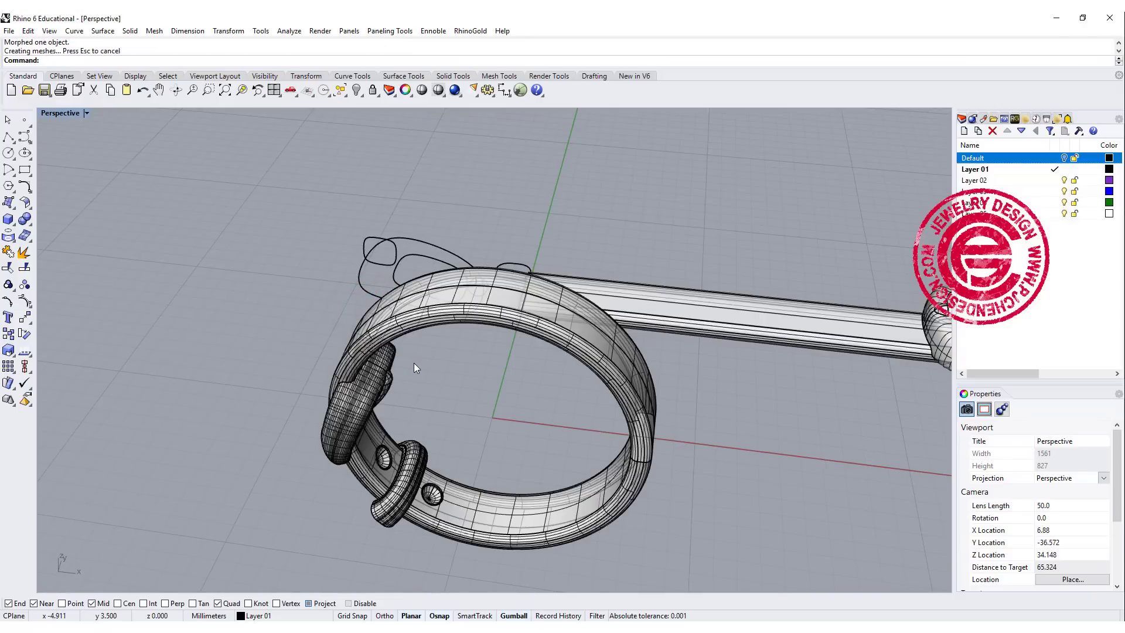
pyautogui.scroll(-3, 414, 363)
pyautogui.scroll(-1, 416, 364)
pyautogui.moveTo(415, 363)
pyautogui.mouseDown(button='right')
pyautogui.moveTo(451, 390)
pyautogui.moveTo(416, 370)
pyautogui.mouseUp(button='right')
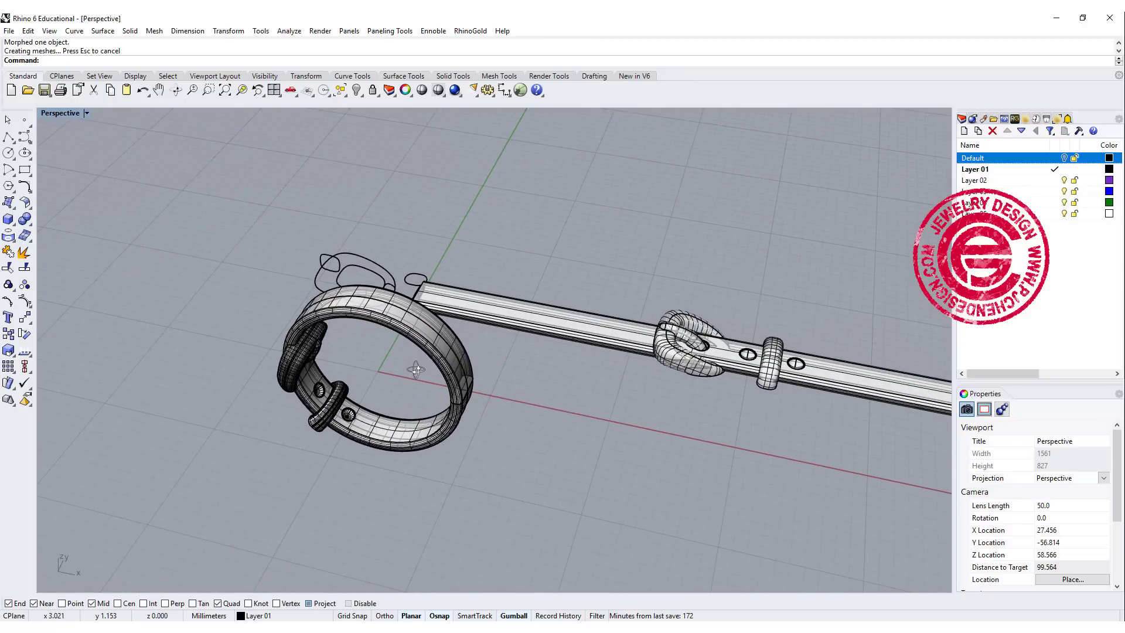
pyautogui.hotkey('ctrl', 'z')
pyautogui.scroll(-2, 422, 371)
pyautogui.scroll(4, 472, 335)
pyautogui.press('Return')
pyautogui.scroll(-4, 396, 263)
# Flow the belt from its straight base line onto the circle, forming the buckle ring
pyautogui.click(264, 297)
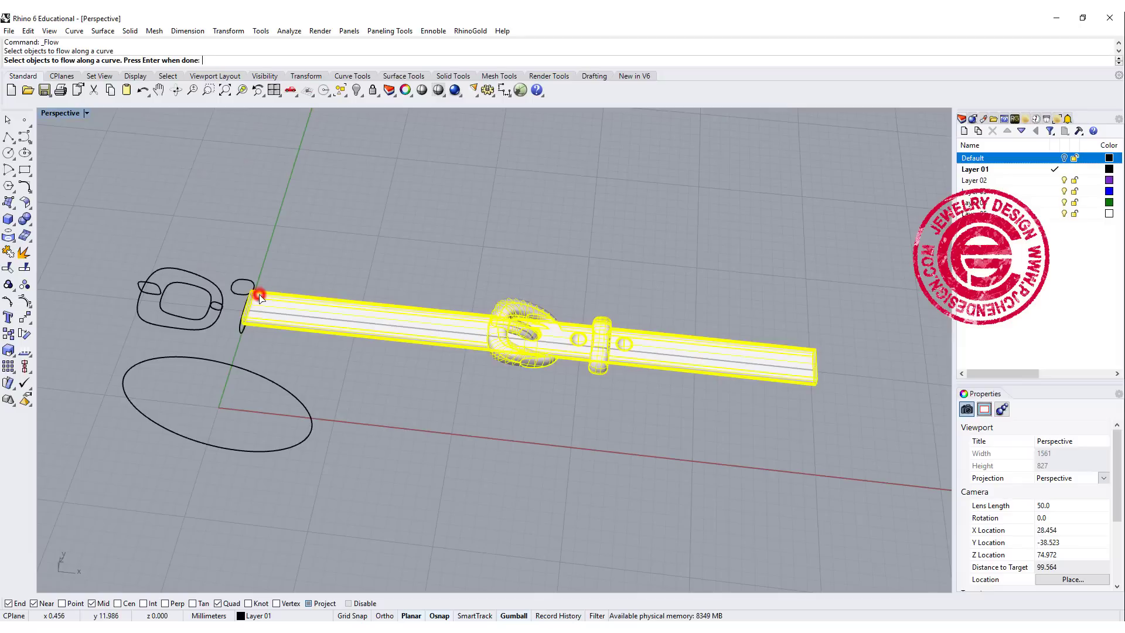
pyautogui.press('Return')
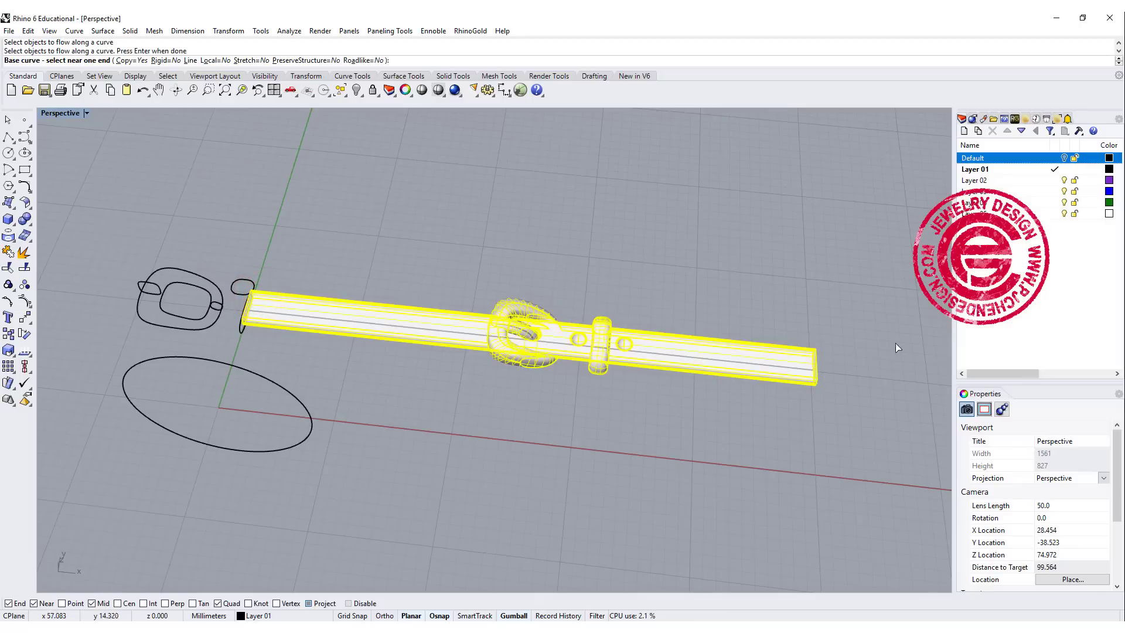
pyautogui.click(808, 373)
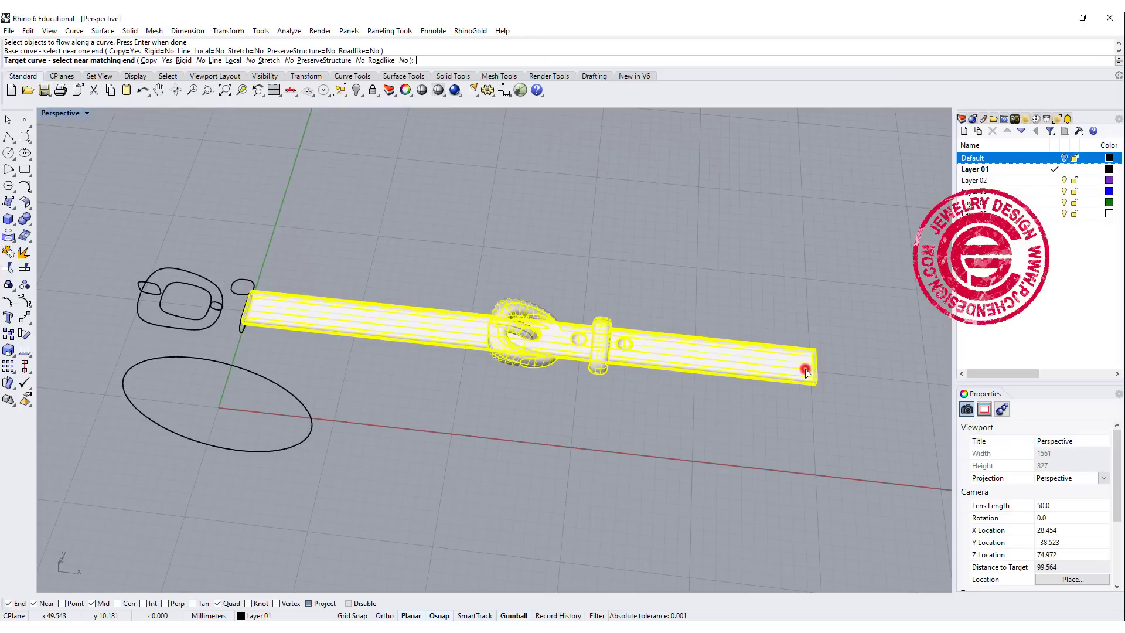
pyautogui.click(164, 358)
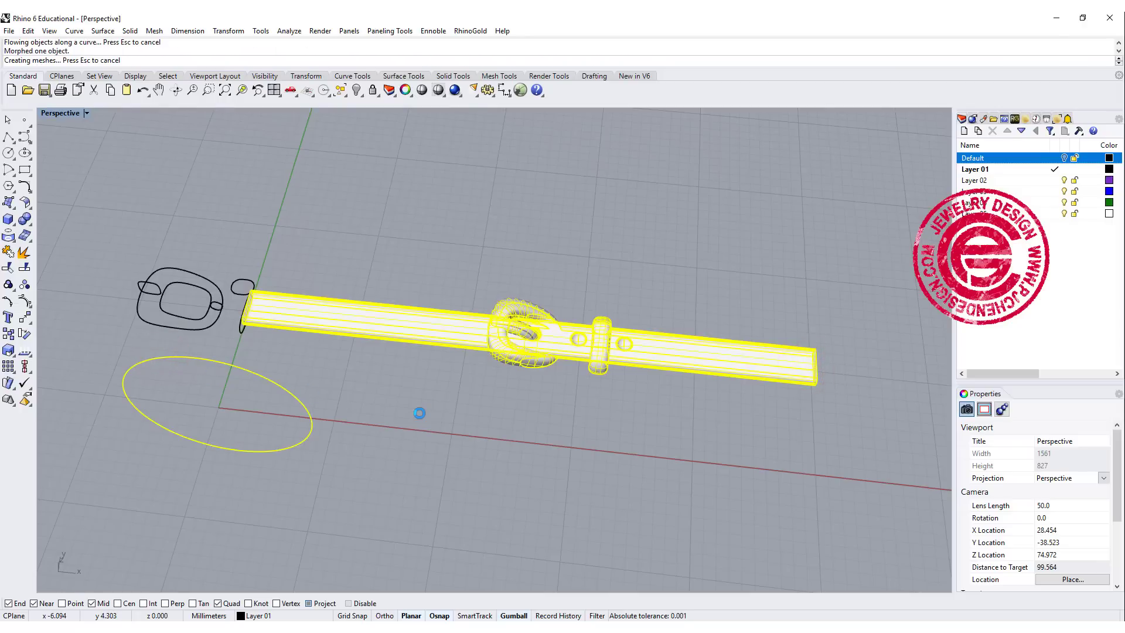
pyautogui.moveTo(365, 437); pyautogui.dragTo(510, 341, button='right')
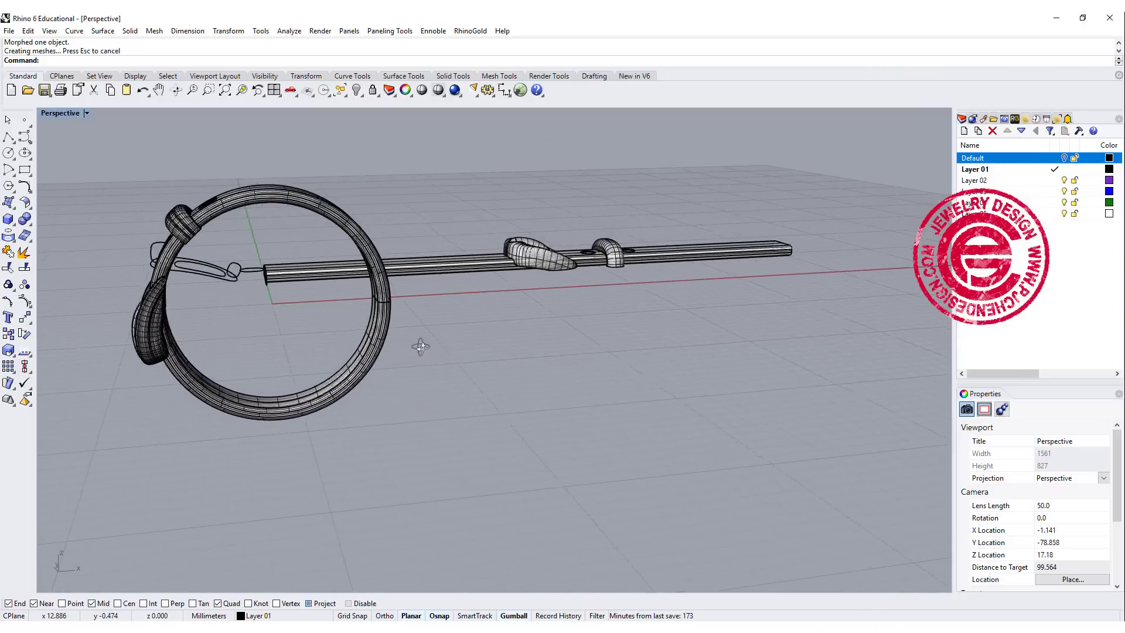
pyautogui.moveTo(513, 343); pyautogui.dragTo(497, 363, button='right')
# Orbit around the rendered gold and silver buckle rings
pyautogui.click(553, 387)
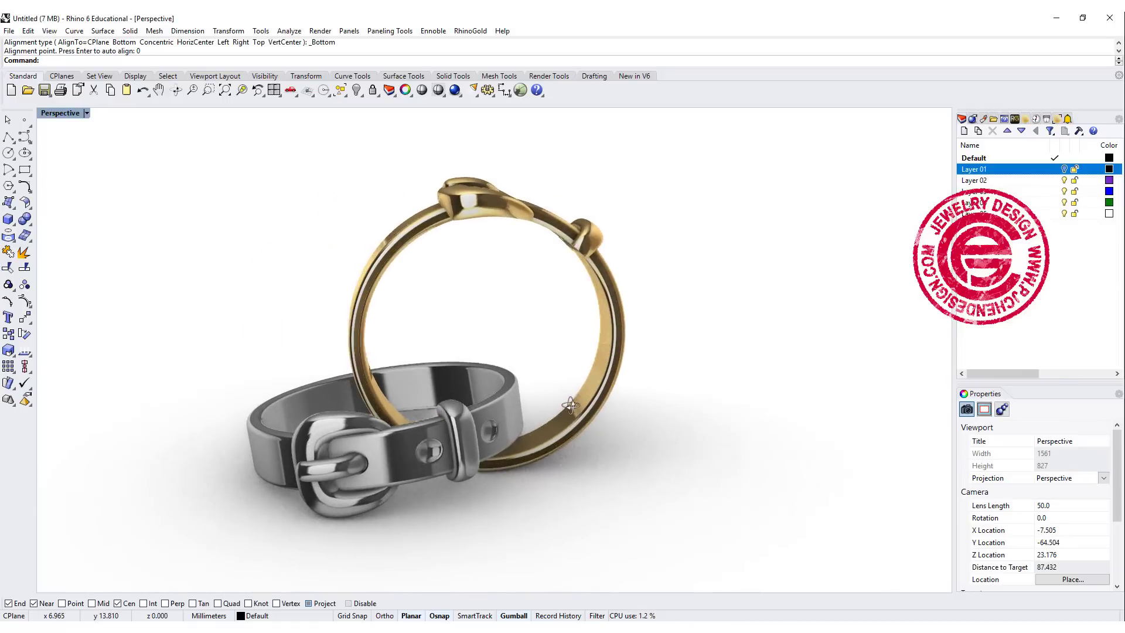
pyautogui.moveTo(567, 414); pyautogui.dragTo(546, 384, button='right')
pyautogui.scroll(3, 546, 384)
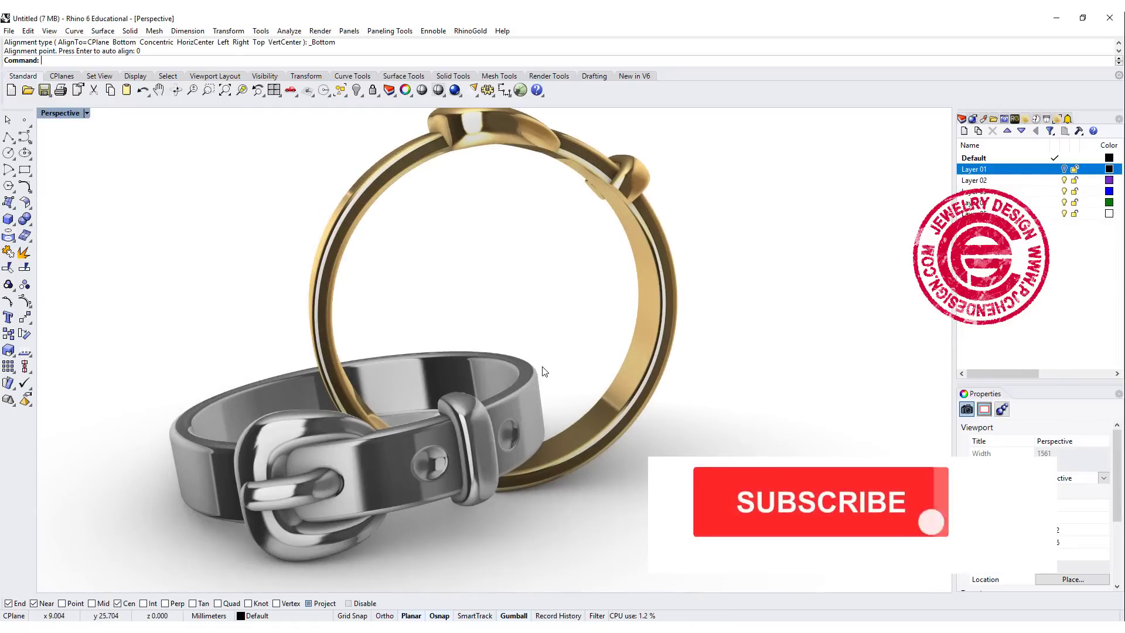